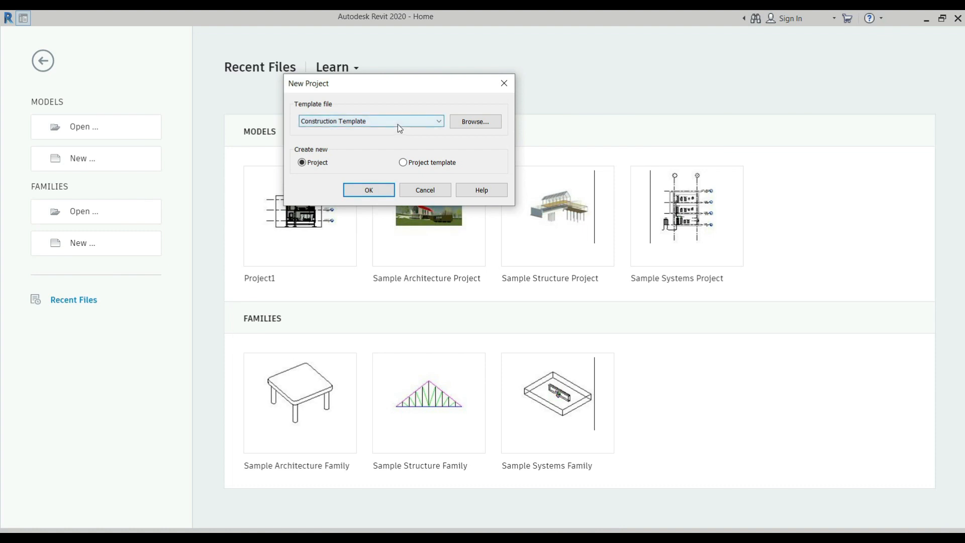
Create a new project from the Architectural Template and review its project units without changing them
left_click(375, 144)
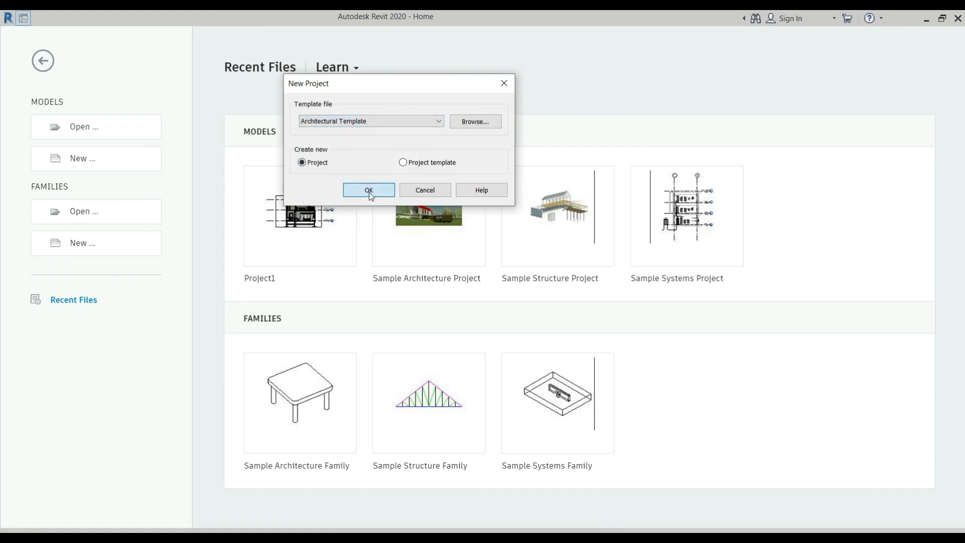
left_click(369, 192)
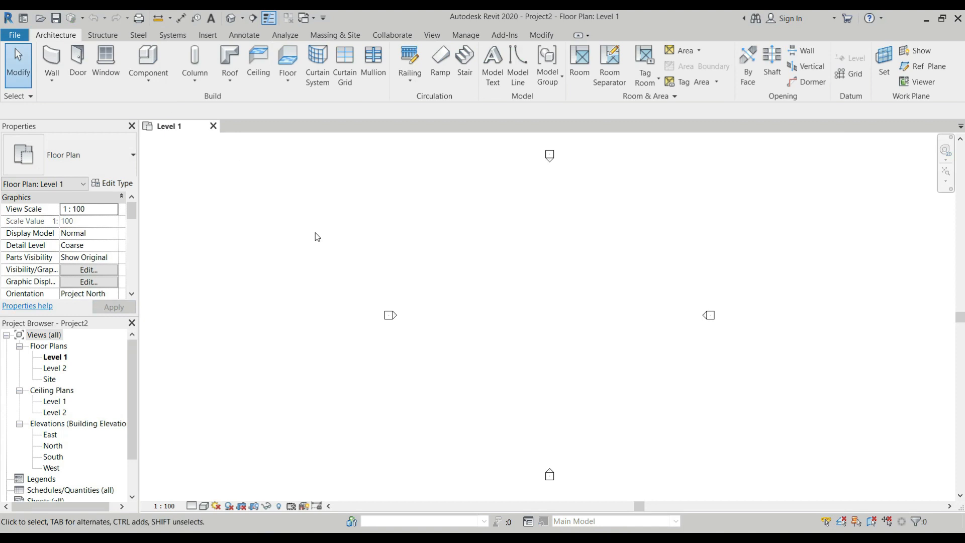
key("u")
key("n")
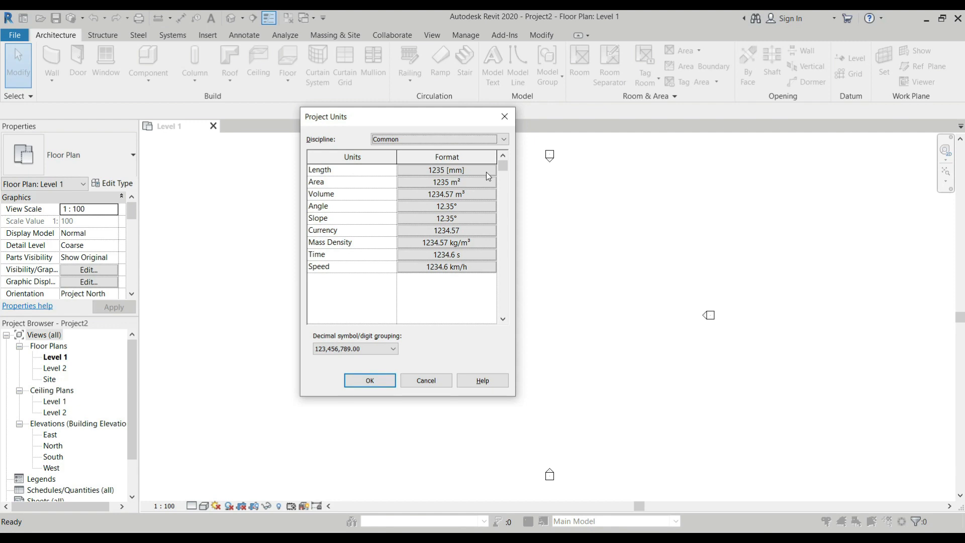
left_click(379, 381)
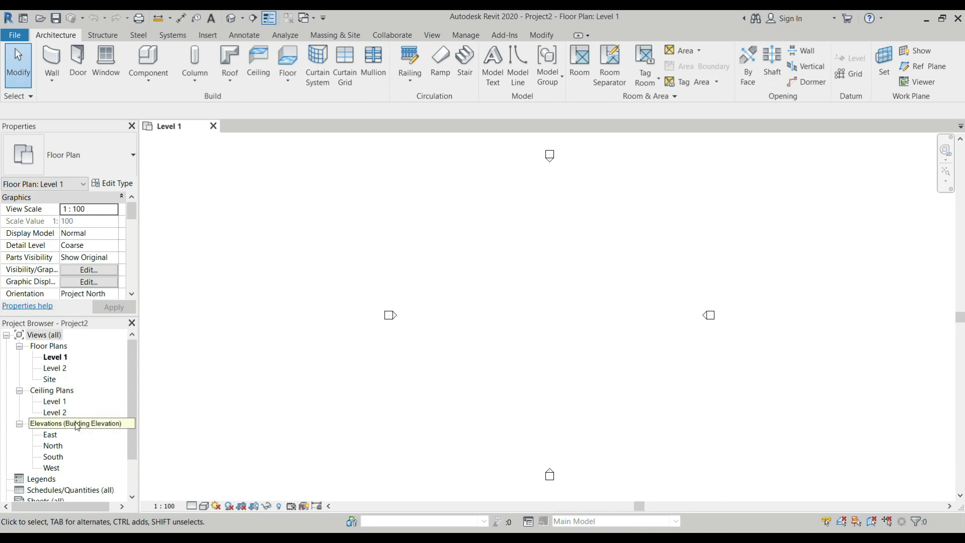
Open the Site floor plan view
double_click(51, 381)
scroll(164, 300, "down", 2)
scroll(408, 290, "up", 2)
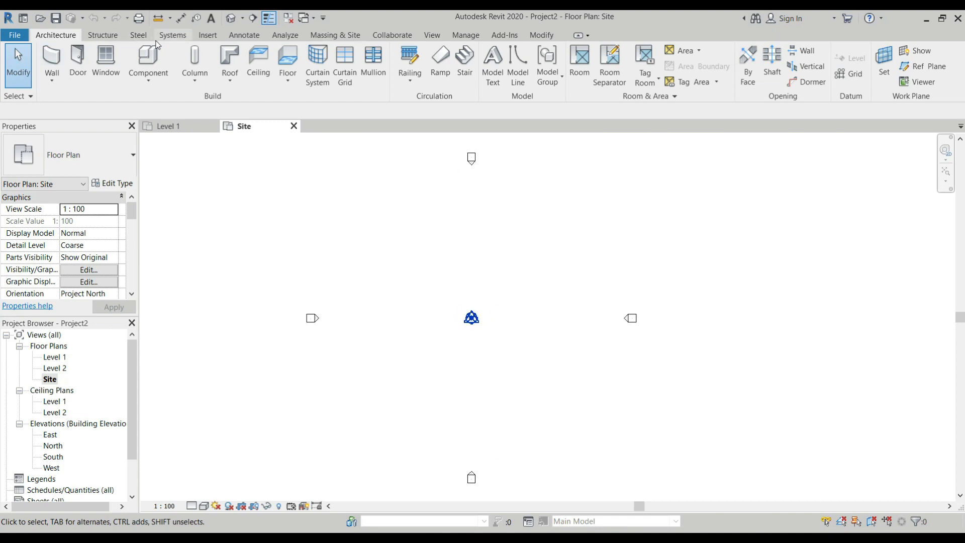
Start a toposurface and place a horizontal row of three points at elevation 0 below the project base point
left_click(335, 35)
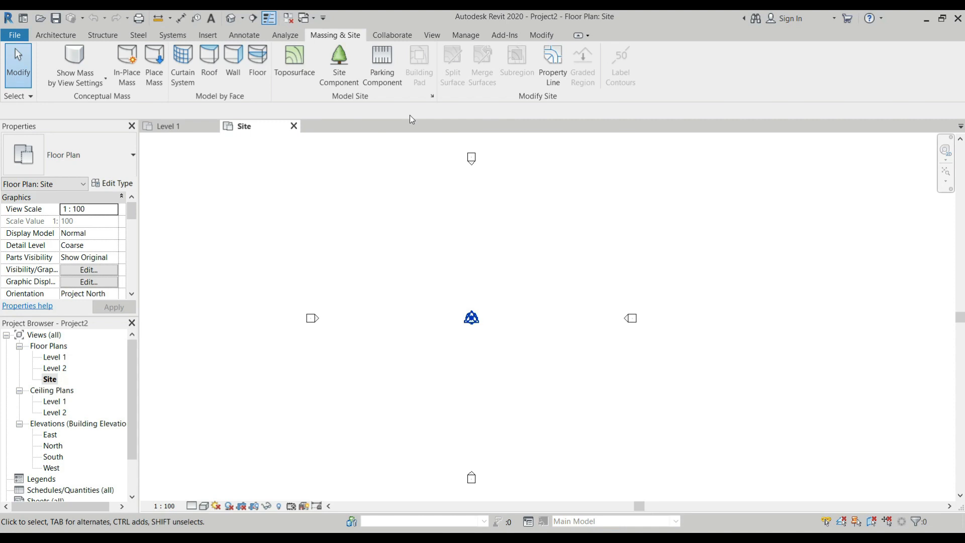
left_click(300, 72)
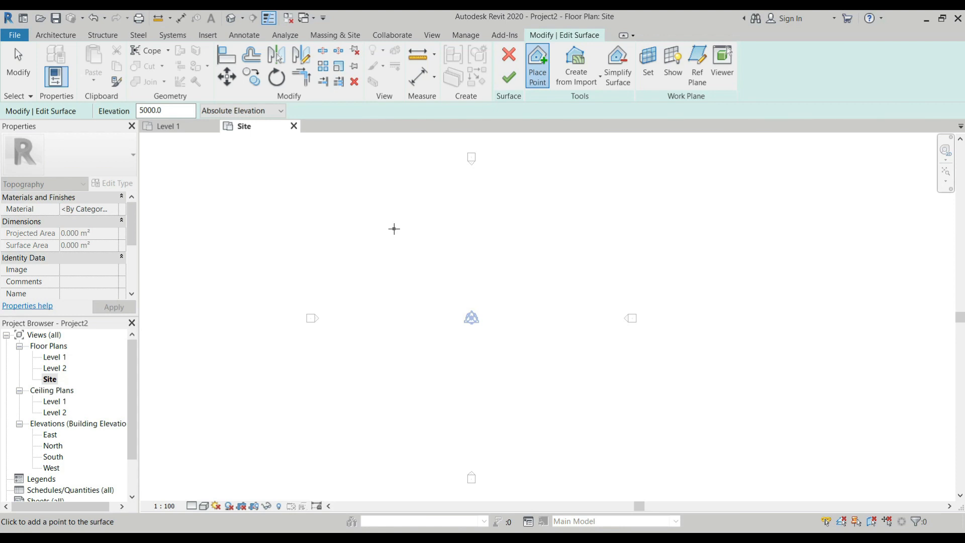
left_click(166, 142)
left_click(166, 107)
type("0")
left_click(387, 412)
left_click(455, 412)
left_click(547, 413)
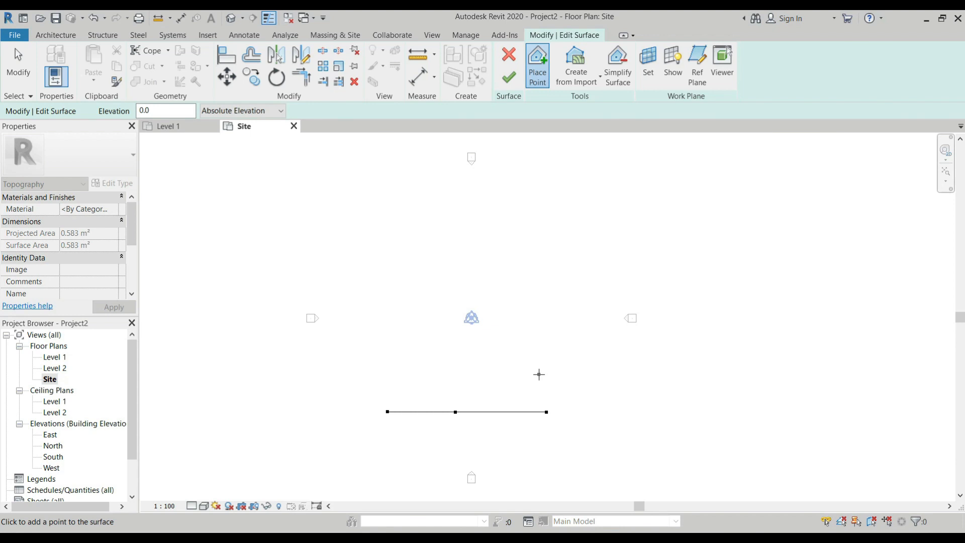
Add a second row of three surface points at elevation 3000 above the first row
left_click(161, 111)
type("3000")
left_click(375, 323)
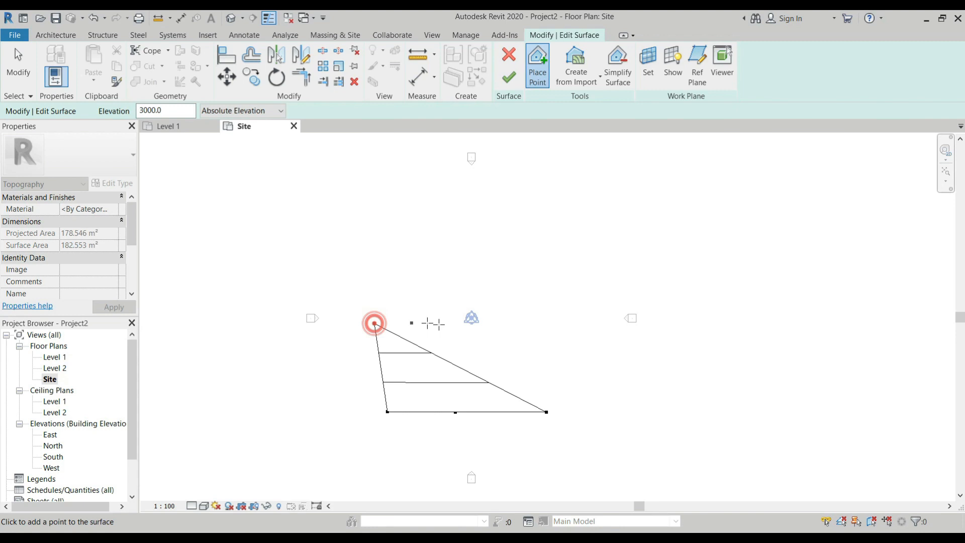
left_click(503, 319)
left_click(581, 318)
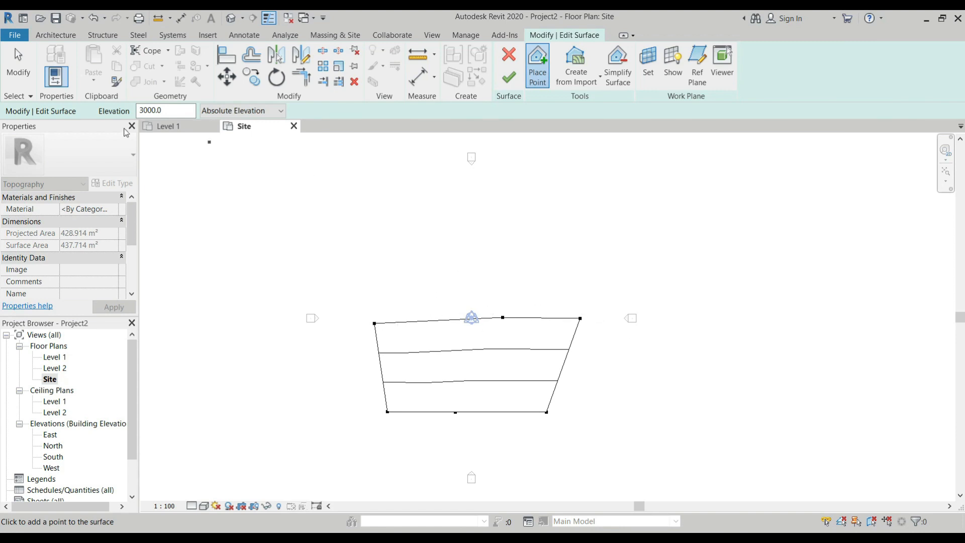
Add a third row of three surface points at elevation 5000 above the 3000 row
left_click_drag(178, 106, 121, 109)
type("5")
left_click(371, 246)
left_click(504, 245)
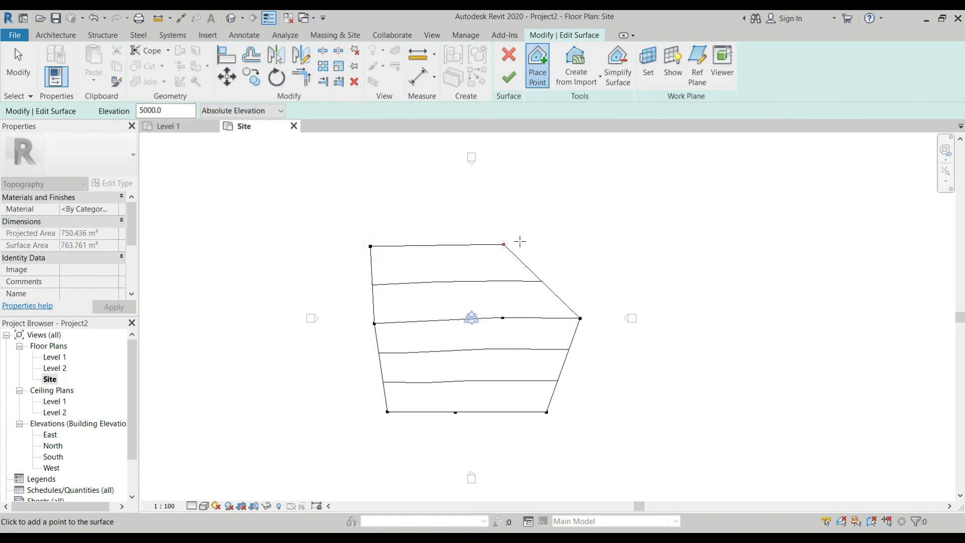
left_click(597, 245)
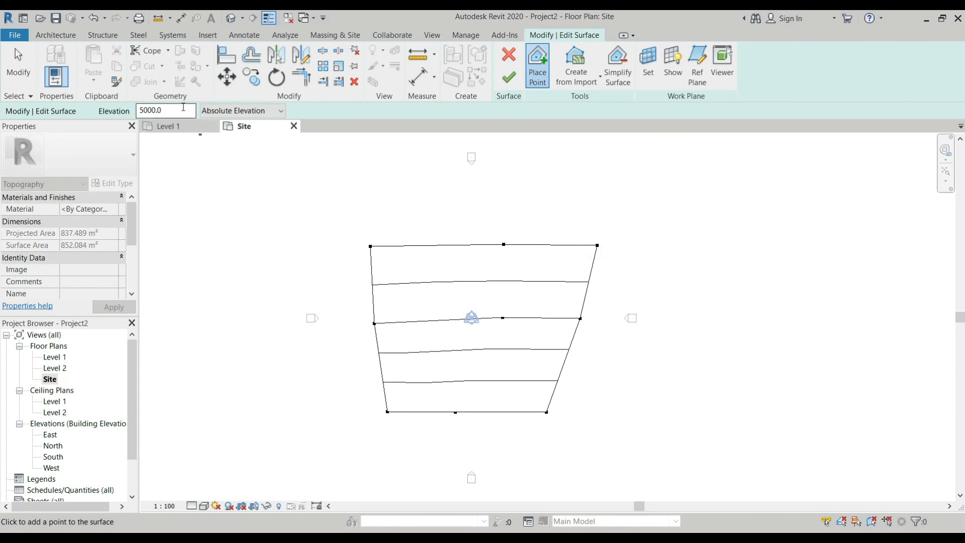
Add a fourth row of three surface points at elevation 7000 and finish the toposurface
left_click(151, 111)
type("7000")
left_click(370, 181)
left_click(503, 183)
left_click(604, 178)
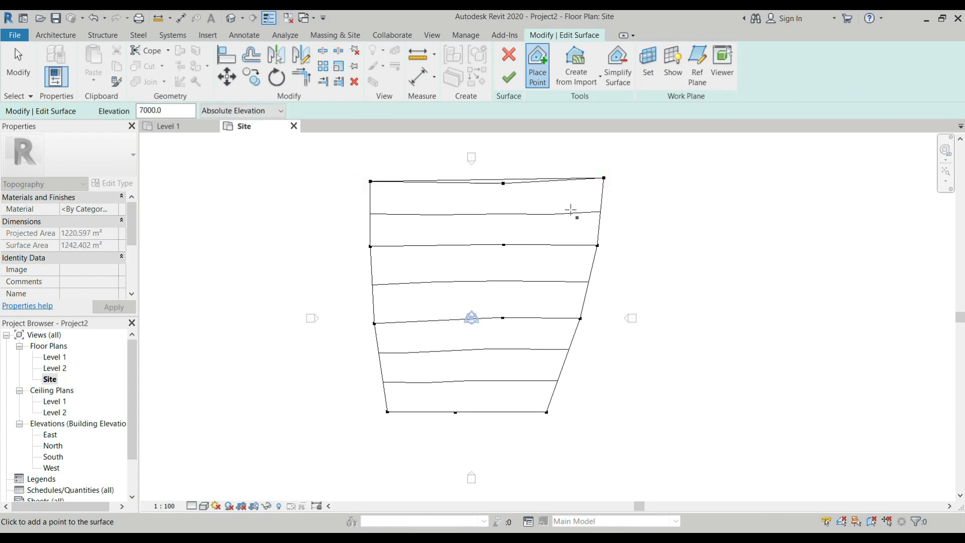
left_click(509, 79)
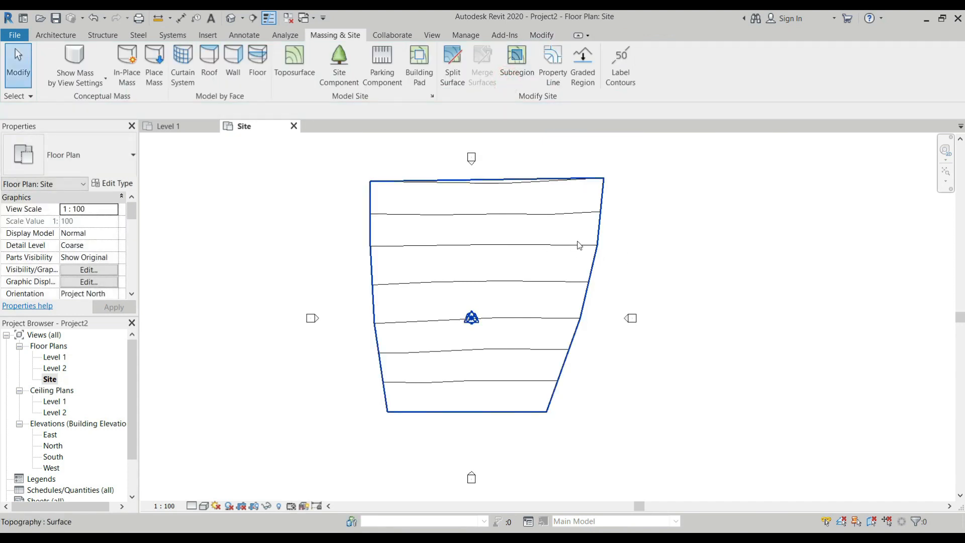
Examine the slope of the terrain in the default 3D view, from the side and from above
left_click(230, 20)
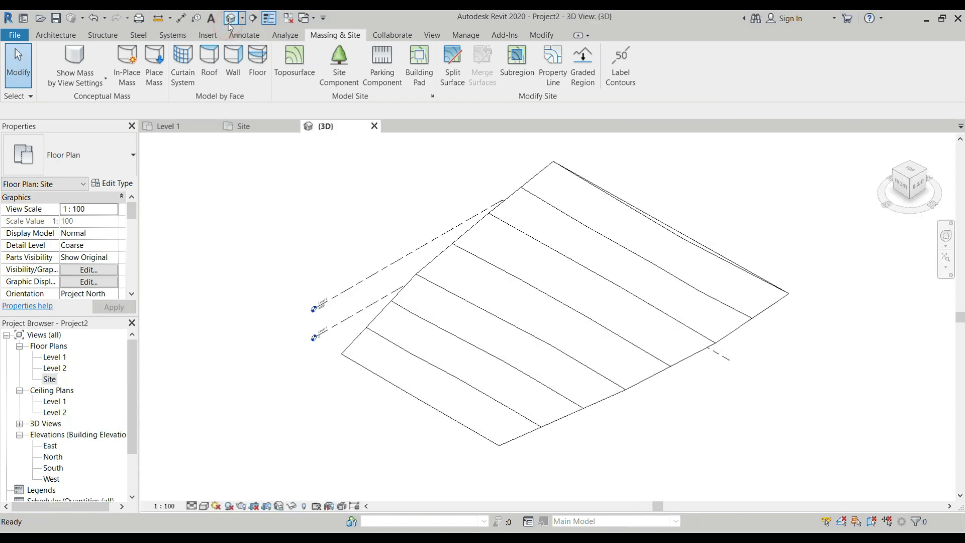
middle_click_drag(320, 306, 491, 282, "shift")
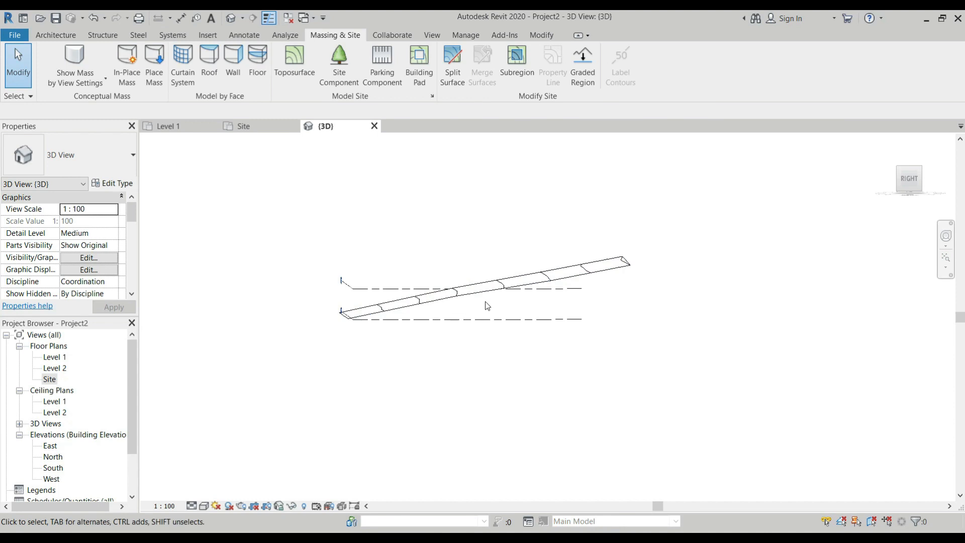
middle_click_drag(482, 298, 478, 327, "shift")
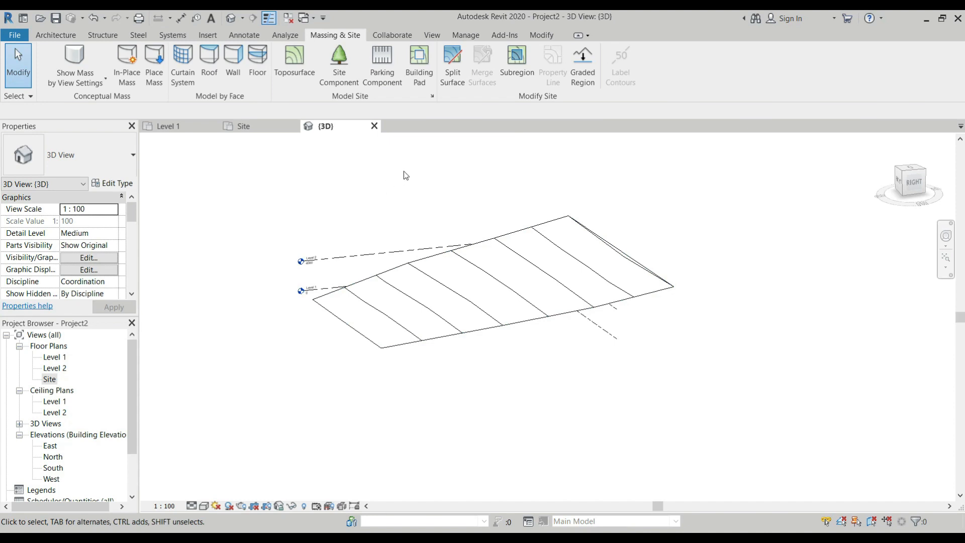
Return to the Site plan and start a second toposurface beside the first with a row of three points at elevation 0
left_click(255, 129)
scroll(315, 255, "down", 3)
scroll(537, 222, "up", 3)
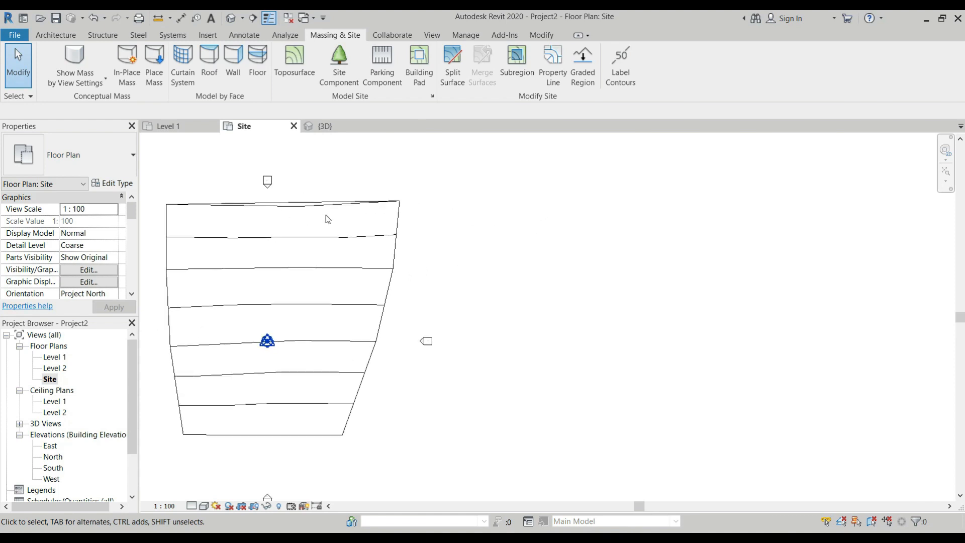
left_click(298, 63)
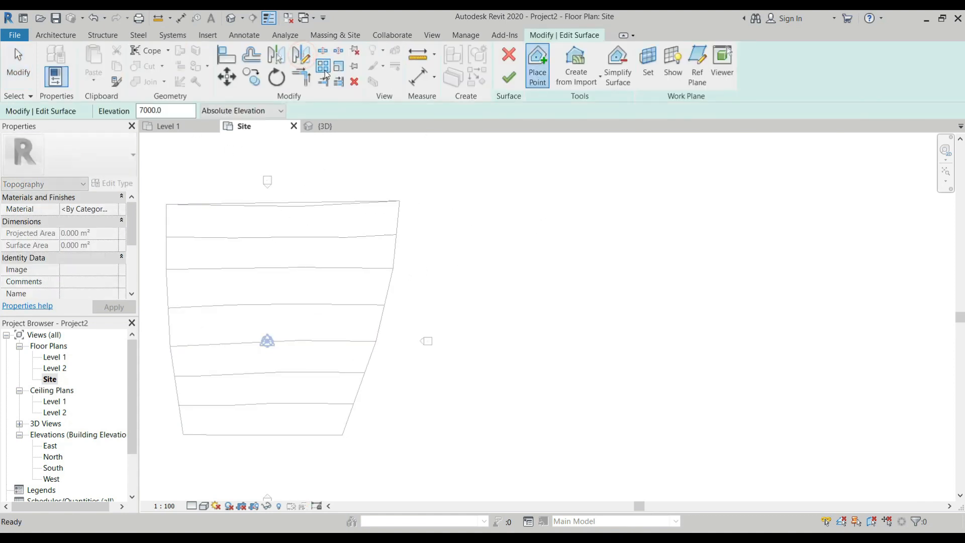
double_click(168, 111)
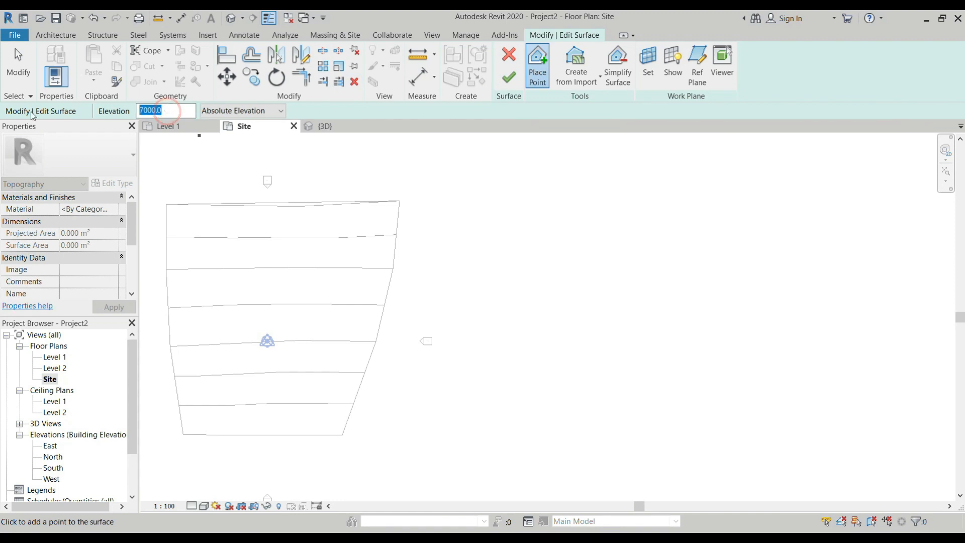
type("0")
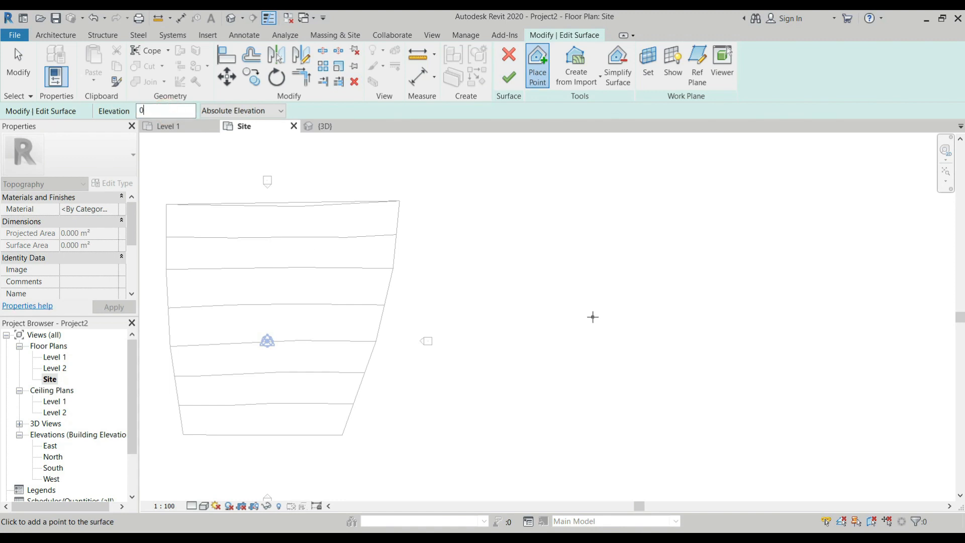
left_click(326, 200)
left_click(533, 439)
left_click(600, 439)
left_click(681, 437)
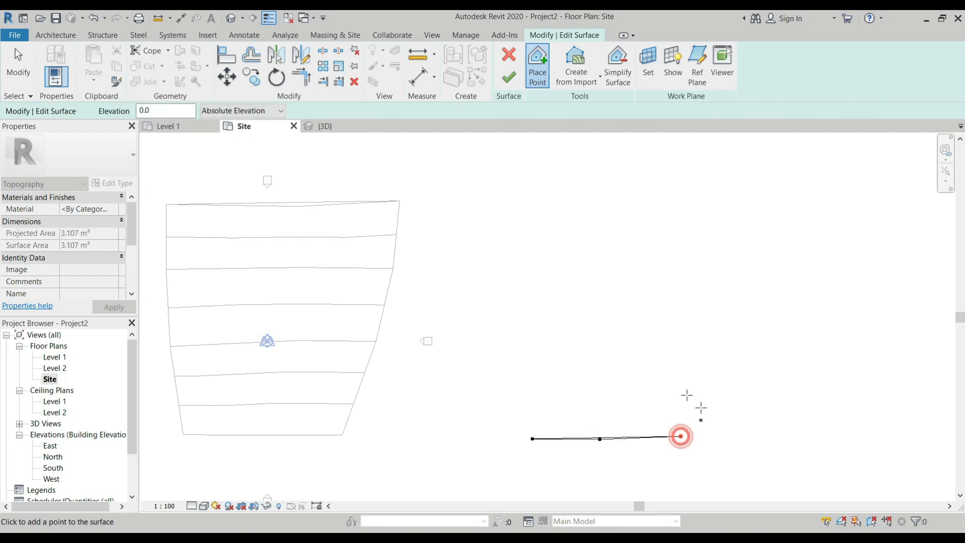
Place twelve more points at elevation 0 in three rows of four above the bottom row, then stop placing points
left_click(695, 387)
left_click(644, 376)
left_click(577, 372)
left_click(524, 372)
left_click(509, 330)
left_click(587, 313)
left_click(657, 303)
left_click(710, 319)
left_click(703, 269)
left_click(585, 260)
left_click(529, 263)
left_click(501, 267)
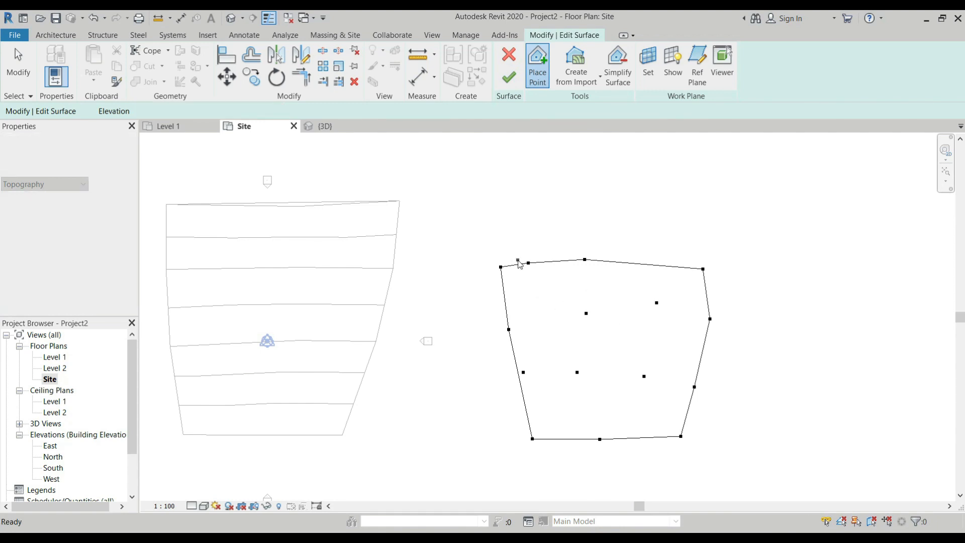
key("Escape")
Select the four points in the second row from the bottom and set their elevation to 3000
left_click_drag(723, 377, 614, 404)
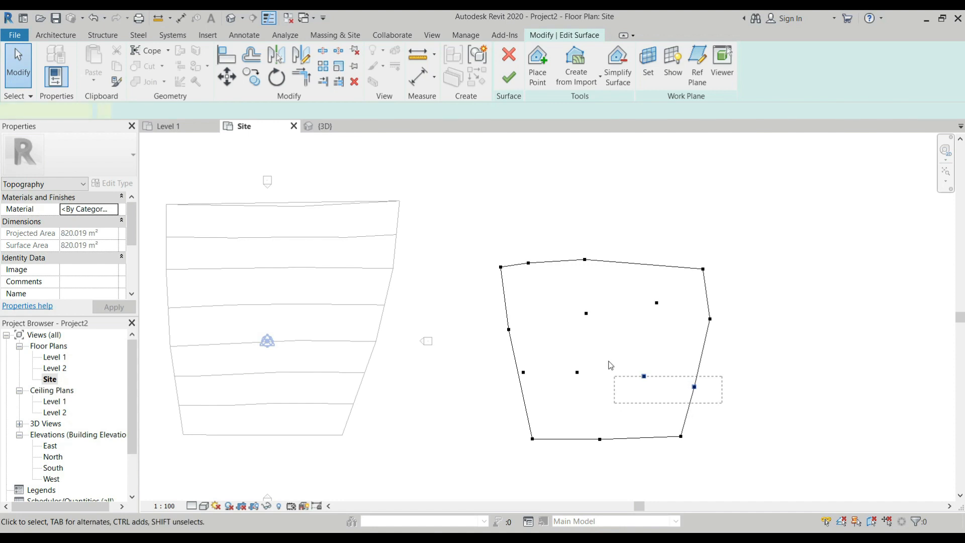
left_click_drag(611, 365, 615, 368)
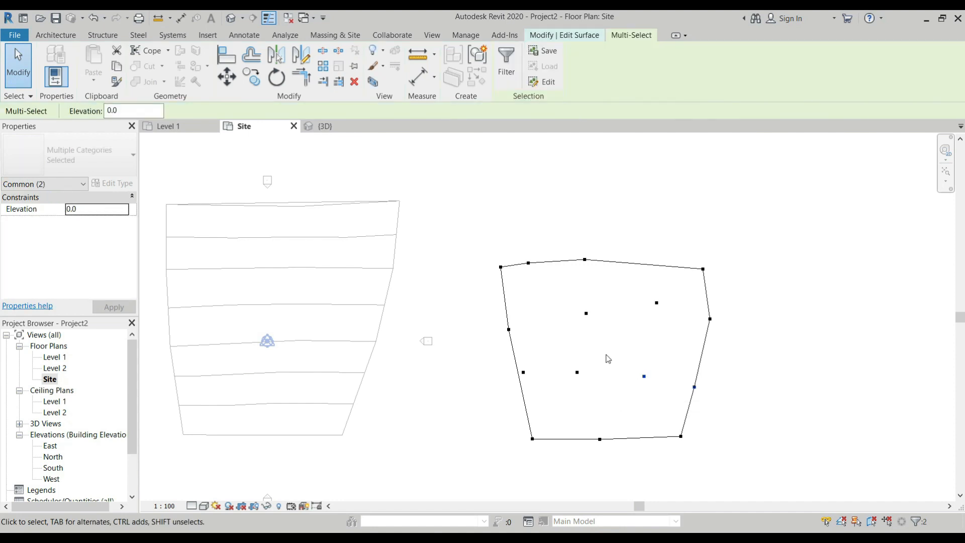
left_click_drag(607, 356, 487, 398, "ctrl")
scroll(656, 407, "up", 2)
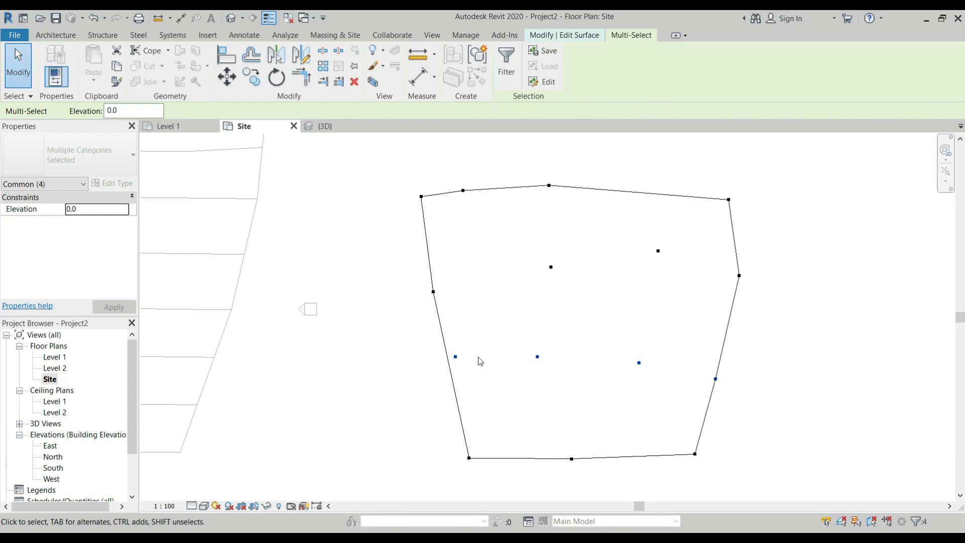
left_click(96, 210)
type("3000")
key("Return")
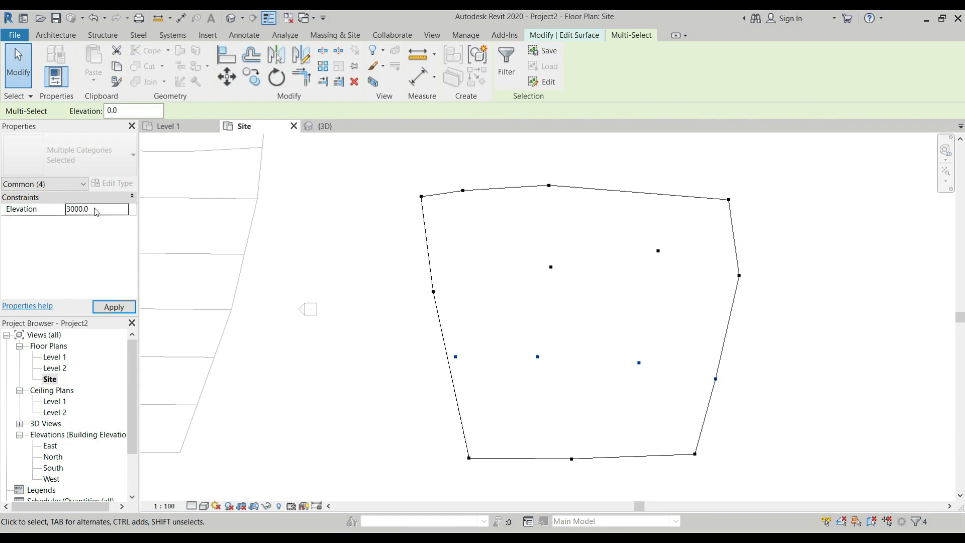
scroll(460, 357, "up", 2)
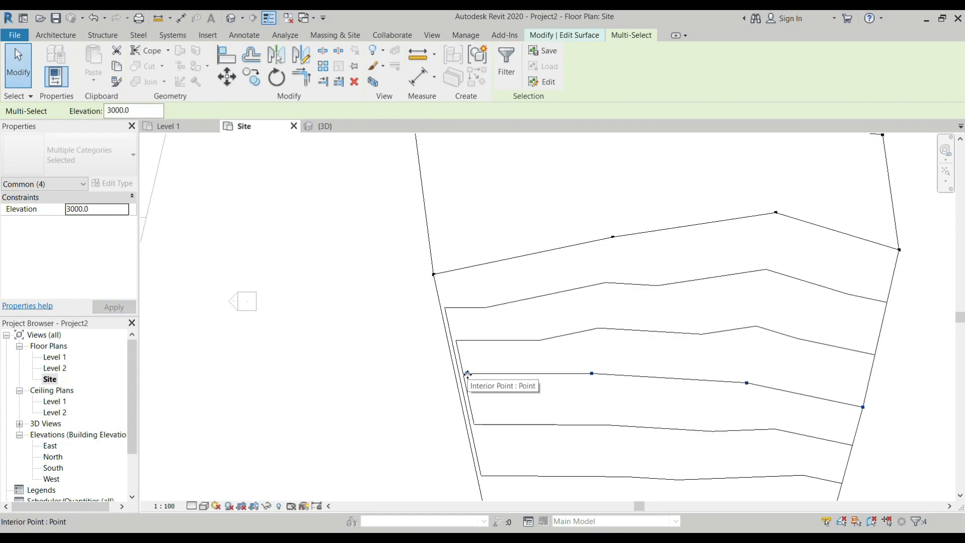
left_click_drag(468, 373, 457, 376)
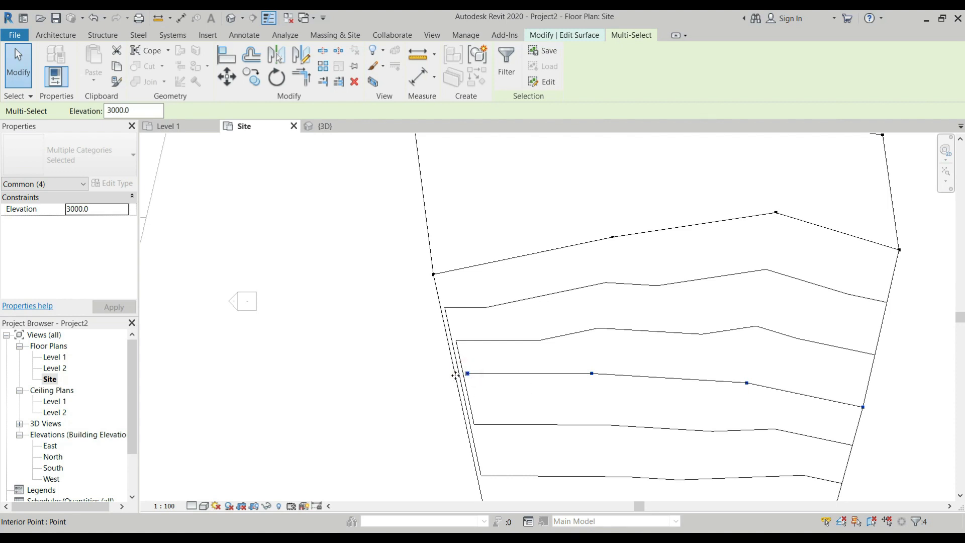
left_click(468, 374)
key("Escape")
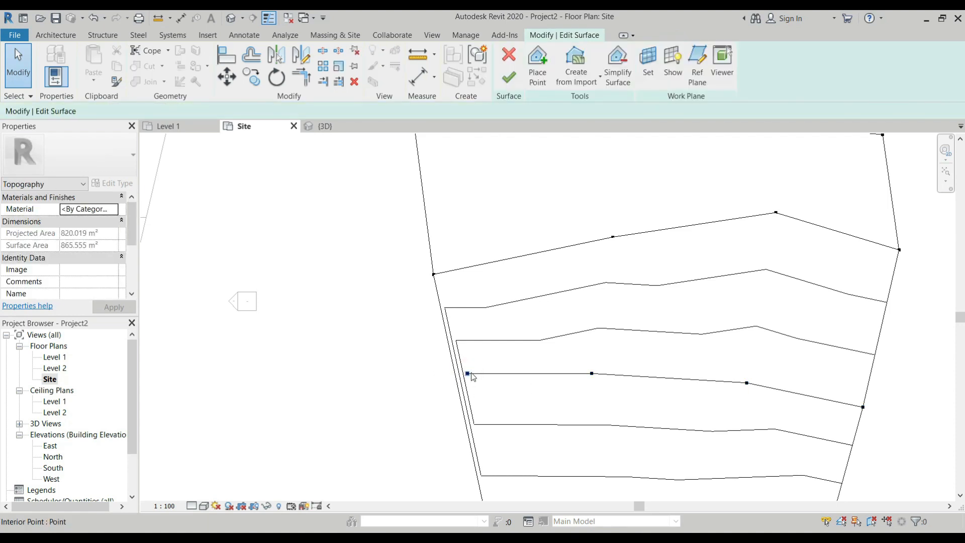
Move the leftmost point of the 3000 row left onto the surface's boundary edge
left_click(467, 375)
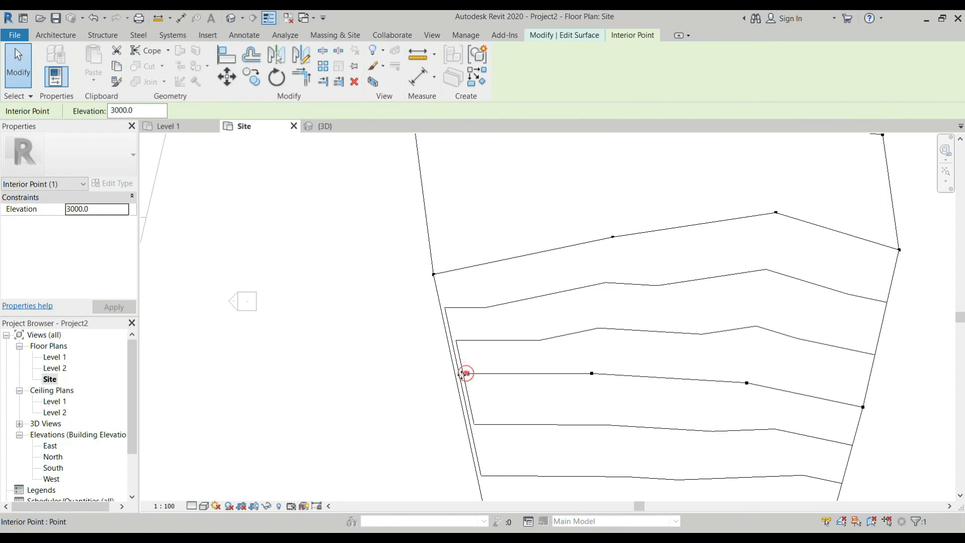
scroll(456, 375, "up", 5)
left_click_drag(472, 370, 438, 375)
left_click(440, 375)
scroll(440, 375, "up", 1)
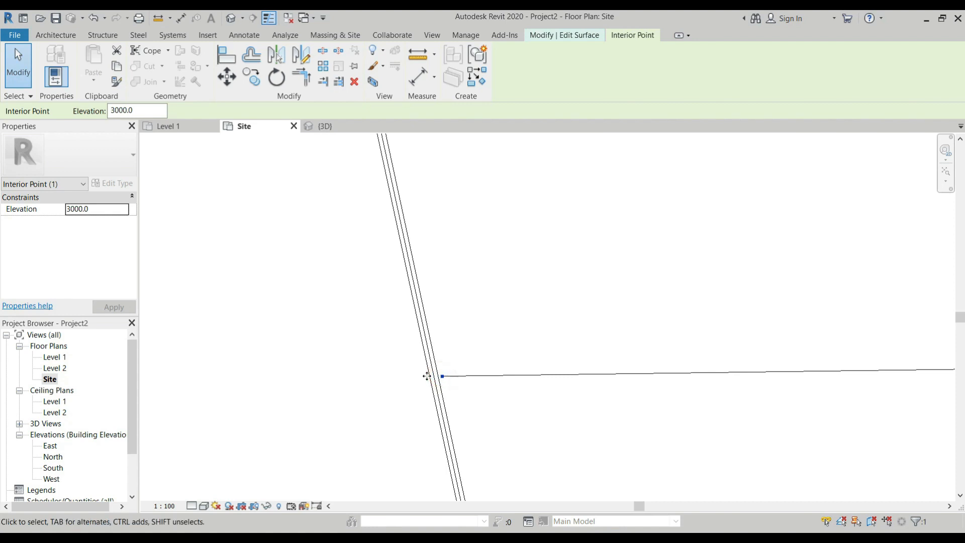
key("Left")
key("Left")
key("Left")
key("Left")
key("Left")
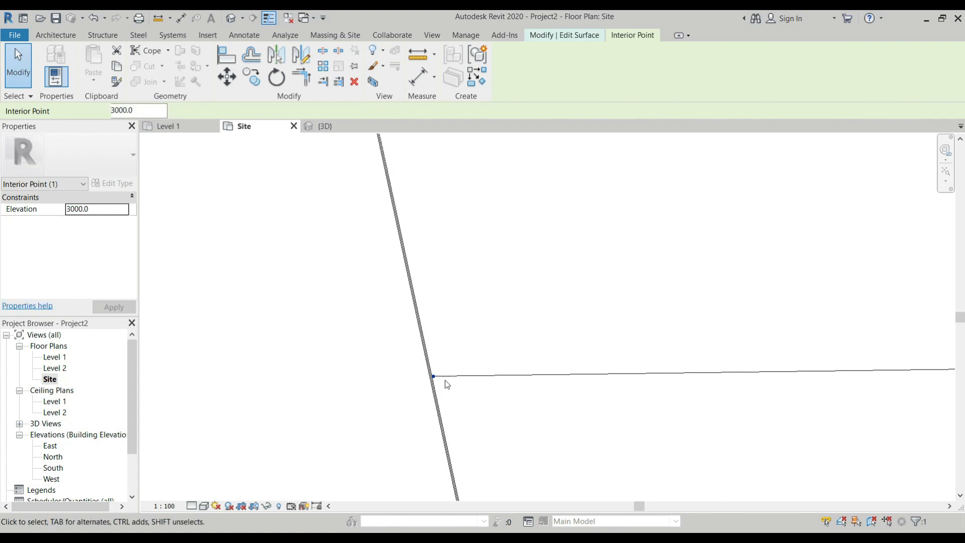
scroll(397, 384, "down", 5)
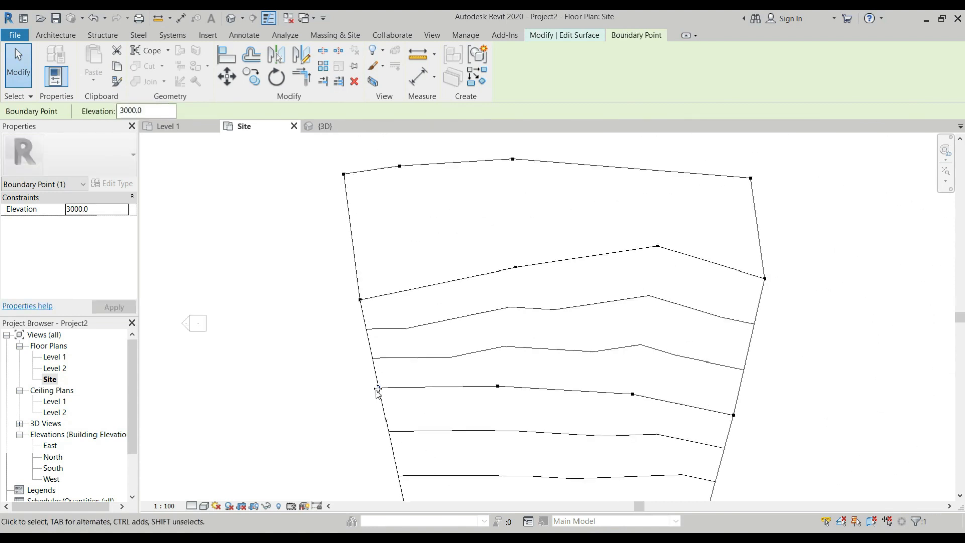
scroll(563, 431, "up", 3)
scroll(565, 416, "down", 3)
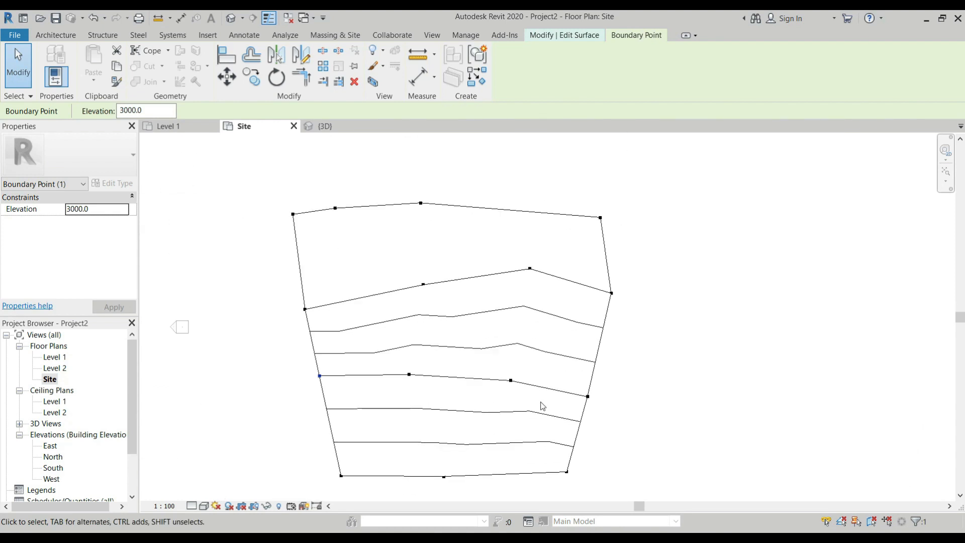
Select the four points in the third row from the bottom and set their elevation to 5000
left_click_drag(632, 296, 328, 340)
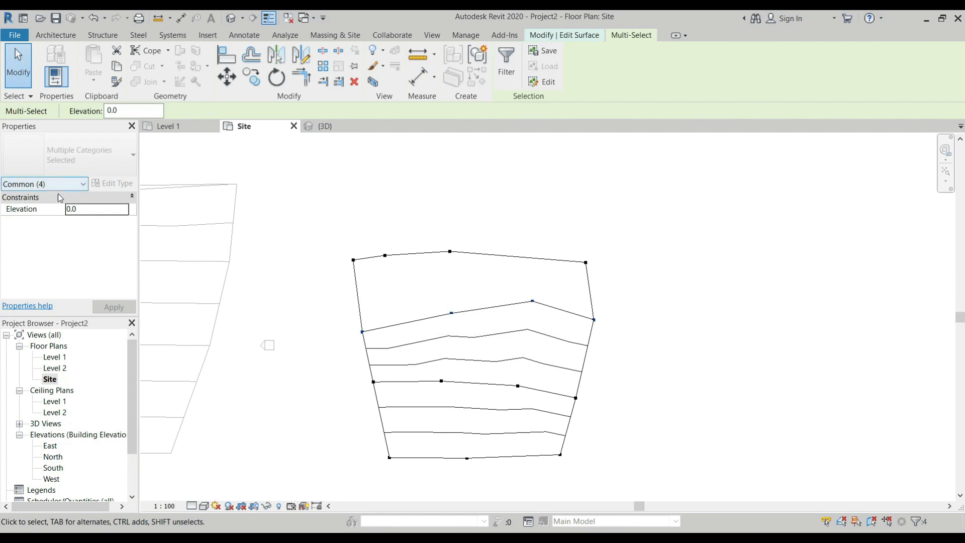
left_click(80, 209)
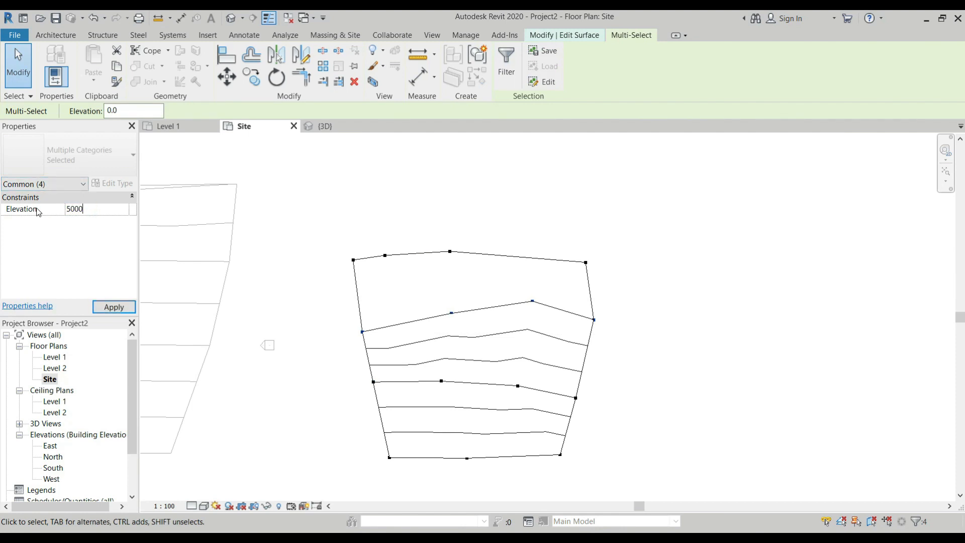
key("Return")
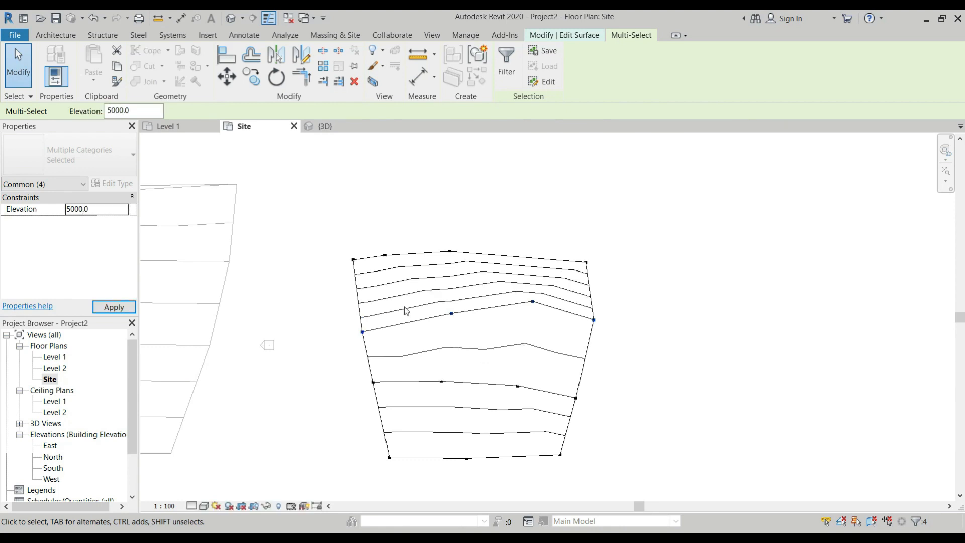
Set the elevation of the four points along the surface's top edge to 6000 and finish the surface
left_click_drag(610, 245, 328, 280)
left_click(87, 211)
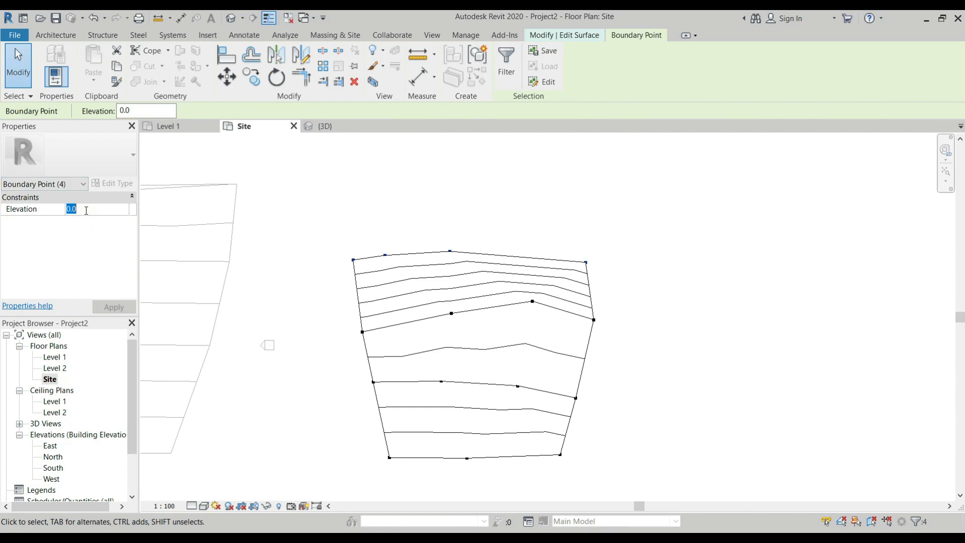
type("6000")
left_click(678, 267)
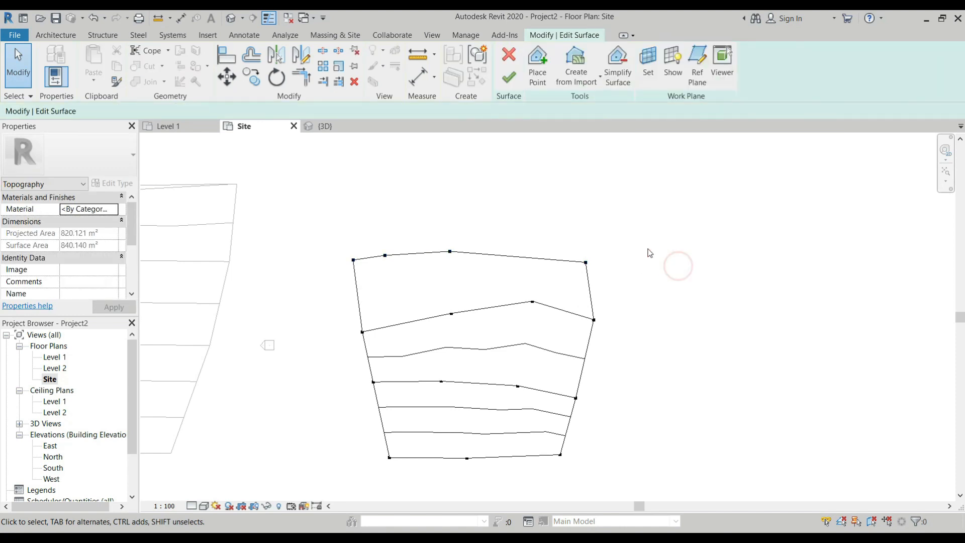
scroll(501, 251, "down", 3)
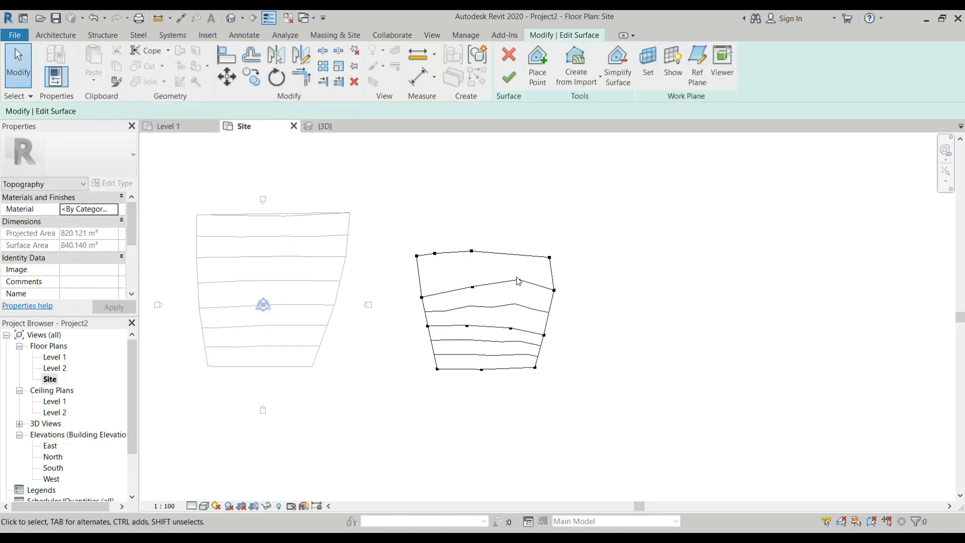
left_click(510, 83)
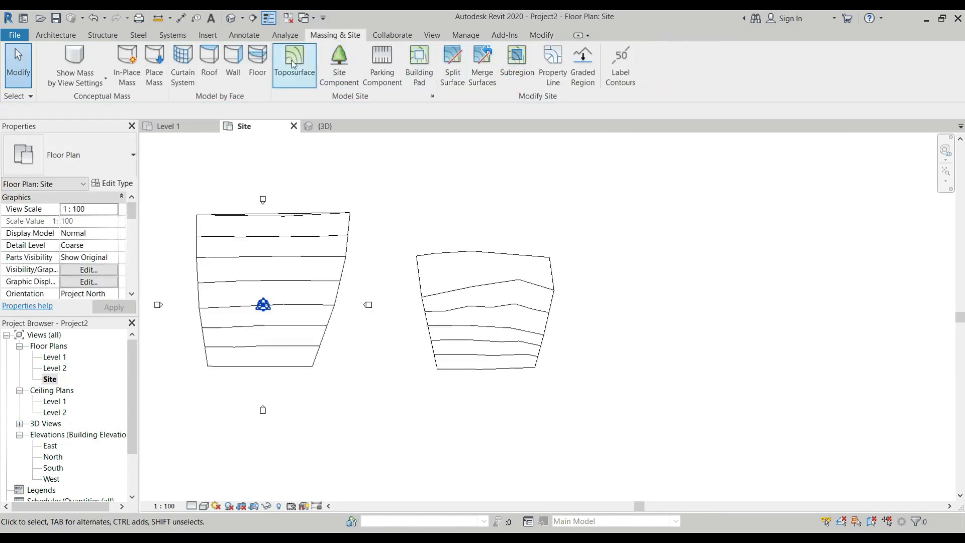
Examine the slopes of both toposurfaces in the 3D view from several angles and return to the Site plan
left_click(332, 126)
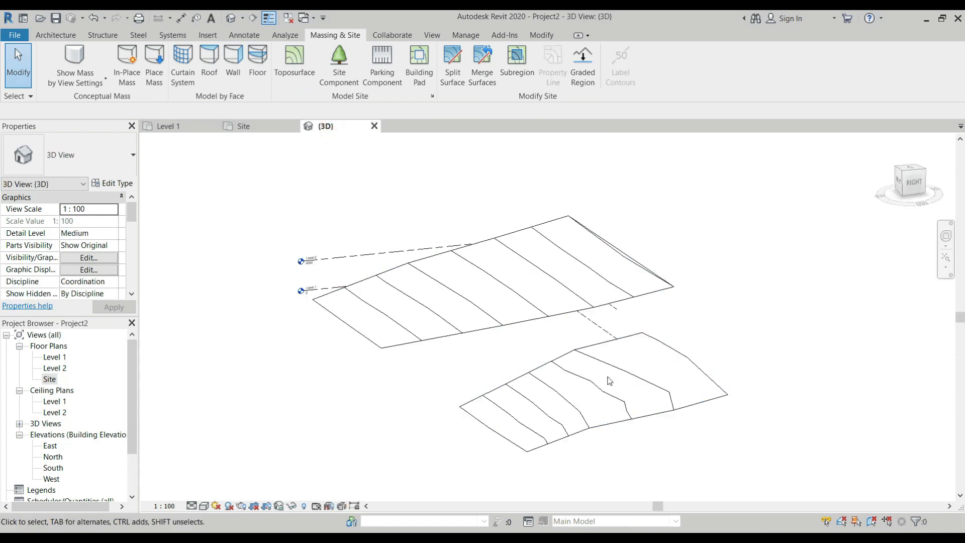
middle_click_drag(636, 423, 550, 350, "shift")
scroll(517, 341, "up", 5)
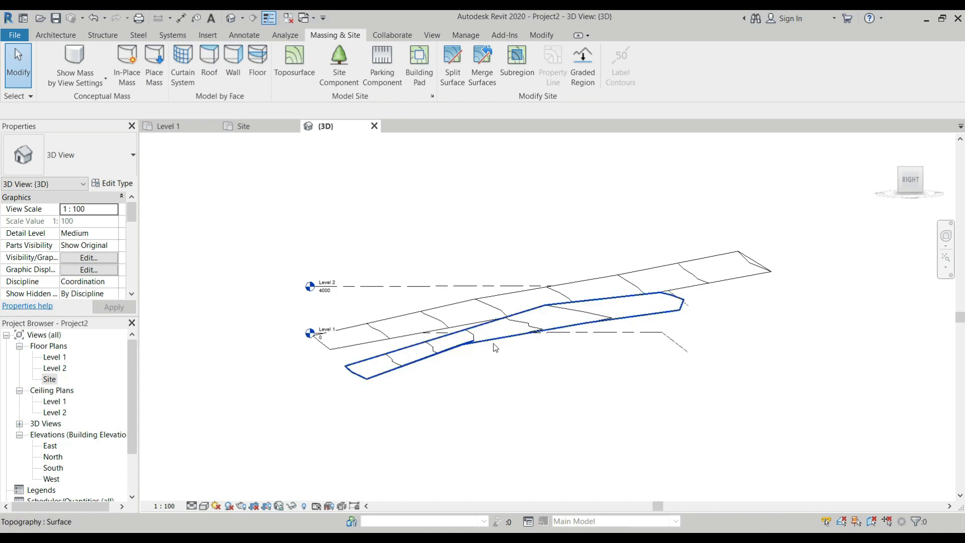
middle_click_drag(532, 343, 436, 313, "shift")
scroll(436, 314, "down", 4)
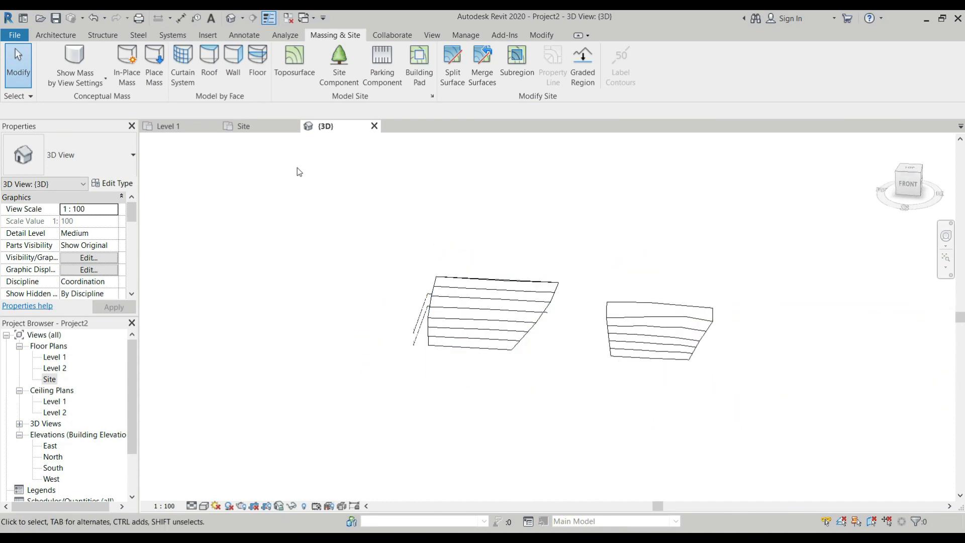
left_click(256, 128)
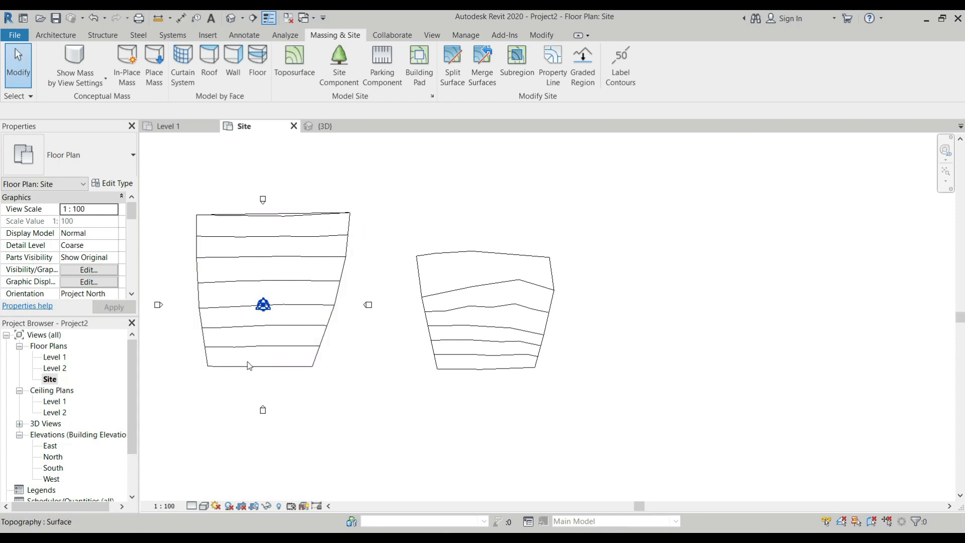
scroll(230, 323, "up", 3)
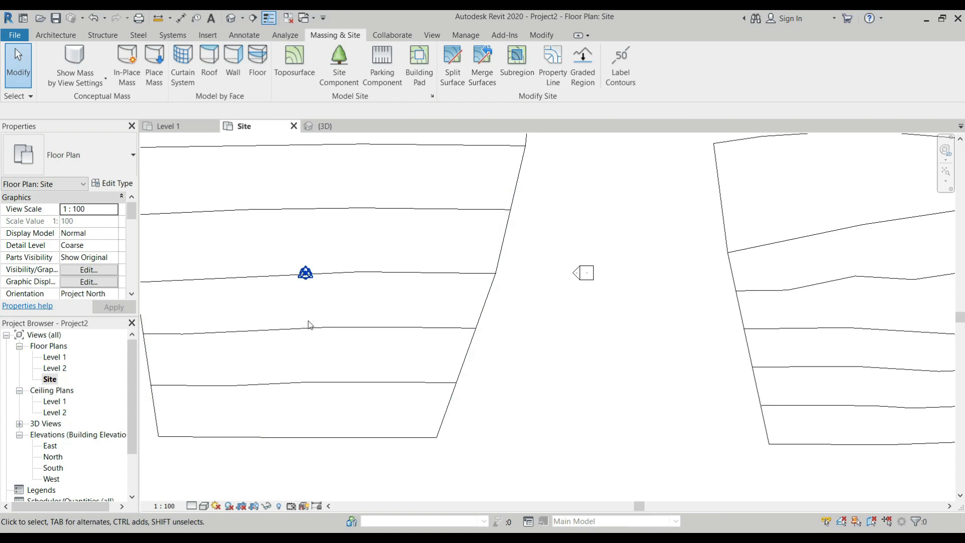
scroll(309, 321, "down", 3)
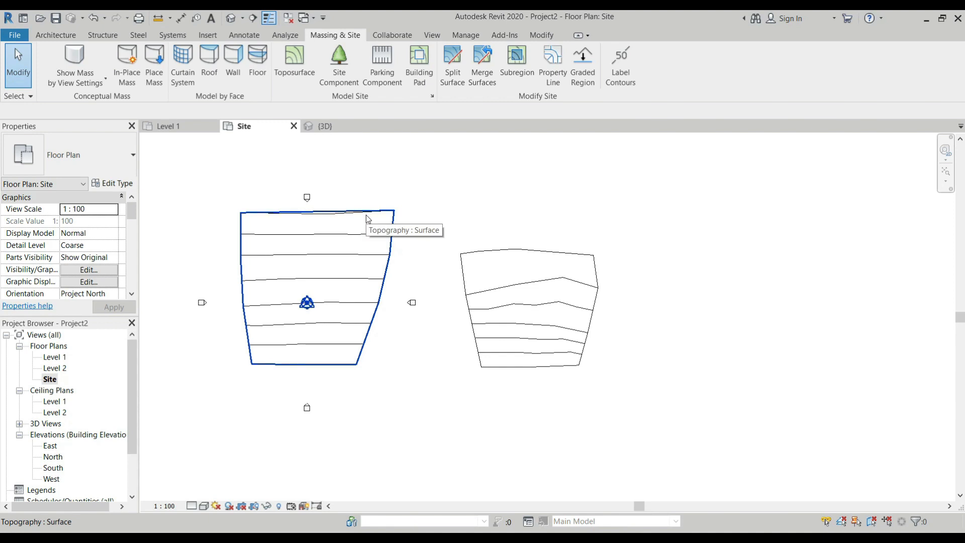
scroll(366, 219, "down", 1)
scroll(401, 193, "up", 1)
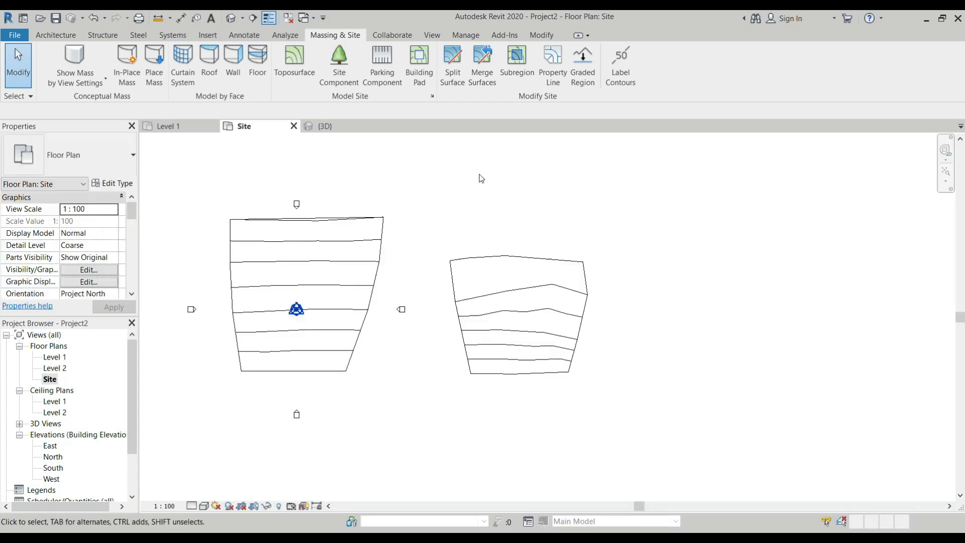
scroll(345, 146, "down", 1)
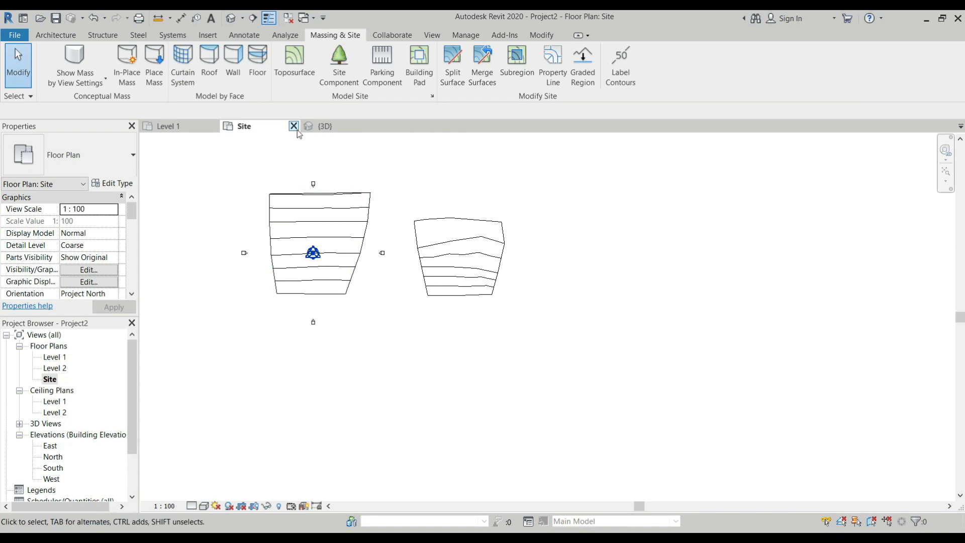
Draw a detail-line rectangle about 10000 wide by 11000 high in the empty area east of the second toposurface
left_click(252, 41)
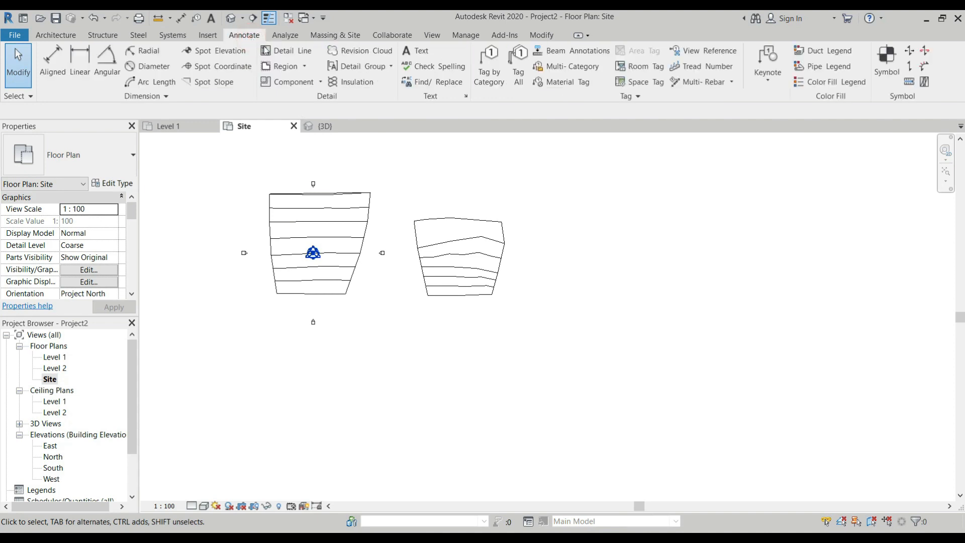
left_click(297, 56)
scroll(599, 181, "up", 2)
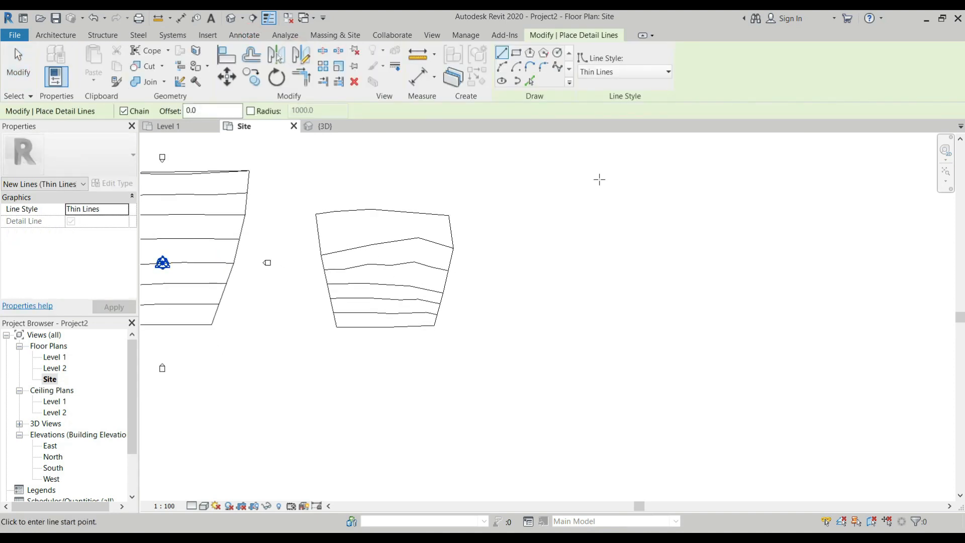
left_click(517, 52)
scroll(536, 229, "up", 1)
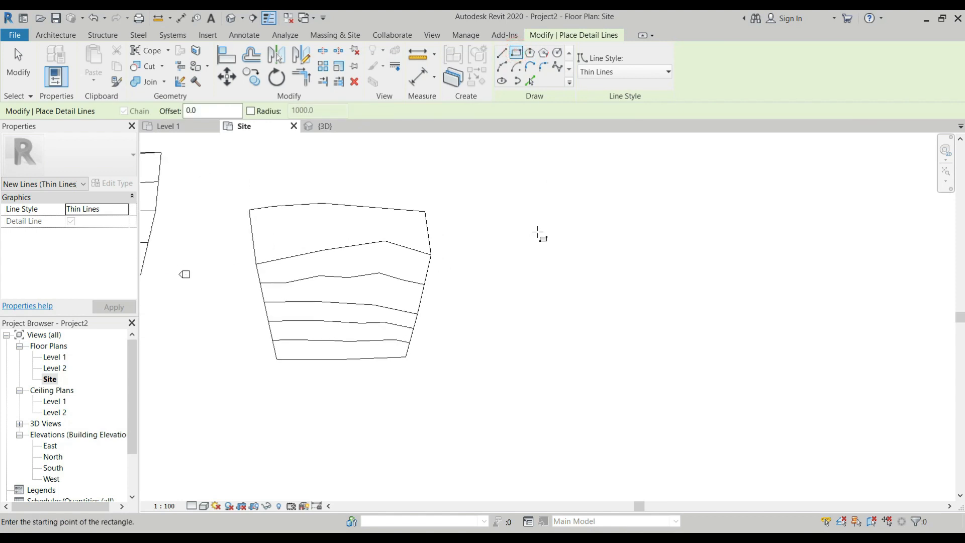
left_click(529, 240)
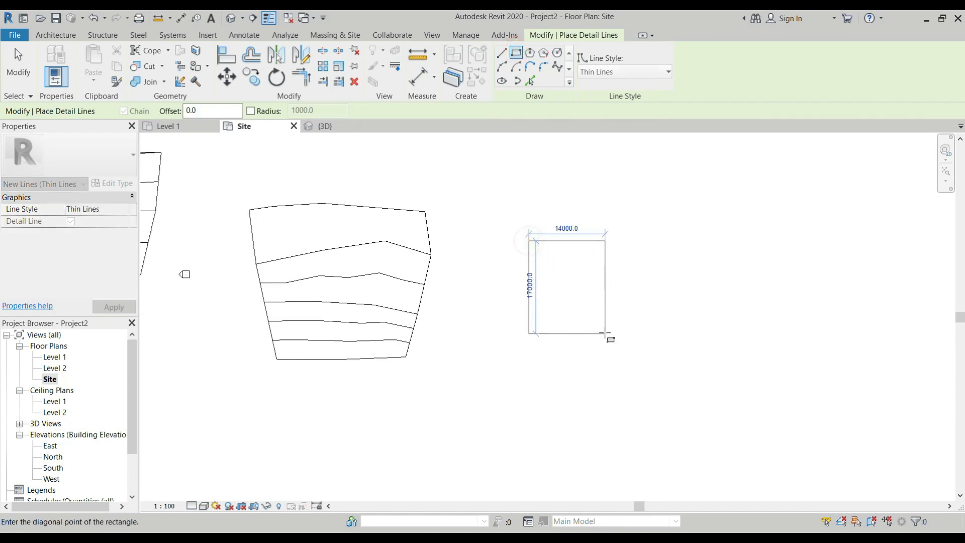
left_click(583, 301)
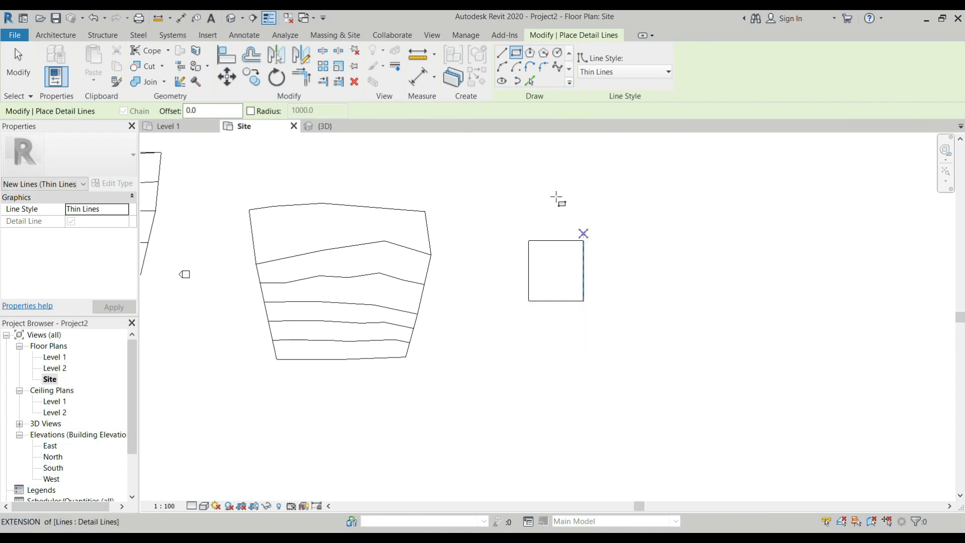
key("Escape")
key("Escape")
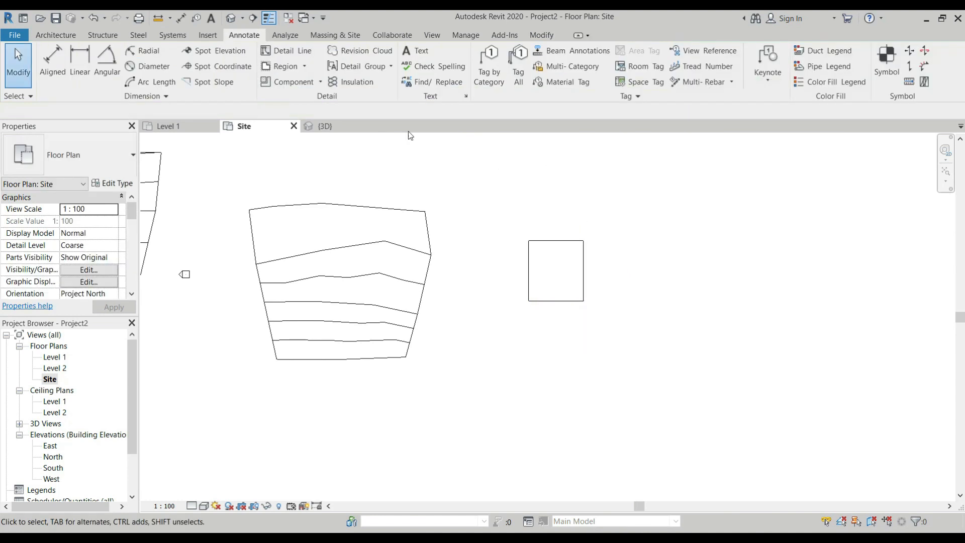
Create a flat toposurface with points at absolute elevation 0 on the rectangle's four corners and finish the surface
left_click(333, 36)
left_click(303, 60)
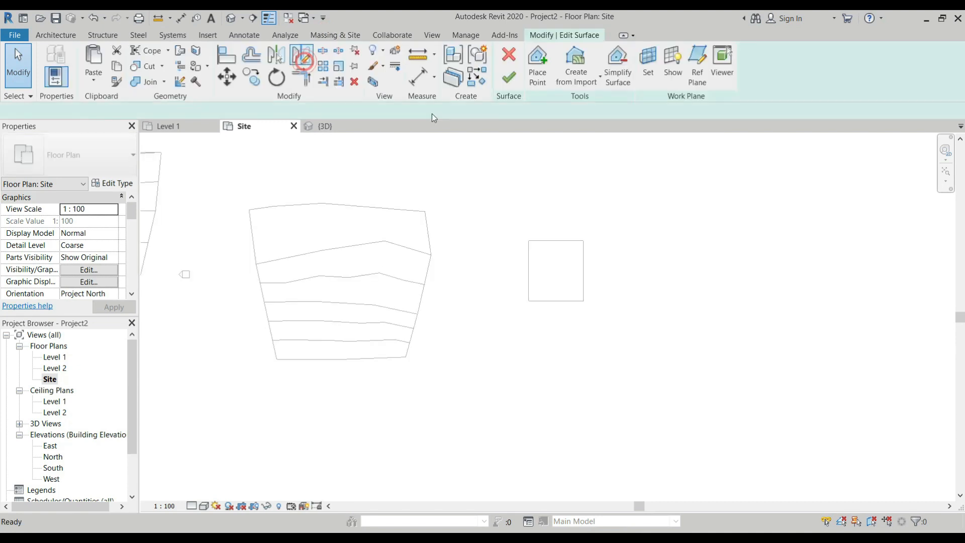
scroll(565, 263, "up", 5)
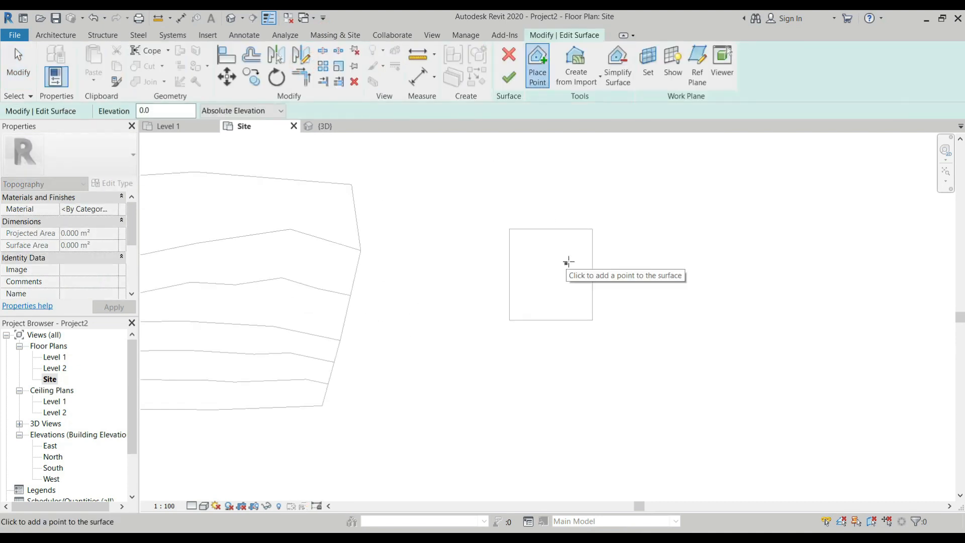
left_click(610, 364)
left_click(465, 364)
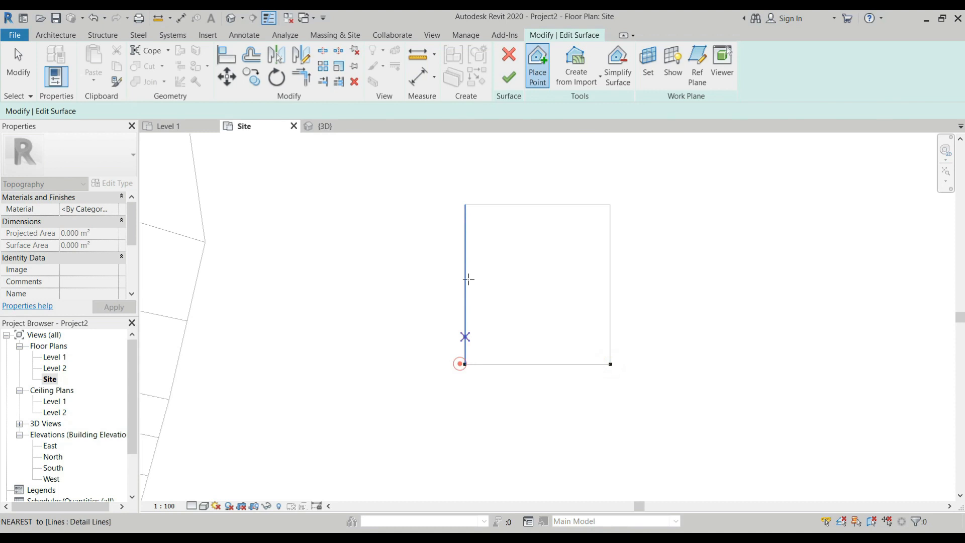
left_click(465, 205)
left_click(610, 205)
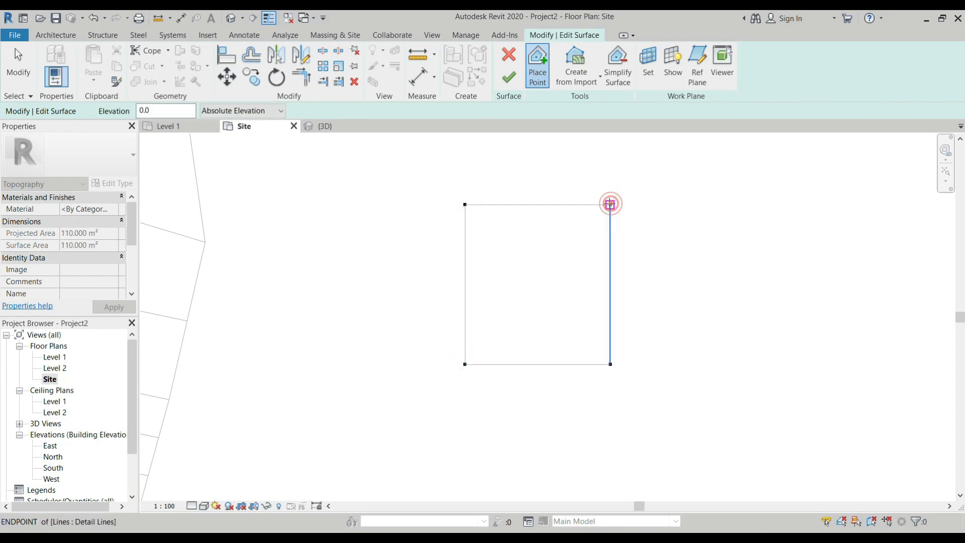
left_click(510, 86)
Inspect the rectangle's chained detail lines and the flat toposurface within them by selecting each, and clear the selection
scroll(578, 251, "down", 2)
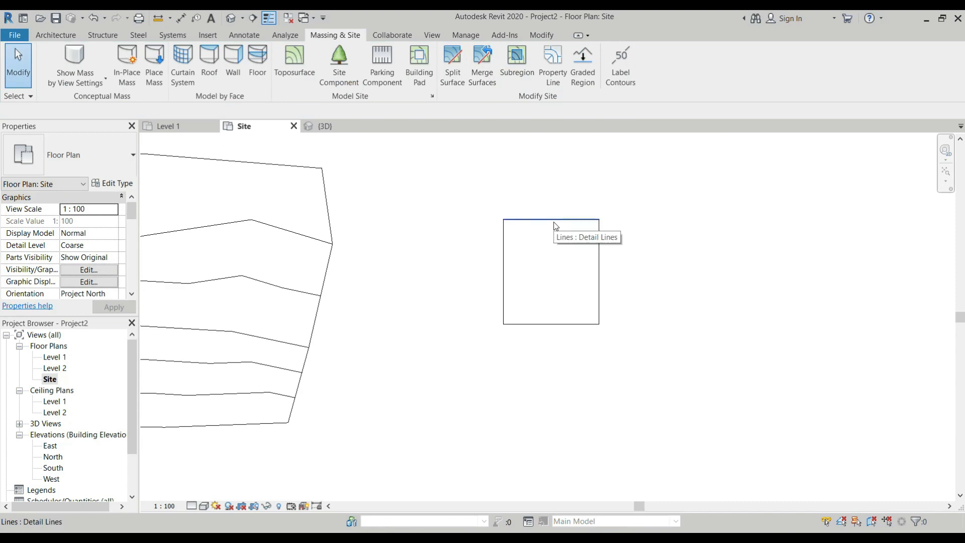
left_click(548, 224)
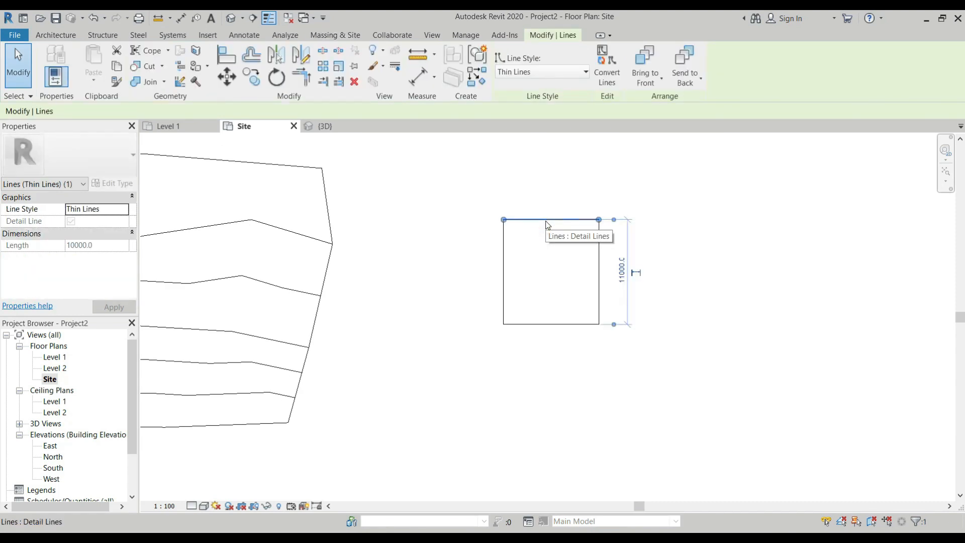
key("Tab")
left_click(545, 221)
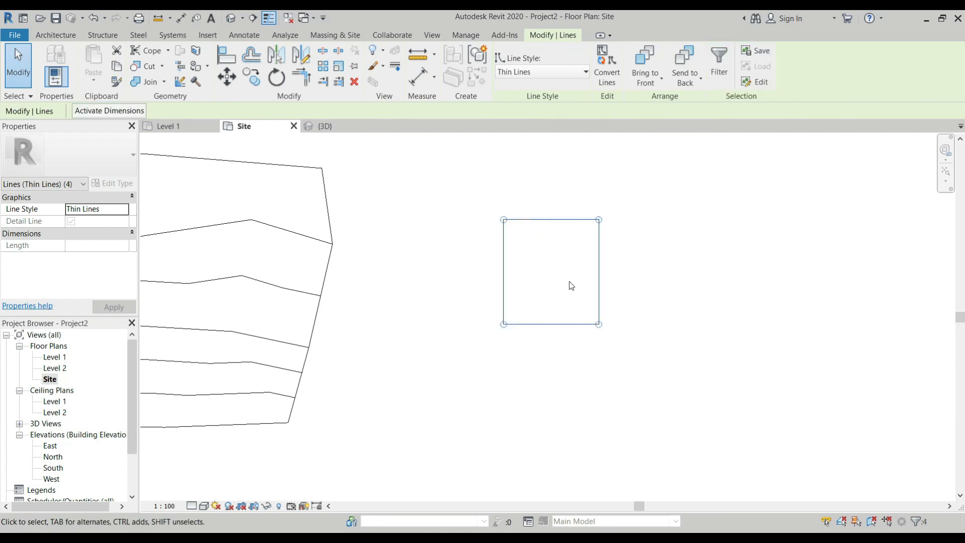
left_click(571, 285)
left_click(550, 224)
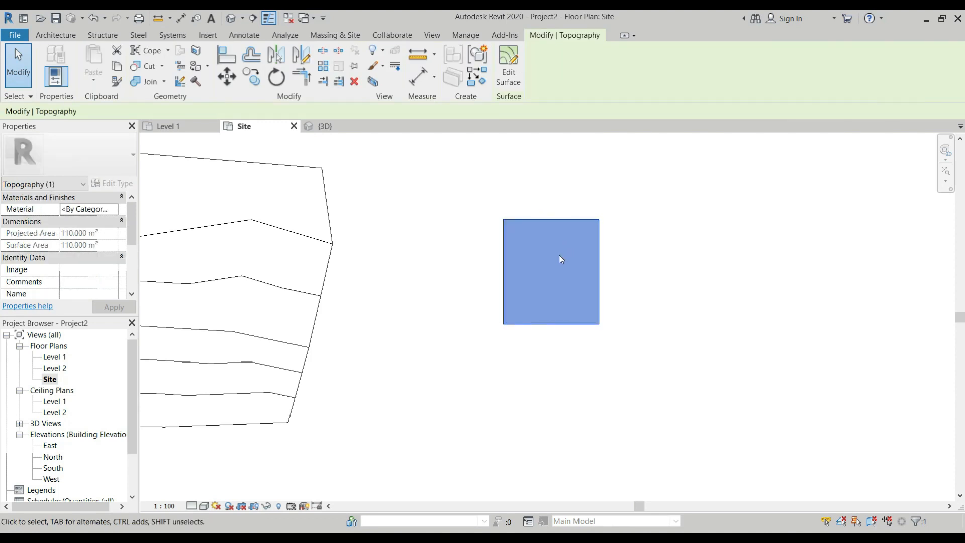
scroll(569, 258, "down", 3)
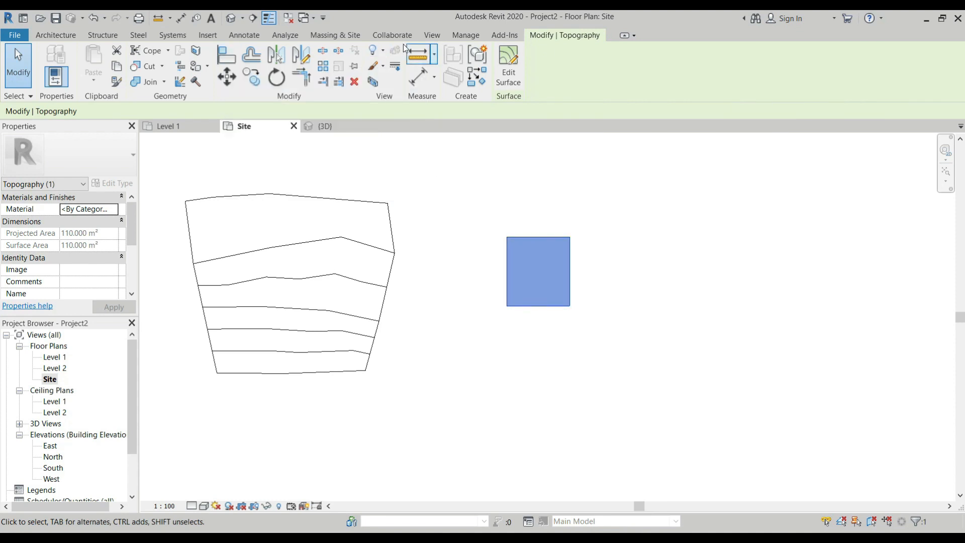
left_click(451, 176)
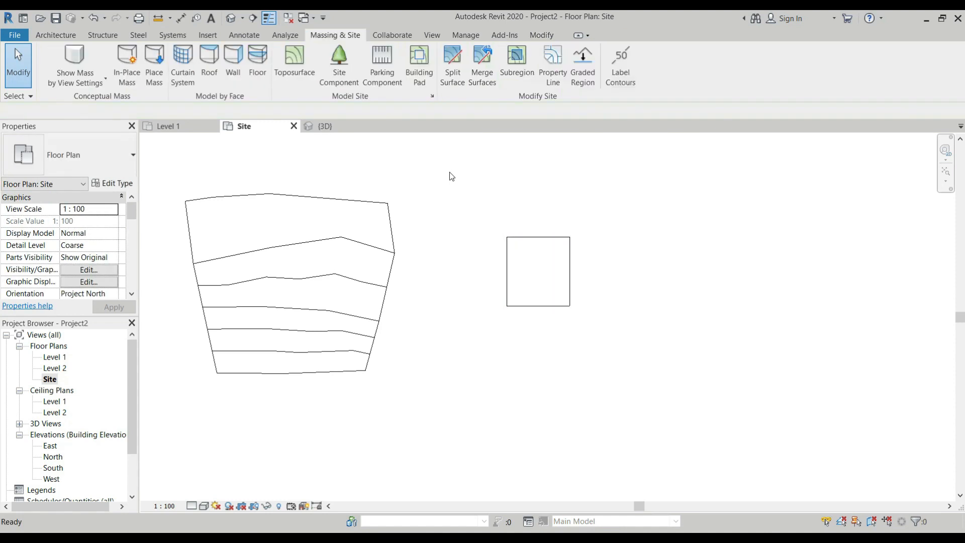
Try creating property lines by entering distances and bearings, insert a second deed data row, and cancel
left_click(555, 82)
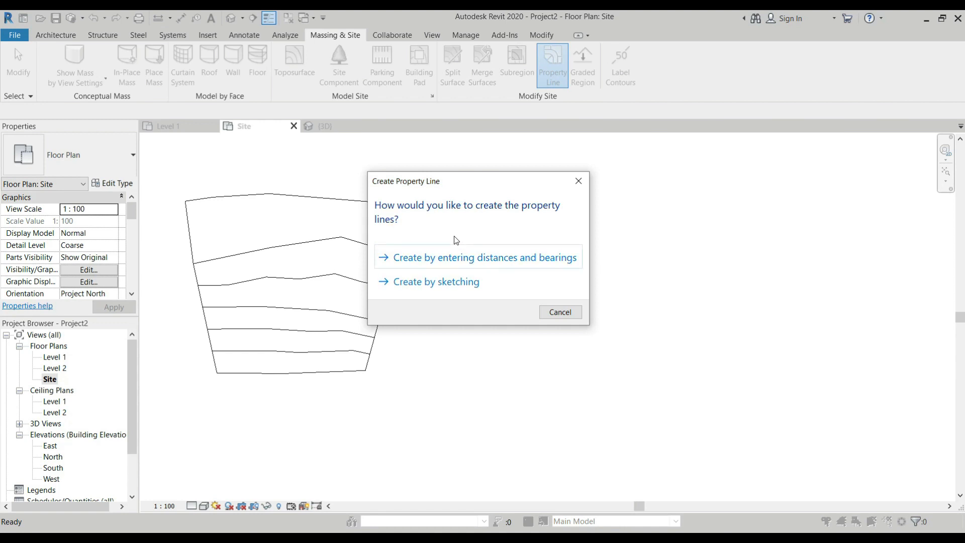
left_click(483, 261)
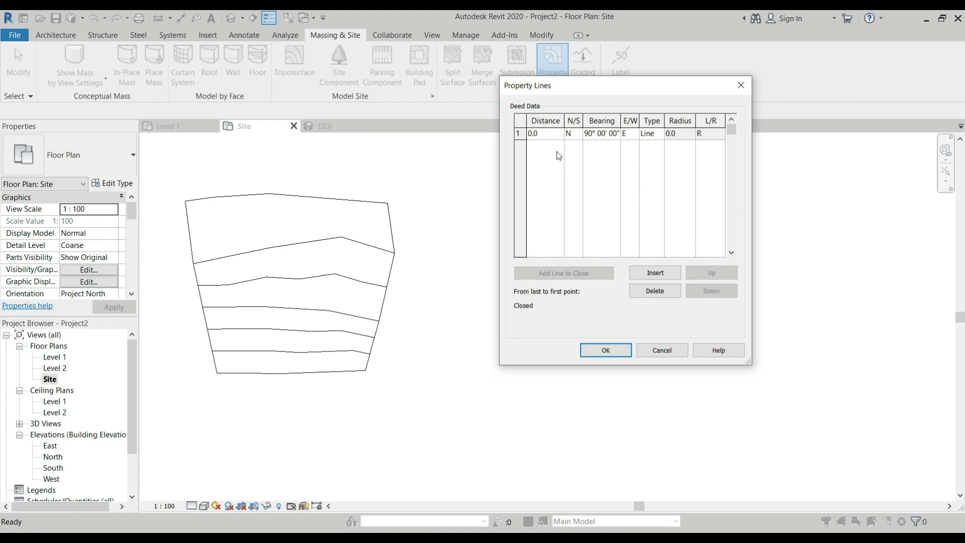
left_click(654, 273)
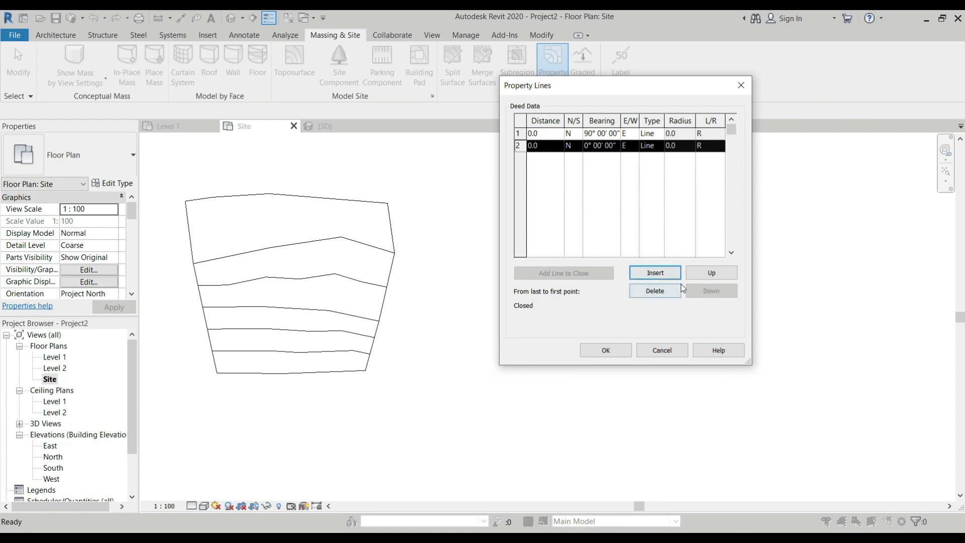
left_click(675, 352)
scroll(512, 257, "up", 3)
scroll(534, 227, "down", 2)
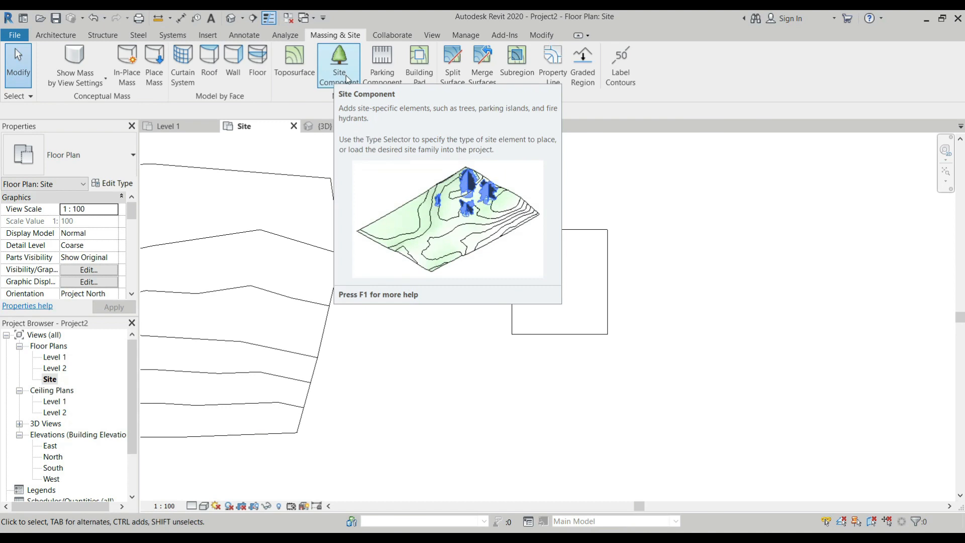
Place three American Beech - 6.0 Meters trees along the eastern part of the first toposurface in the Site plan
scroll(447, 185, "down", 4)
scroll(408, 221, "down", 2)
left_click(340, 63)
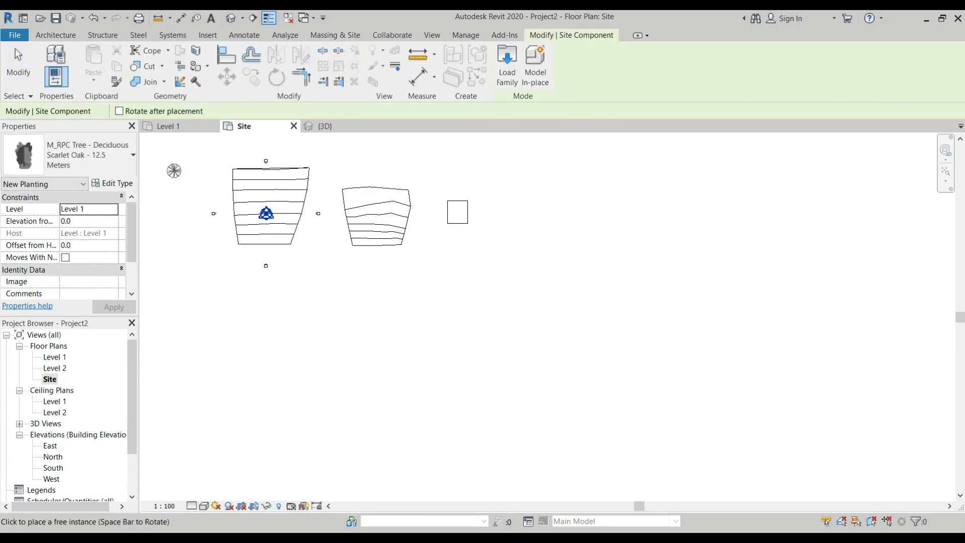
left_click(125, 166)
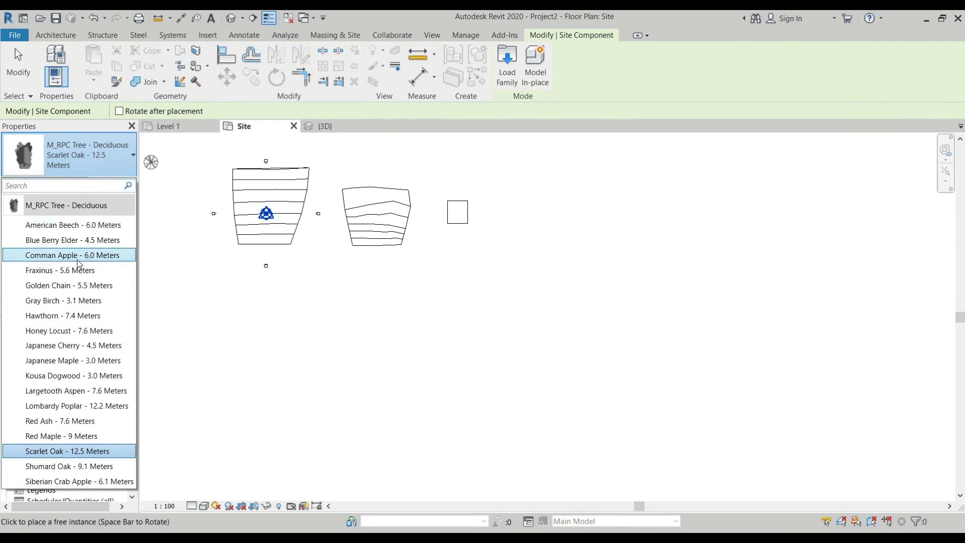
mouse_move(79, 263)
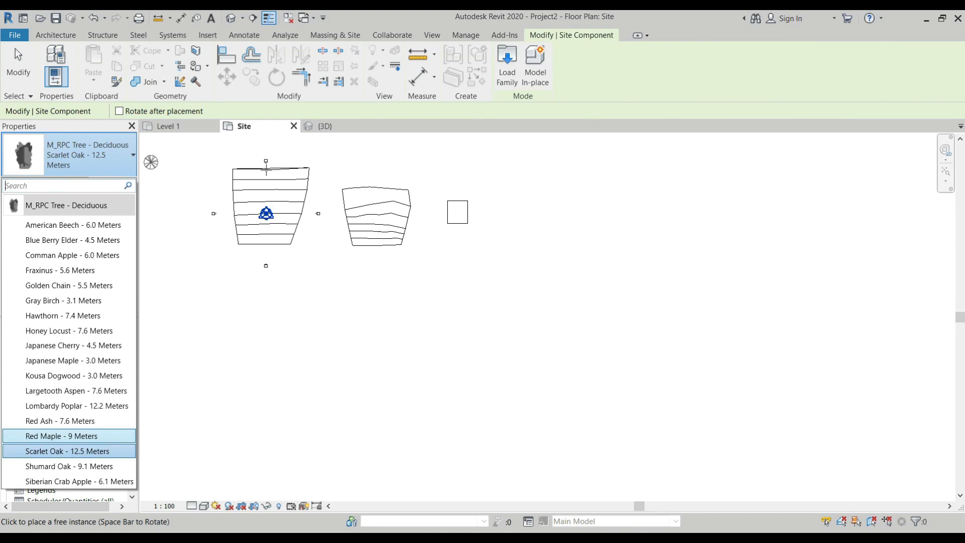
scroll(266, 171, "up", 4)
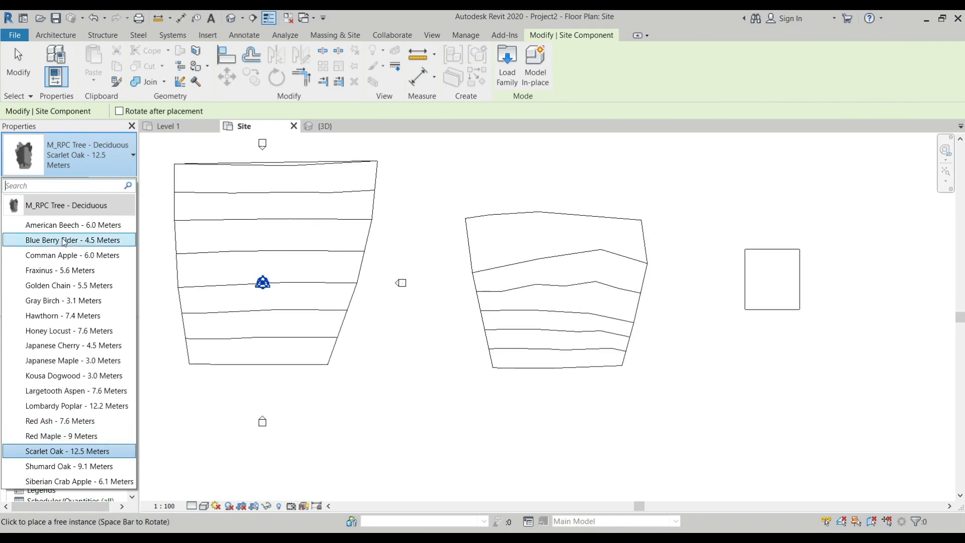
left_click(72, 225)
left_click(334, 192)
left_click(334, 232)
left_click(308, 271)
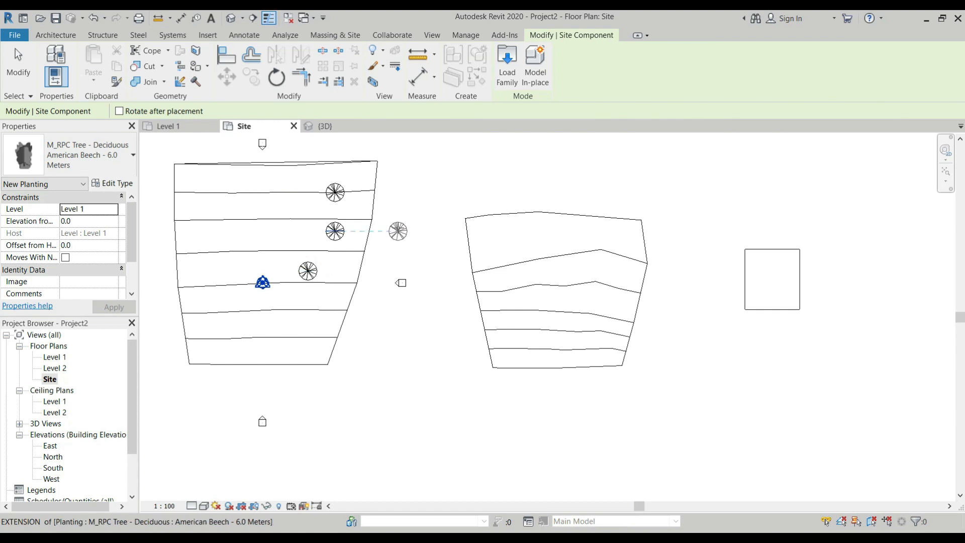
key("Escape")
key("Escape")
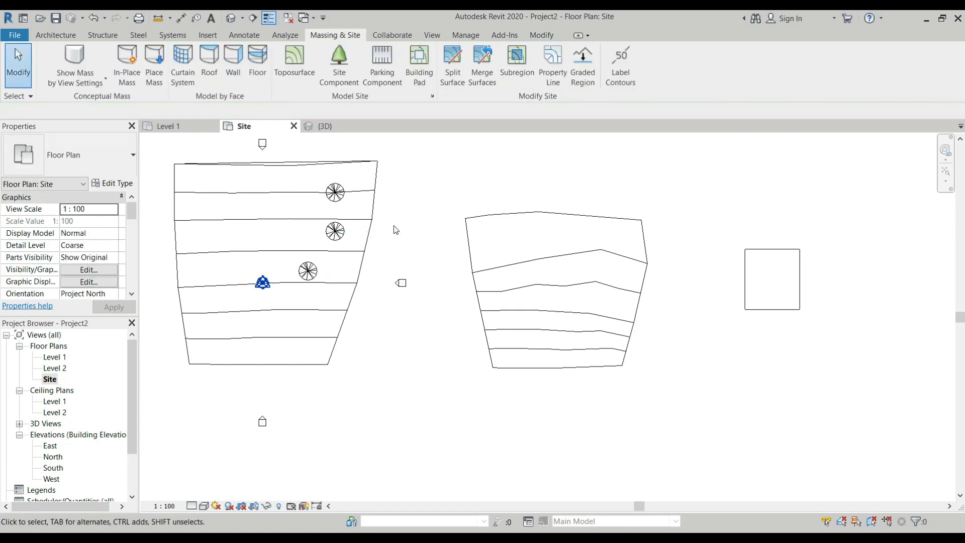
Examine the placed trees in the 3D view and the type properties of the front American Beech, leaving them unedited
left_click(335, 127)
scroll(537, 322, "up", 4)
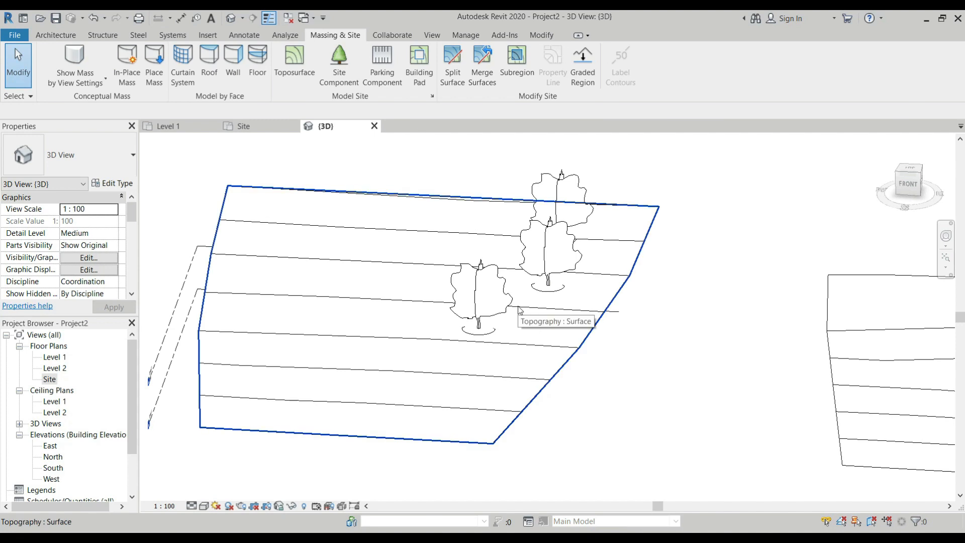
left_click(486, 302)
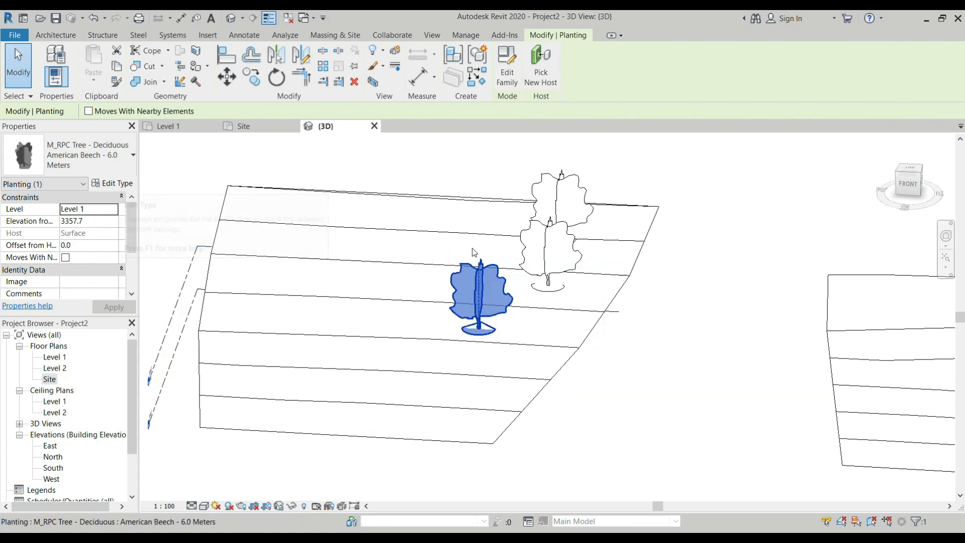
scroll(360, 211, "down", 2)
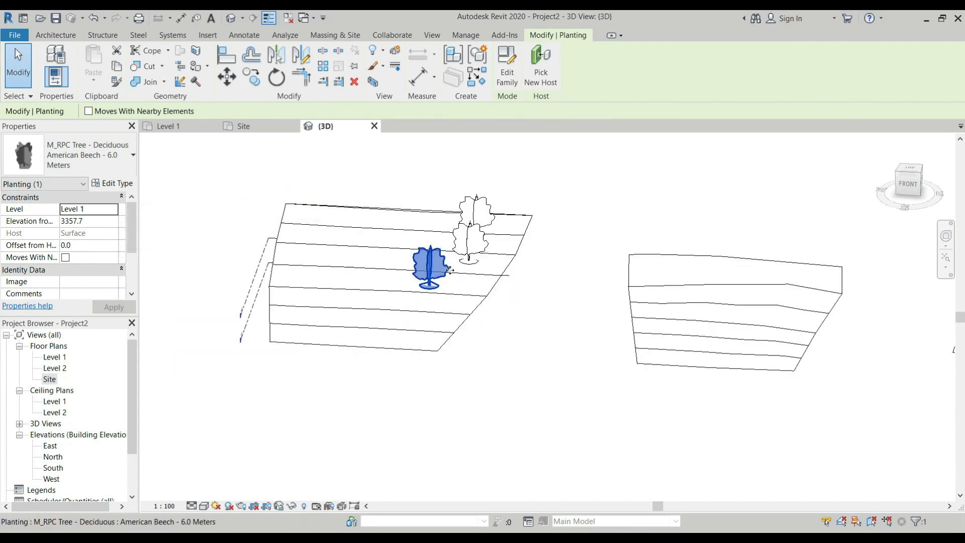
scroll(472, 300, "down", 3)
middle_click_drag(473, 300, 545, 323, "shift")
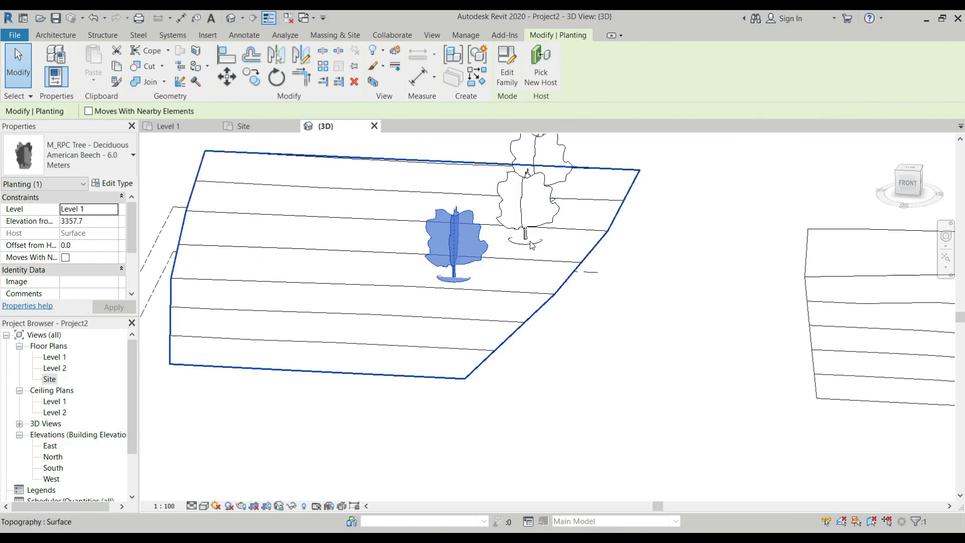
scroll(544, 236, "up", 2)
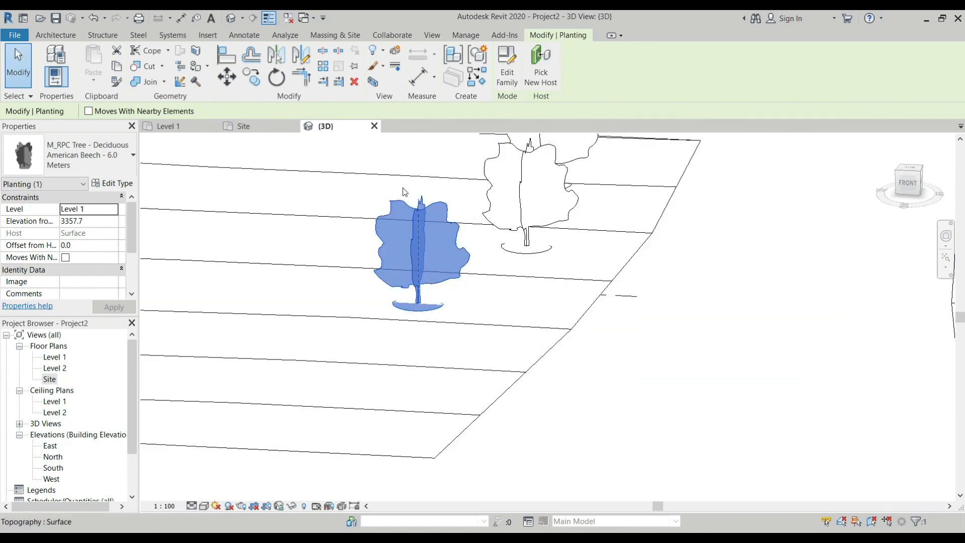
left_click(122, 185)
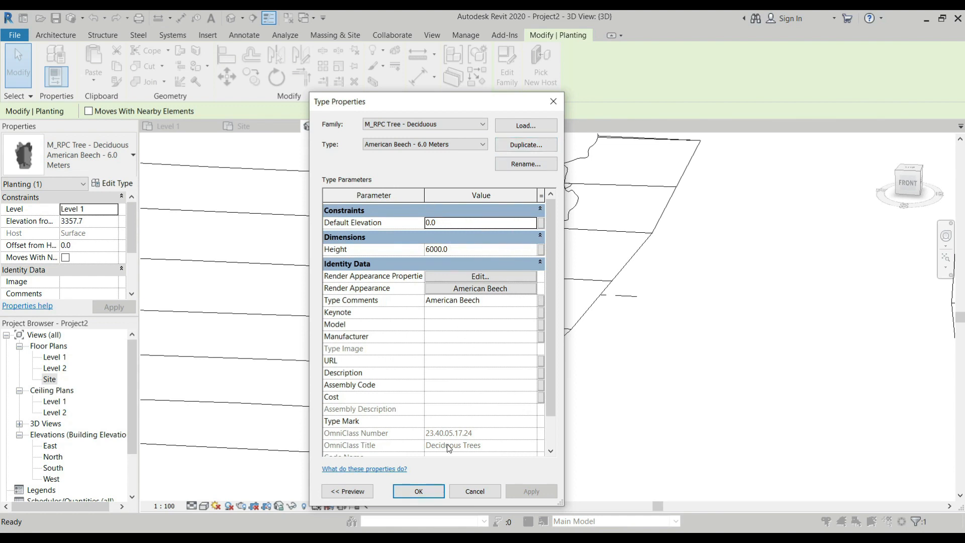
left_click(479, 490)
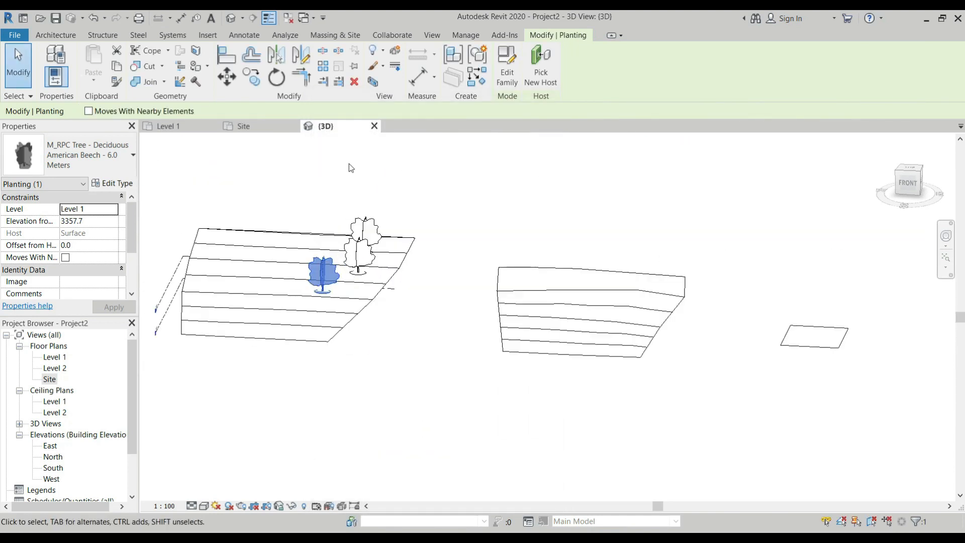
Place one 4800 x 2400mm - 60 deg parking space near the southern edge of the first toposurface
left_click(334, 36)
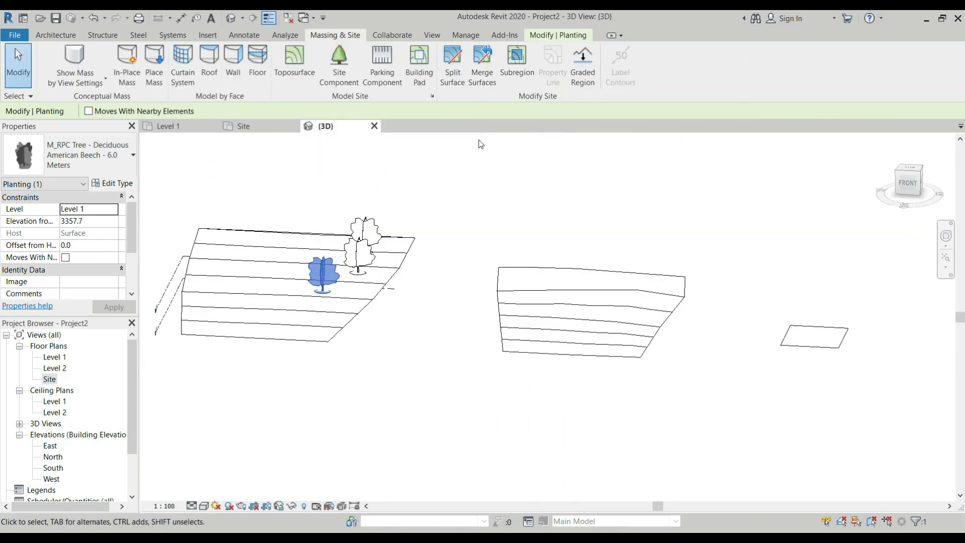
left_click(389, 67)
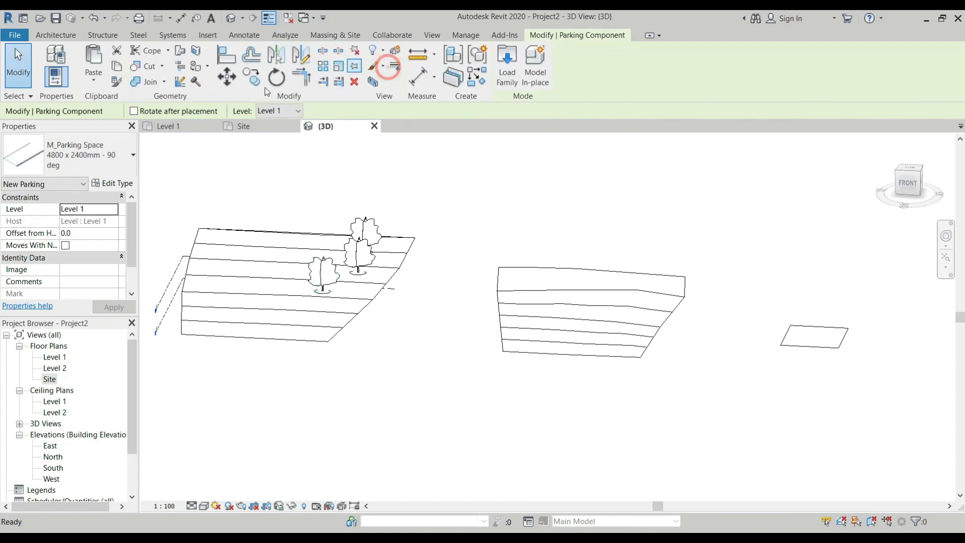
left_click(116, 161)
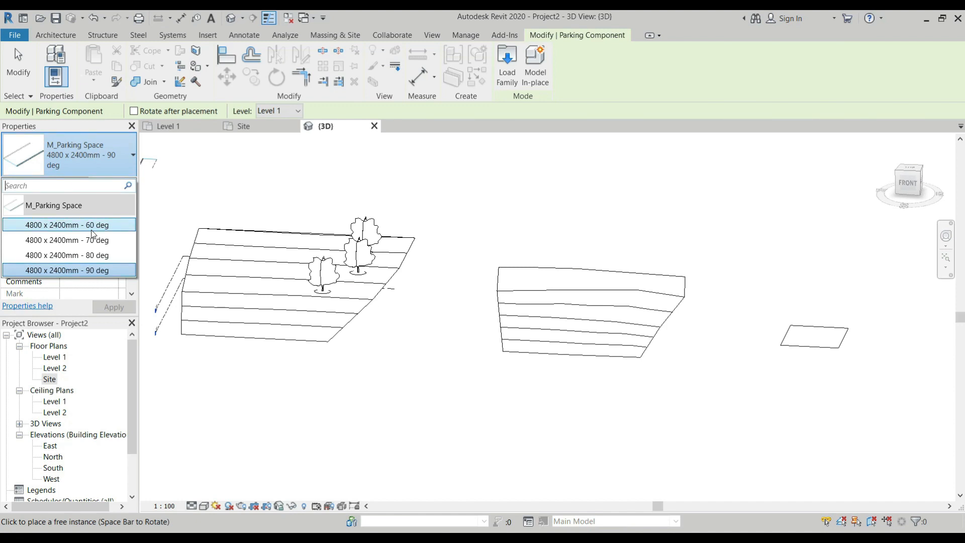
left_click(82, 225)
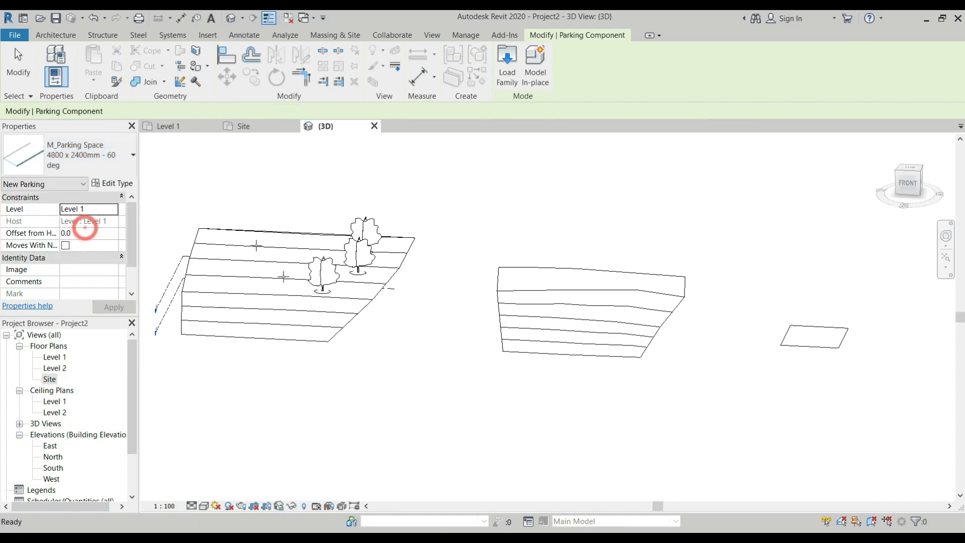
left_click(264, 313)
scroll(264, 313, "up", 4)
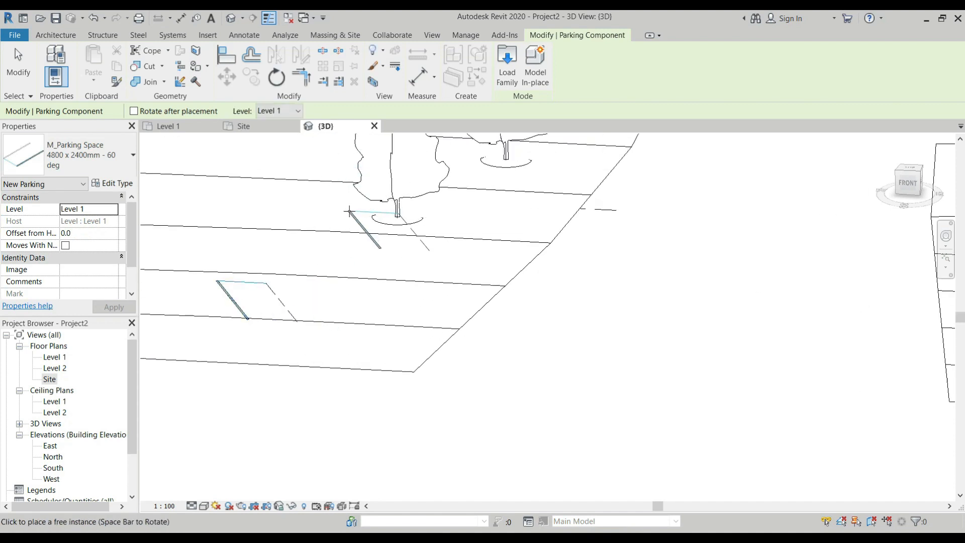
key("Escape")
key("Escape")
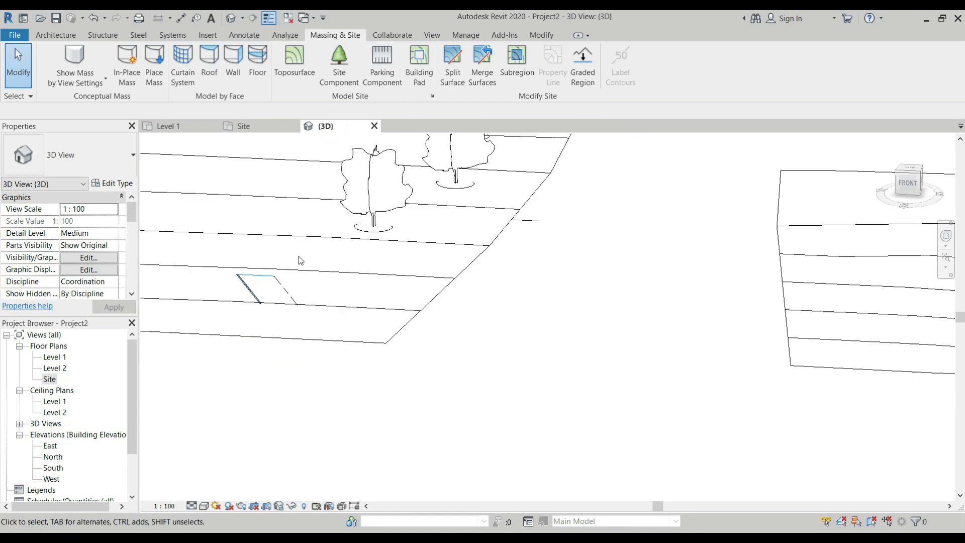
Examine from several angles in 3D how the parking space sits on the sloped toposurface
middle_click_drag(258, 332, 286, 336)
scroll(225, 250, "up", 2)
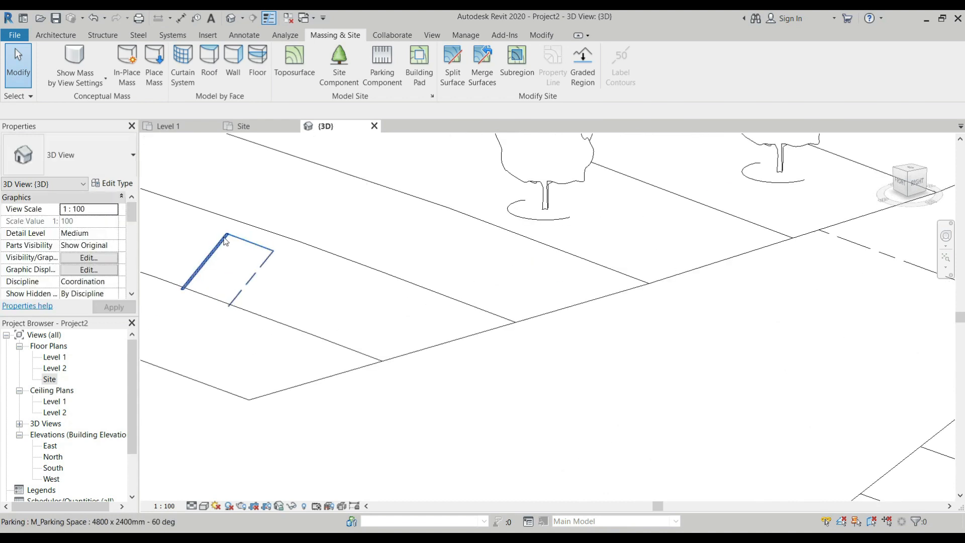
scroll(334, 265, "down", 4)
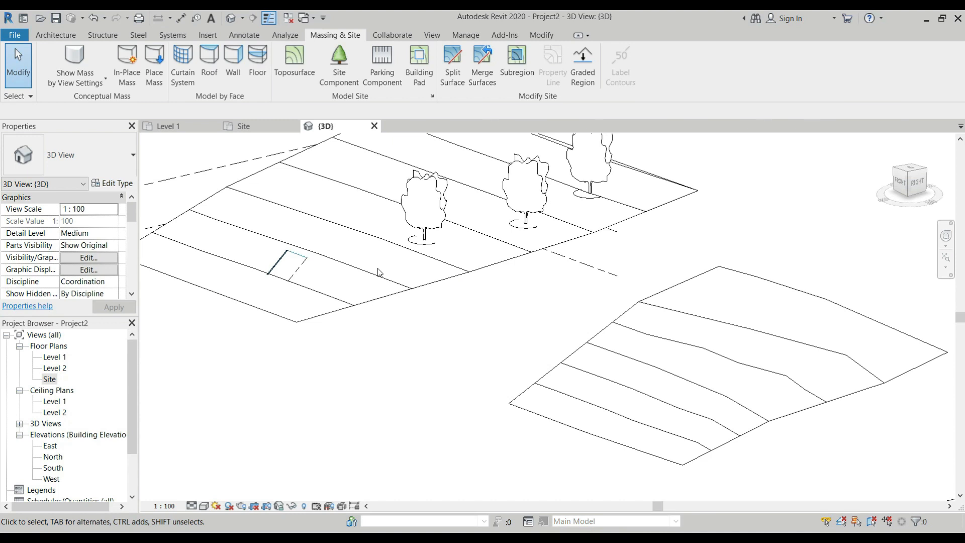
scroll(383, 272, "down", 3)
middle_click_drag(240, 247, 286, 259)
scroll(286, 259, "up", 4)
middle_click_drag(308, 317, 470, 367, "shift")
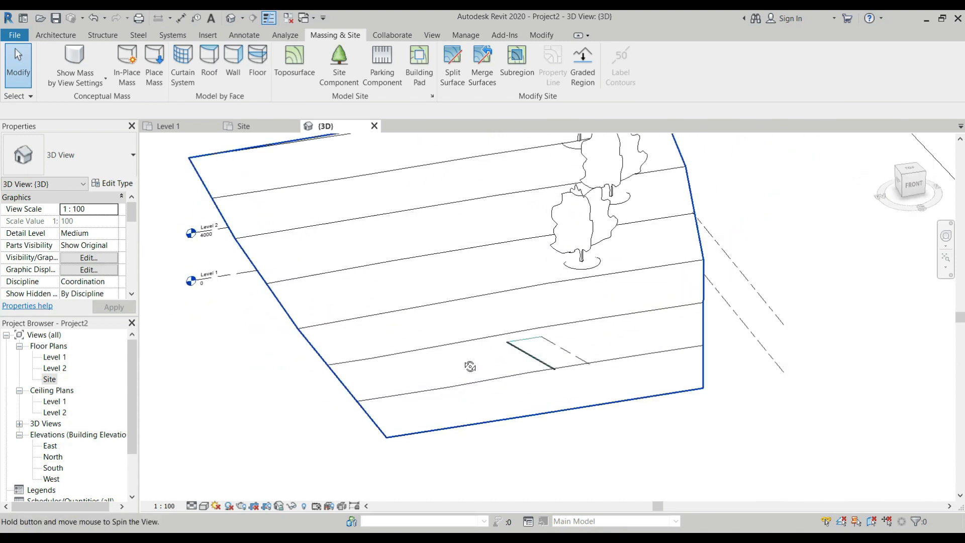
Create a rectangular building pad about 6500 wide by 7700 high on the first toposurface, west of the trees in the Site plan
left_click(255, 129)
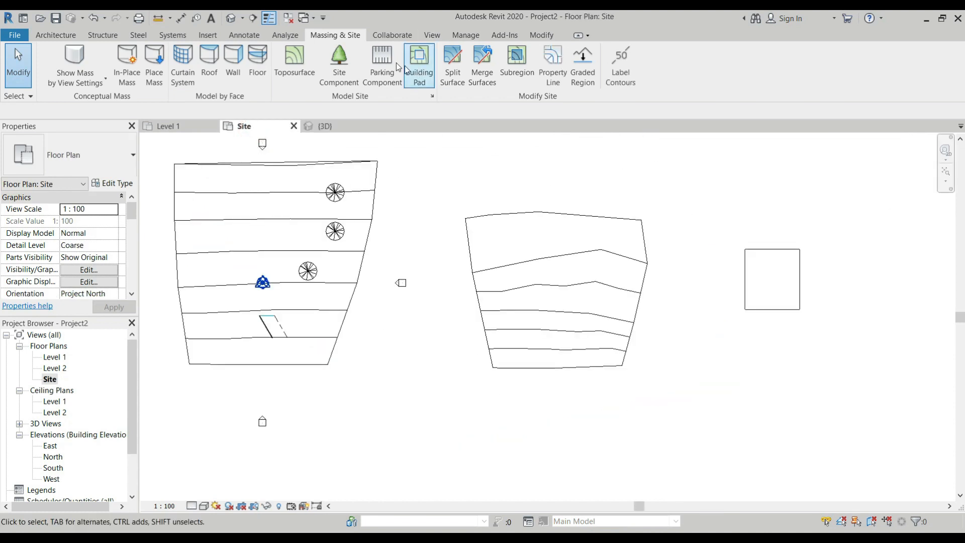
left_click(419, 64)
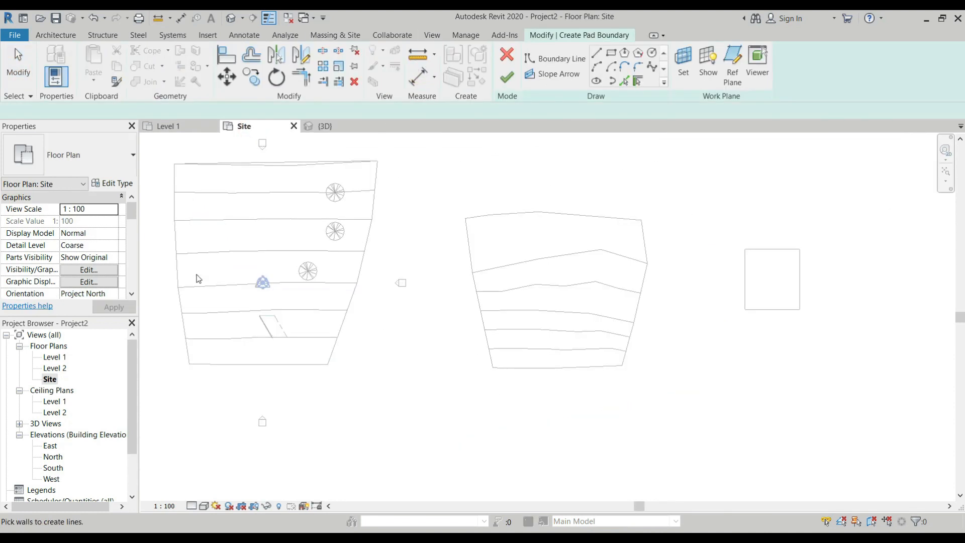
scroll(206, 254, "up", 3)
scroll(229, 224, "up", 2)
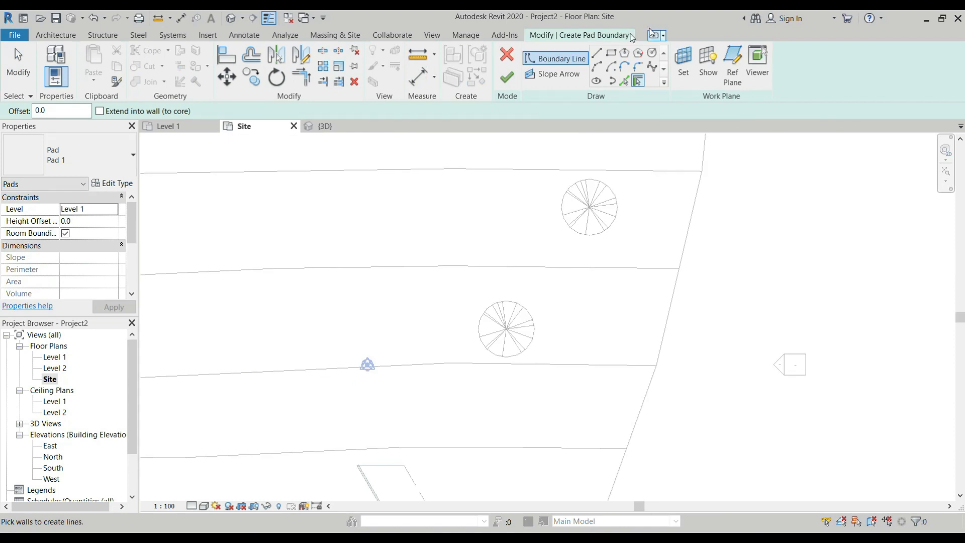
left_click(612, 53)
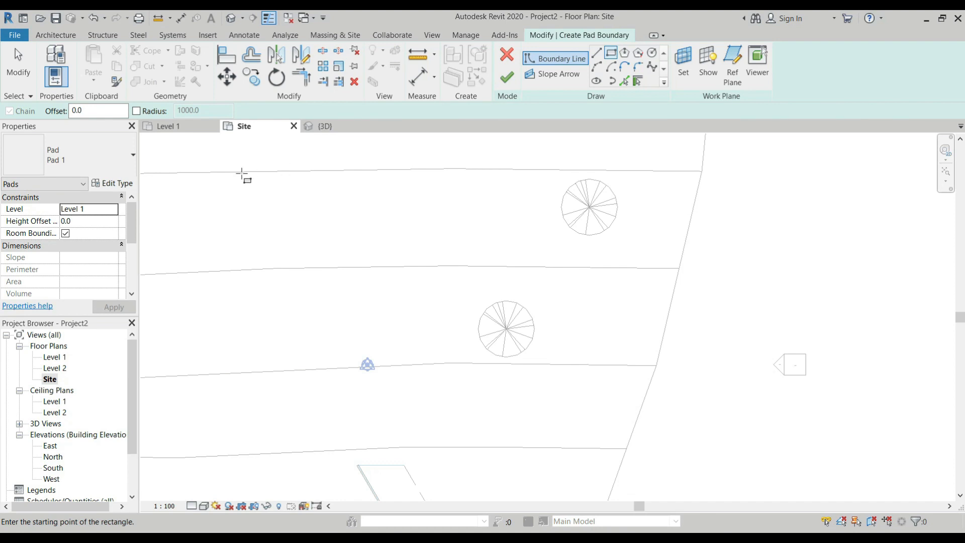
left_click(213, 183)
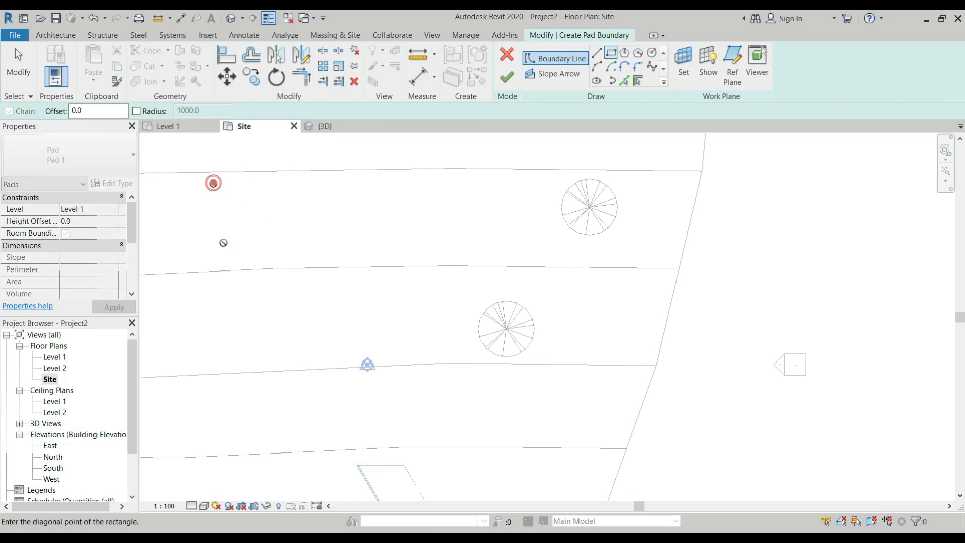
left_click(322, 311)
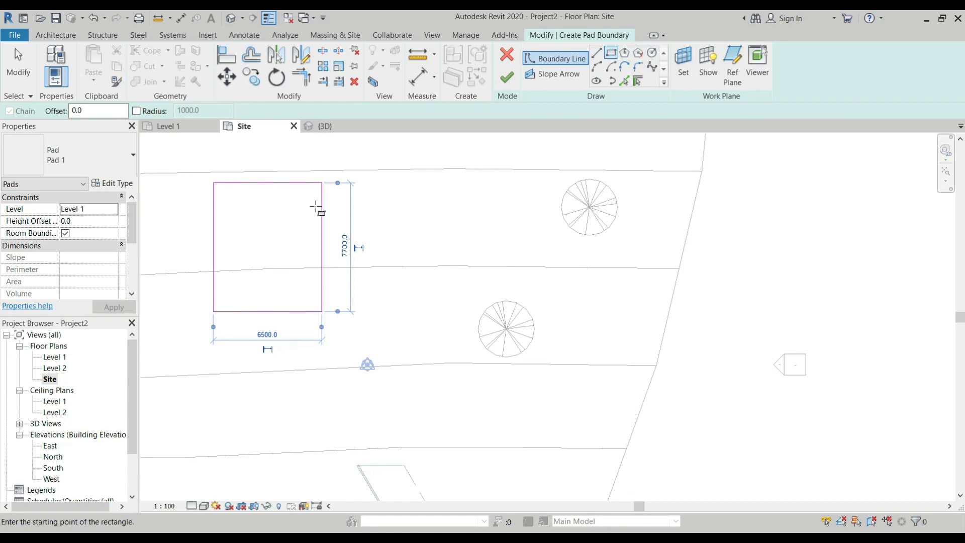
scroll(305, 207, "down", 3)
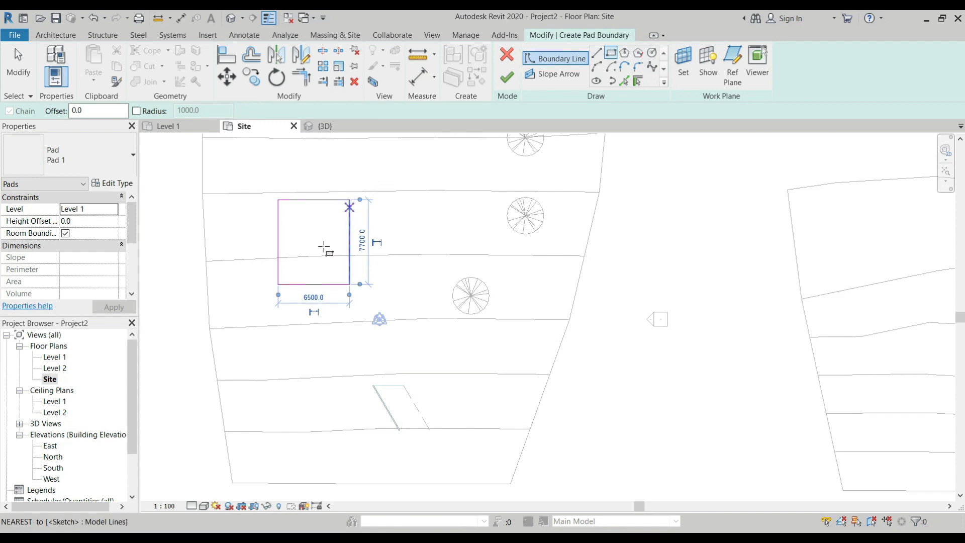
left_click(508, 79)
scroll(297, 226, "up", 2)
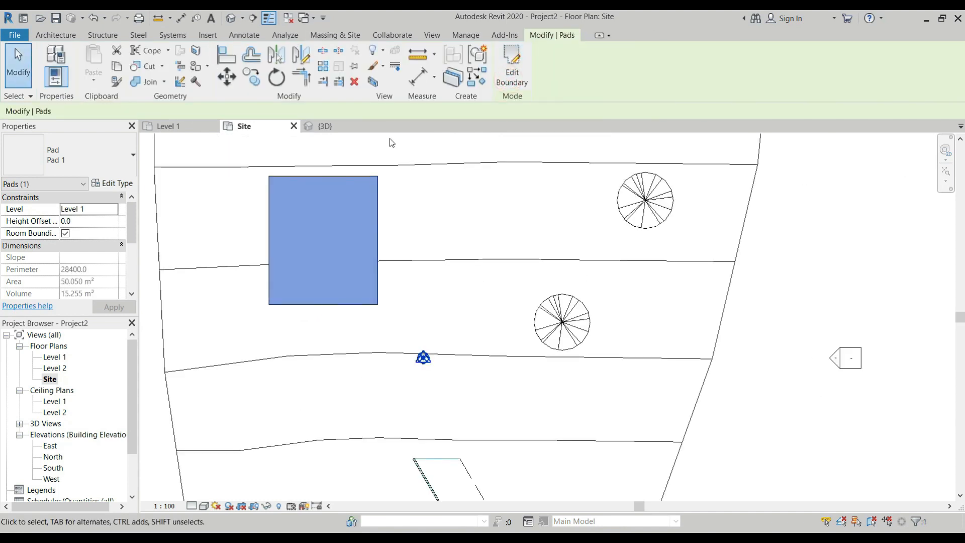
Show the building pad in the 3D view and set its level to Level 2
left_click(328, 126)
scroll(377, 291, "up", 5)
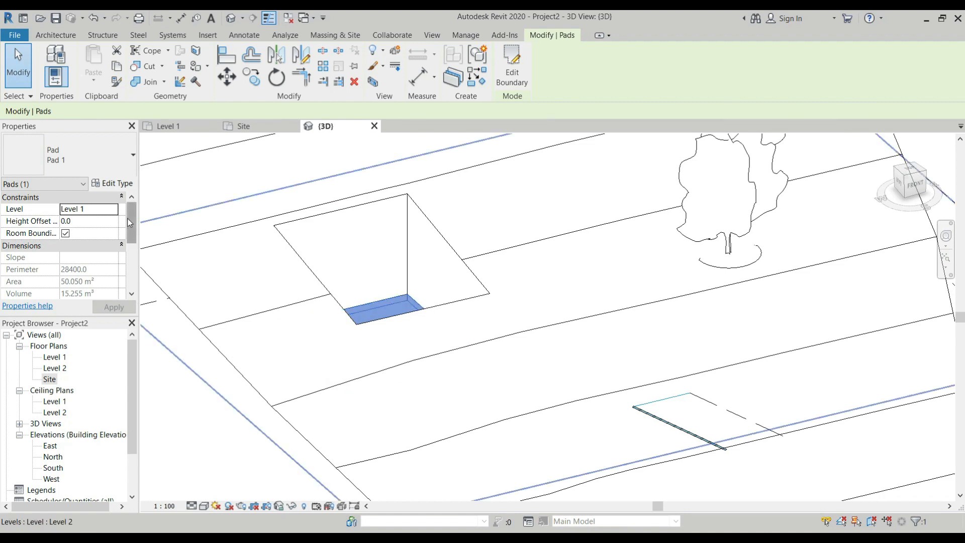
left_click(113, 211)
left_click(72, 232)
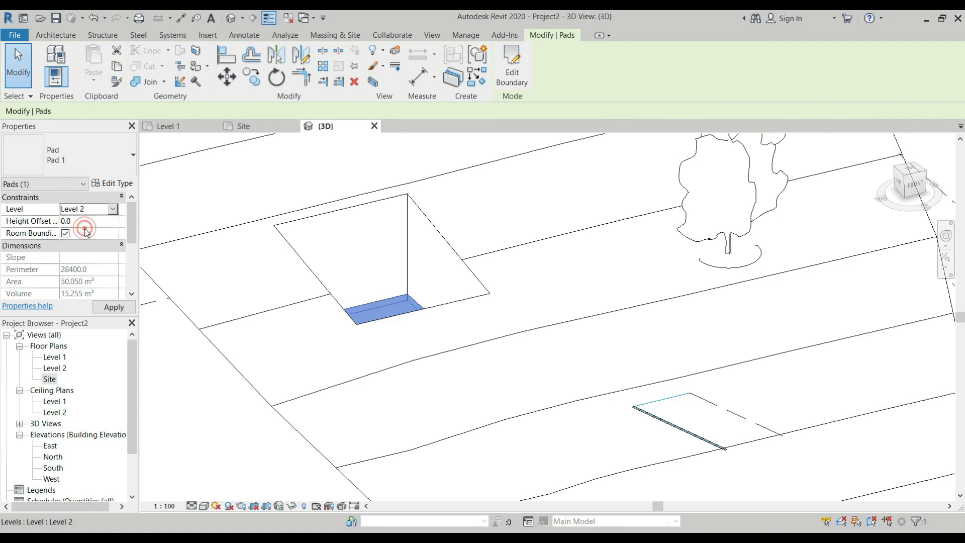
Review the building pad's type properties and its layer structure, leaving both unchanged
scroll(467, 300, "up", 3)
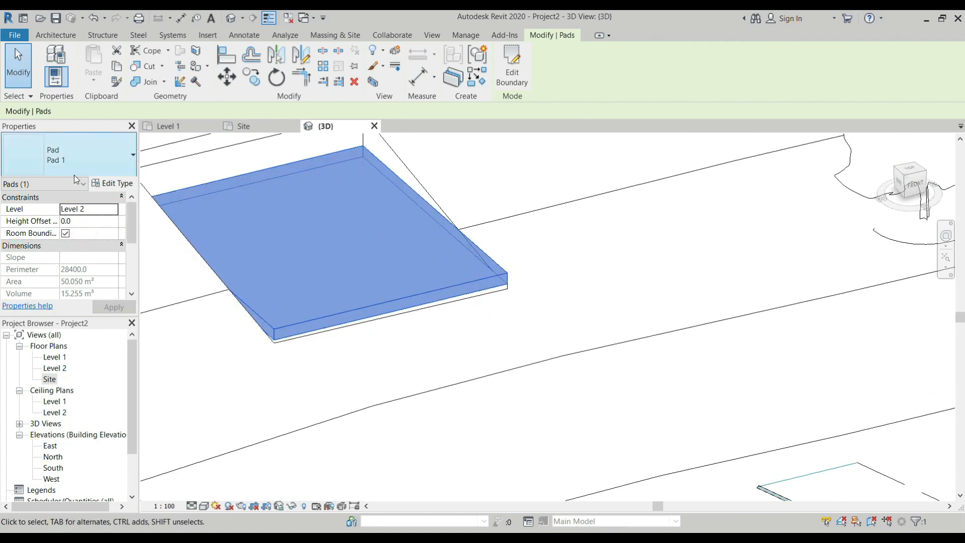
left_click(113, 184)
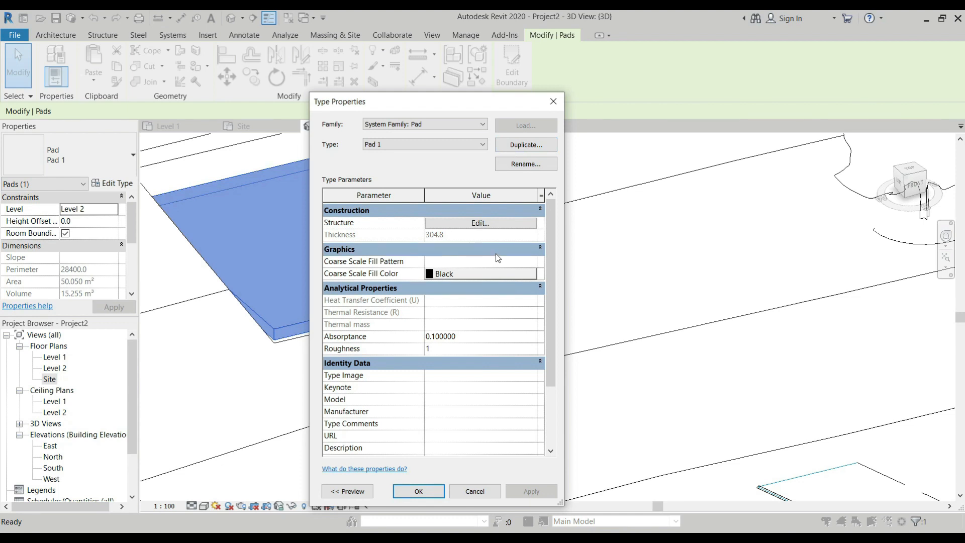
left_click(490, 223)
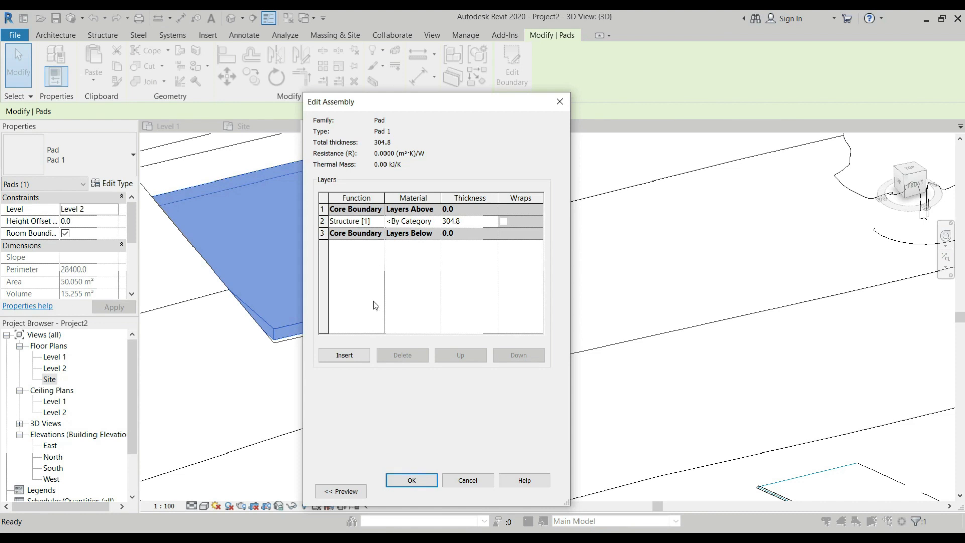
left_click(419, 480)
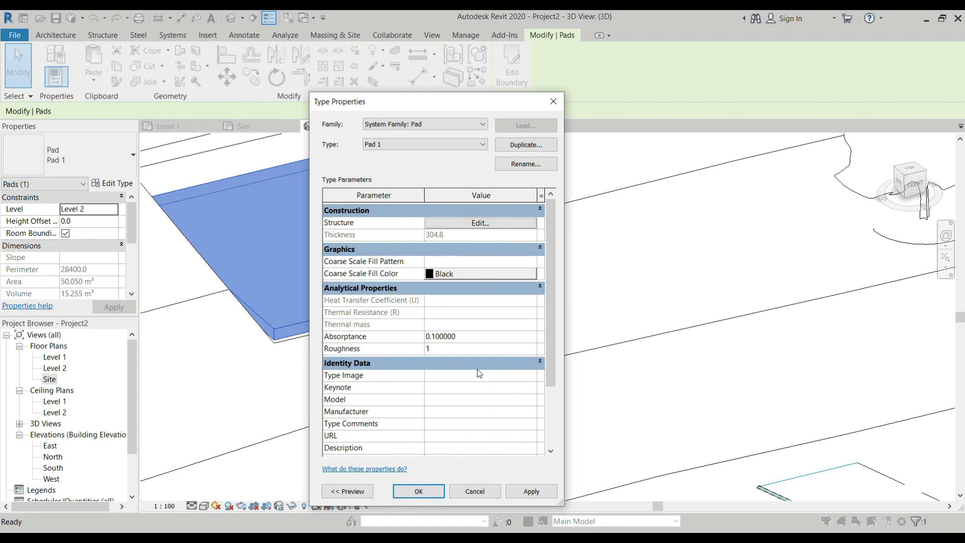
left_click(475, 492)
Examine in 3D how the building pad sits in the slope, and view the second toposurface from above
scroll(397, 332, "down", 3)
scroll(442, 334, "down", 2)
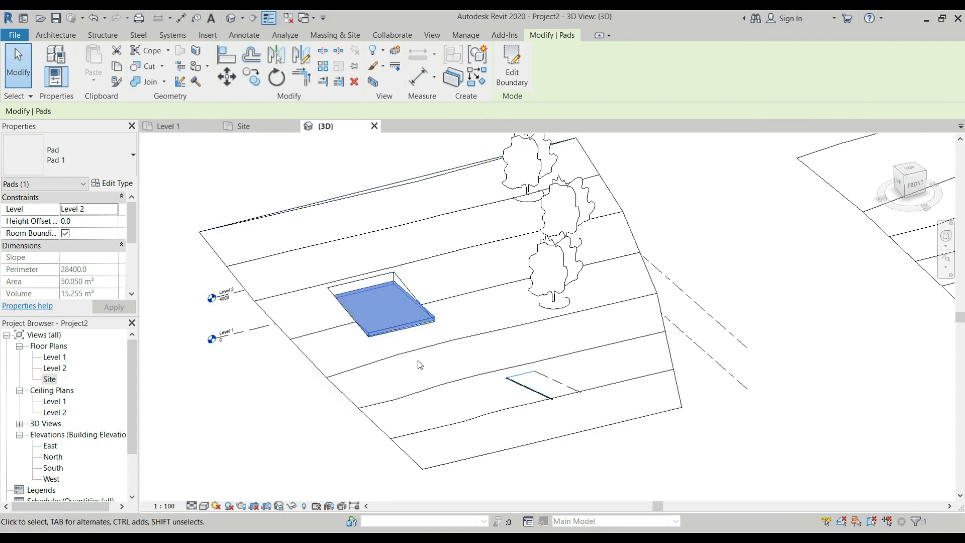
scroll(407, 331, "up", 4)
middle_click_drag(491, 345, 396, 355, "shift")
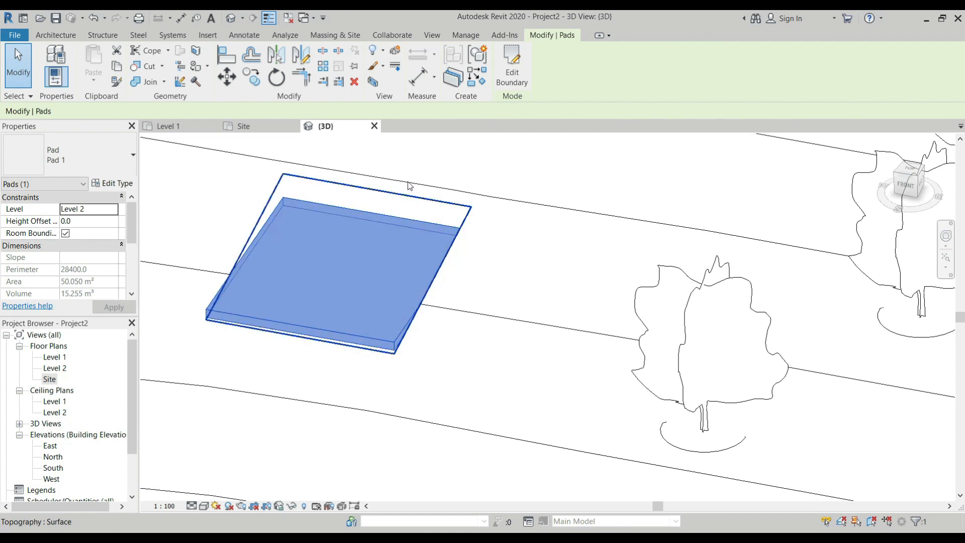
key("Escape")
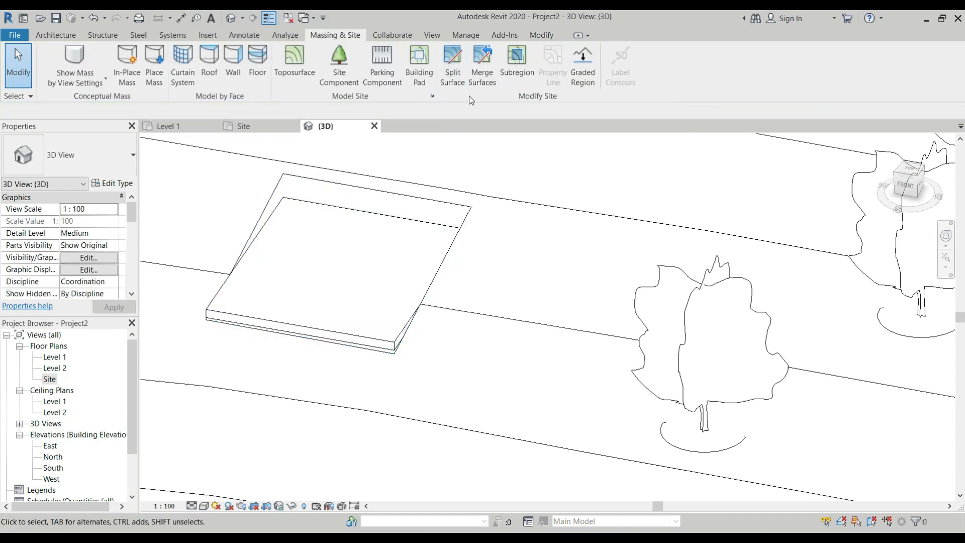
scroll(442, 155, "down", 5)
middle_click_drag(418, 222, 455, 347, "shift")
scroll(186, 237, "down", 5)
scroll(387, 231, "up", 3)
scroll(327, 237, "down", 2)
scroll(385, 221, "up", 5)
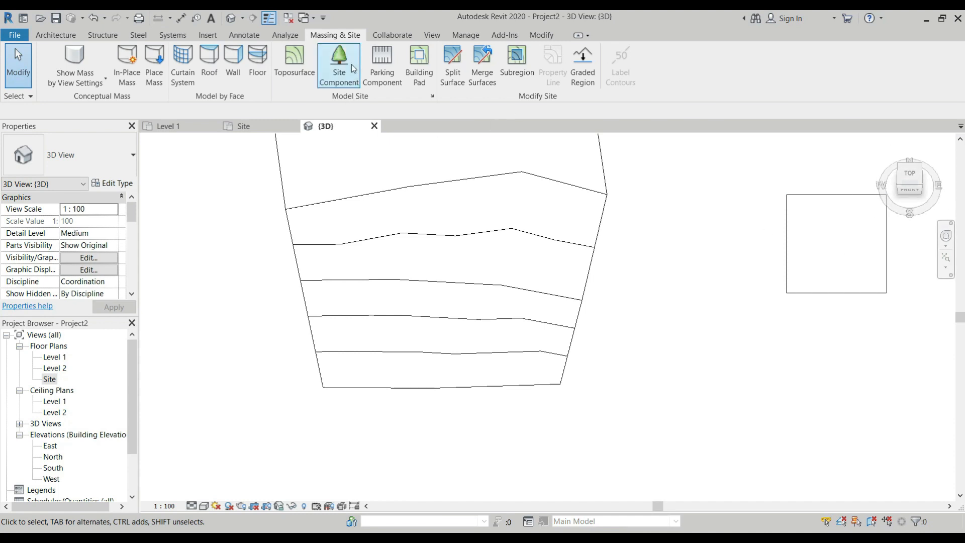
scroll(530, 341, "down", 2)
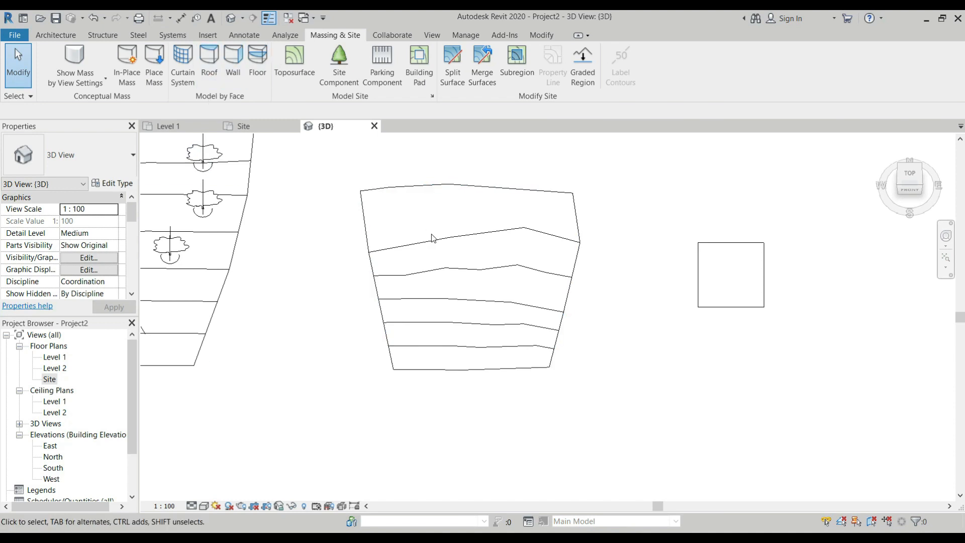
In the Site plan, draw two horizontal Thin Lines detail lines across the southern half of the second toposurface
left_click(251, 36)
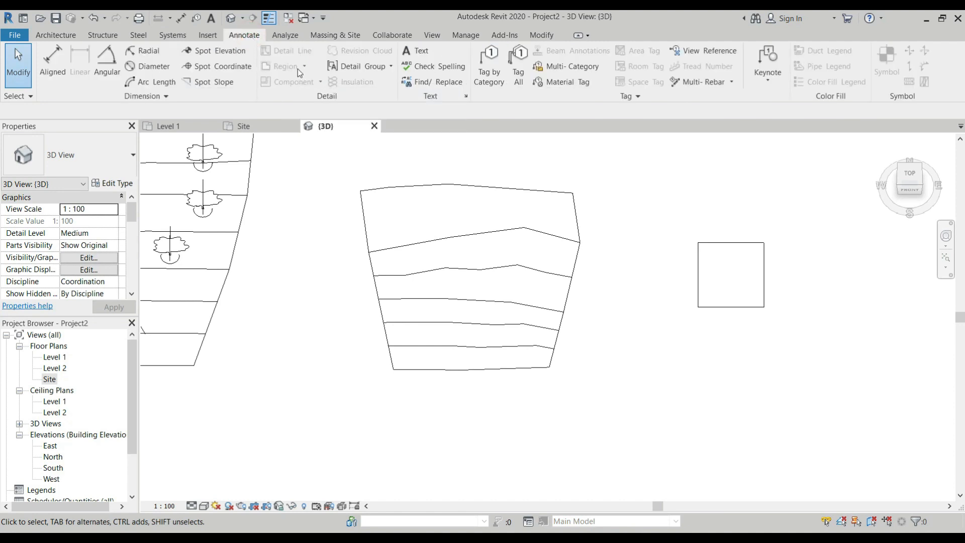
left_click(466, 211)
left_click(243, 126)
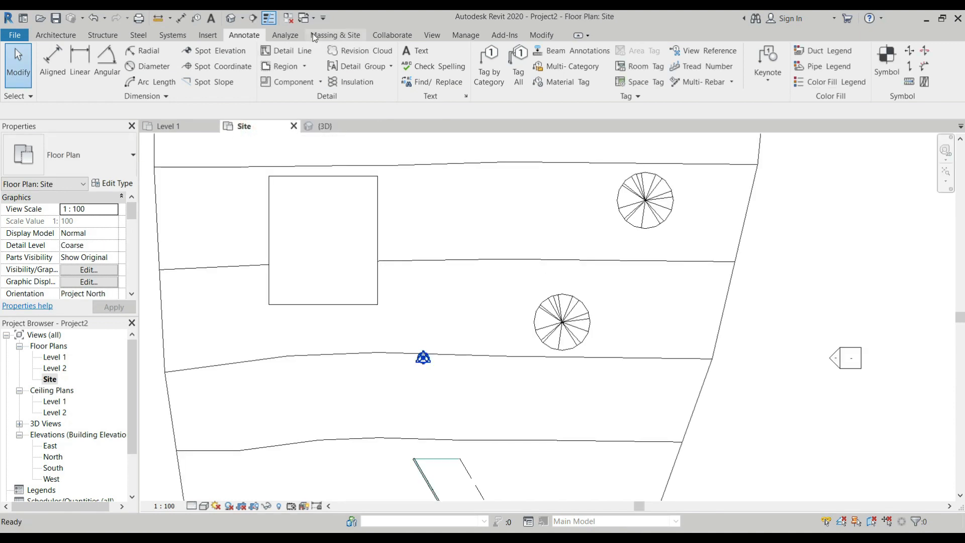
scroll(359, 234, "down", 5)
scroll(653, 280, "up", 2)
scroll(578, 237, "up", 1)
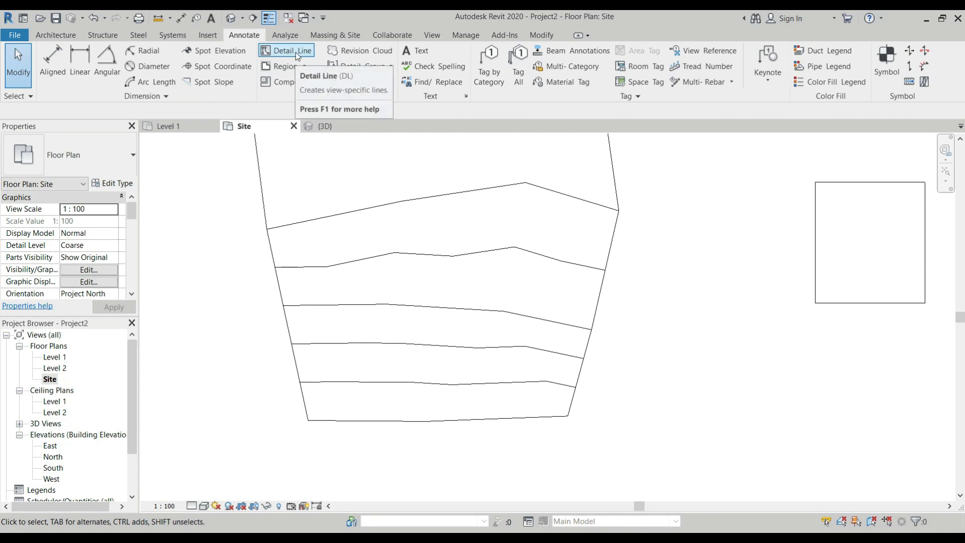
left_click(296, 52)
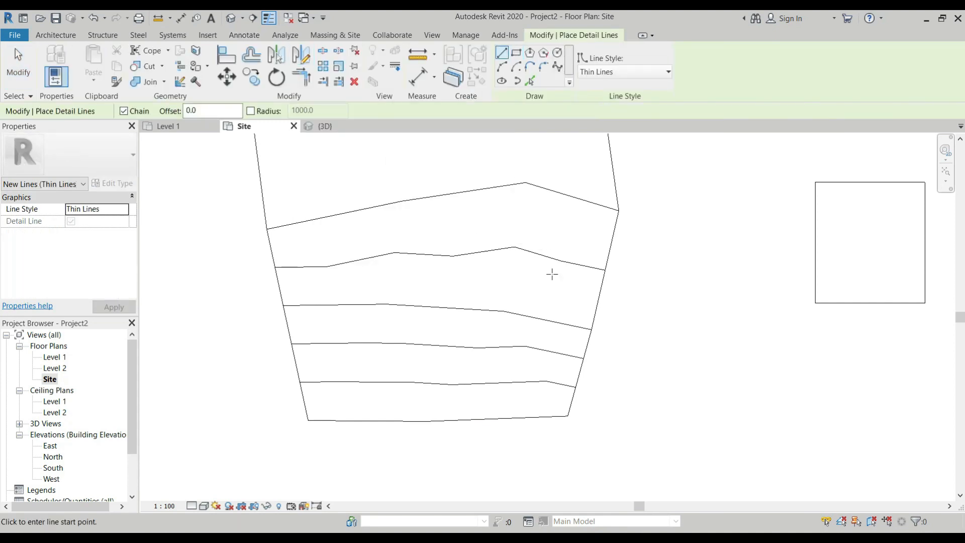
scroll(612, 323, "down", 1)
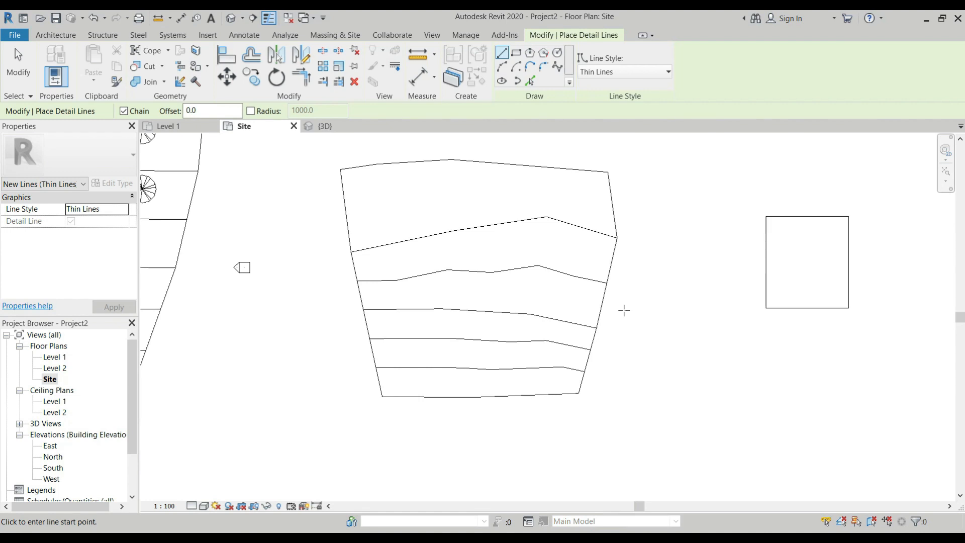
left_click(624, 311)
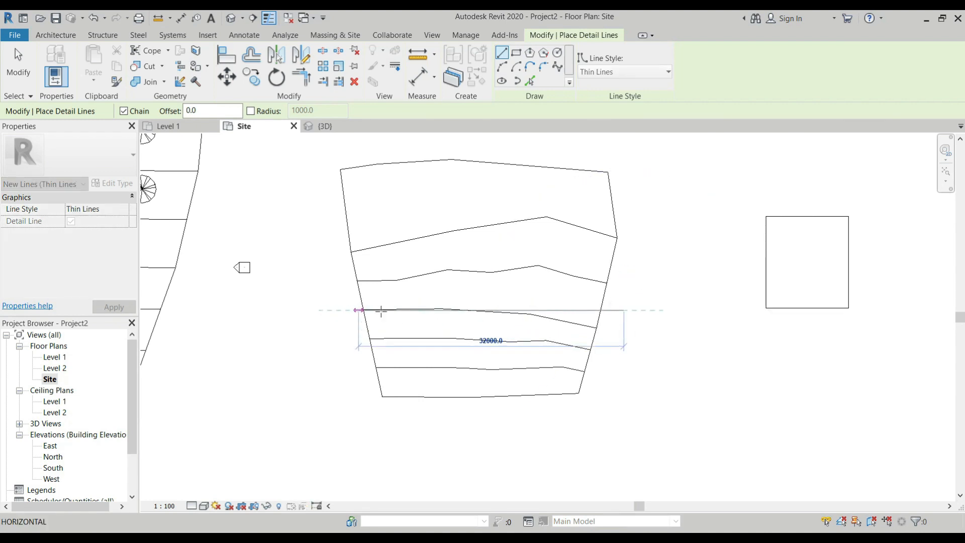
left_click(342, 310)
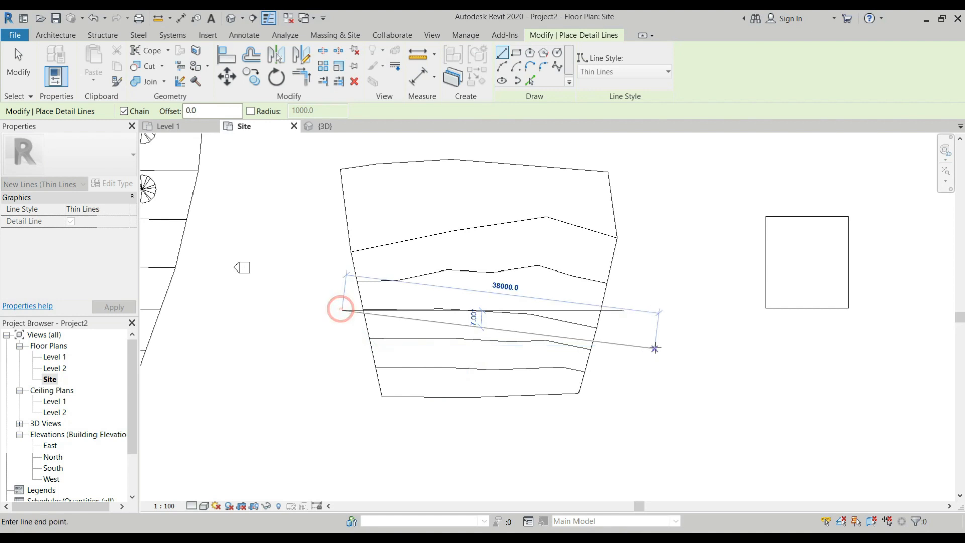
key("Escape")
left_click(624, 360)
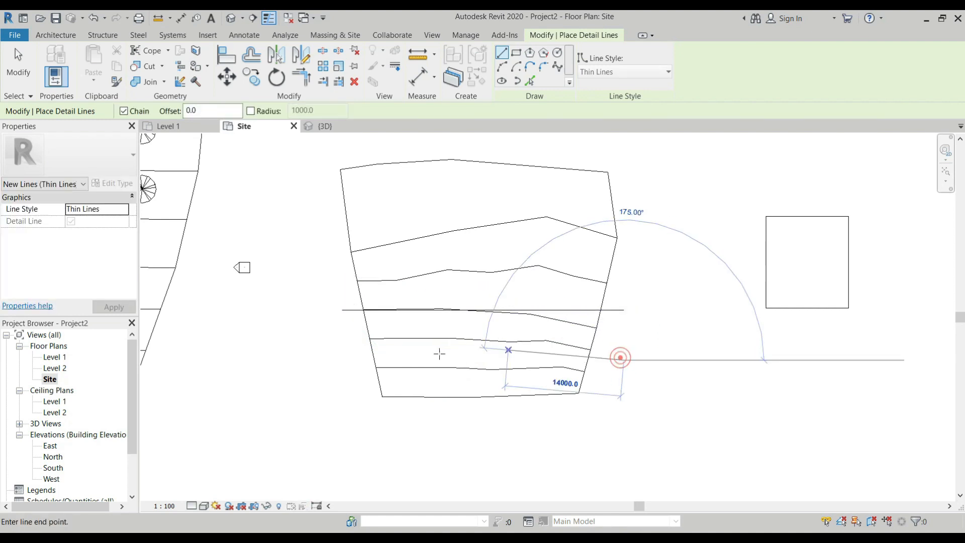
left_click(351, 360)
key("Escape")
Draw two vertical detail lines 6000 apart through the western half of the second toposurface, the eastern one about 28000 long
left_click(409, 146)
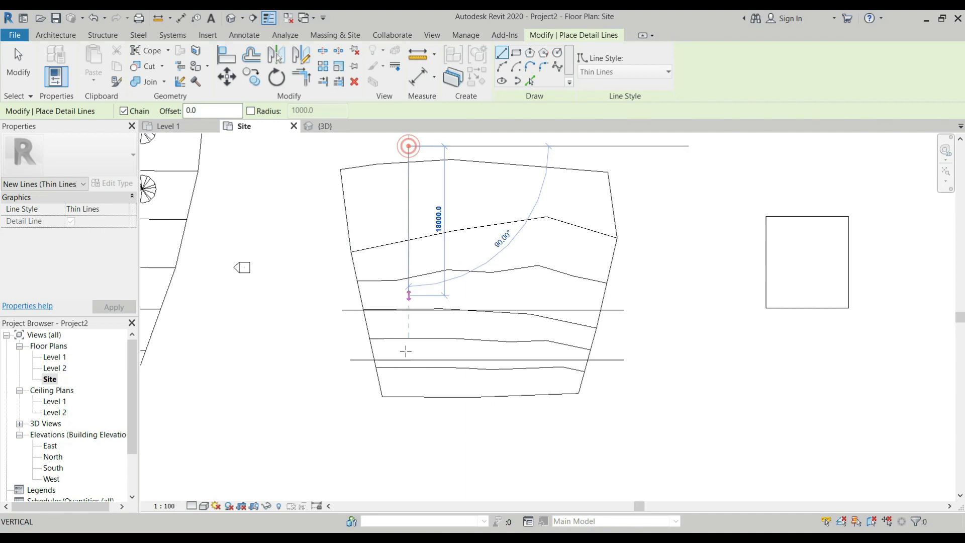
left_click(408, 369)
key("Escape")
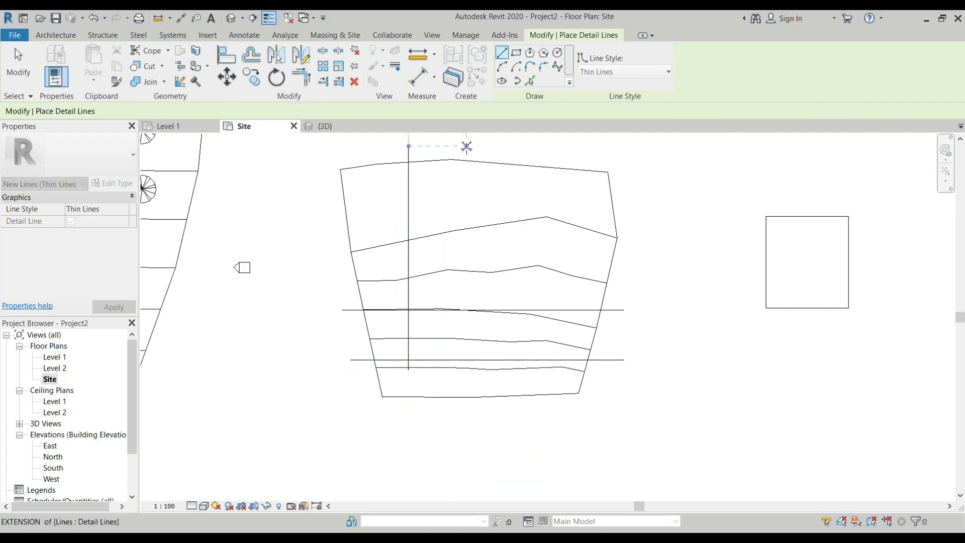
left_click(459, 146)
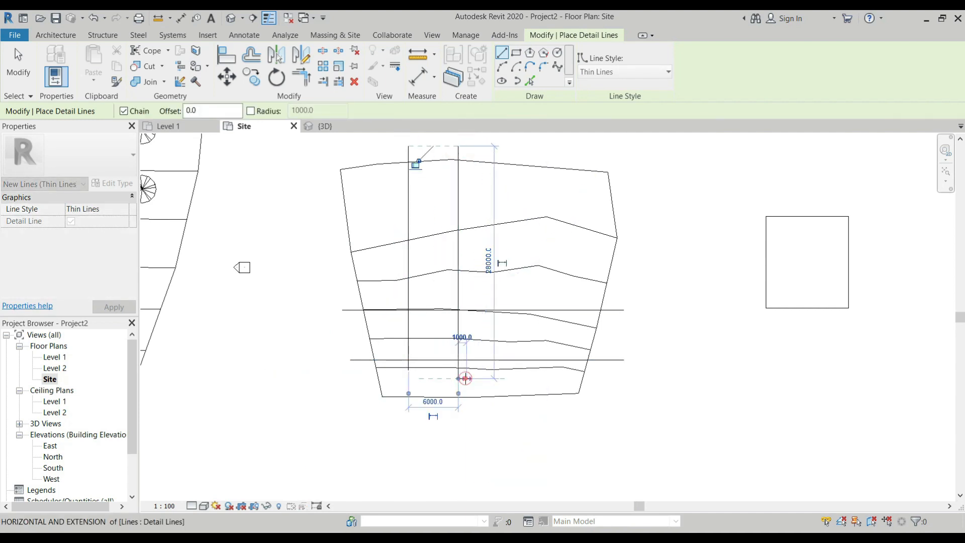
left_click(466, 379)
key("Escape")
key("Escape")
scroll(453, 326, "up", 2)
scroll(488, 340, "down", 1)
middle_click_drag(487, 340, 463, 362)
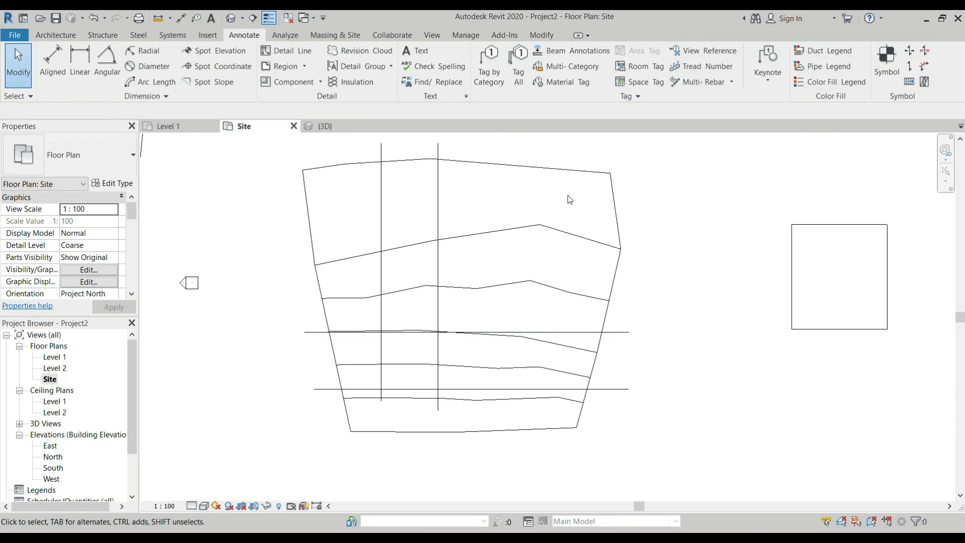
Trim the detail lines into two nested L-shaped corners, joining the northern line to the eastern one and the southern to the western
left_click(543, 35)
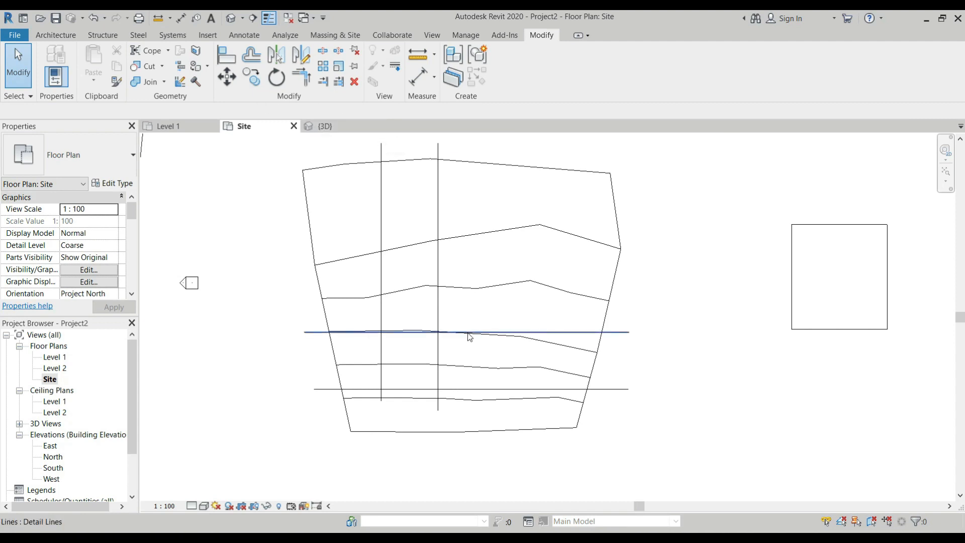
left_click(438, 317)
key("Escape")
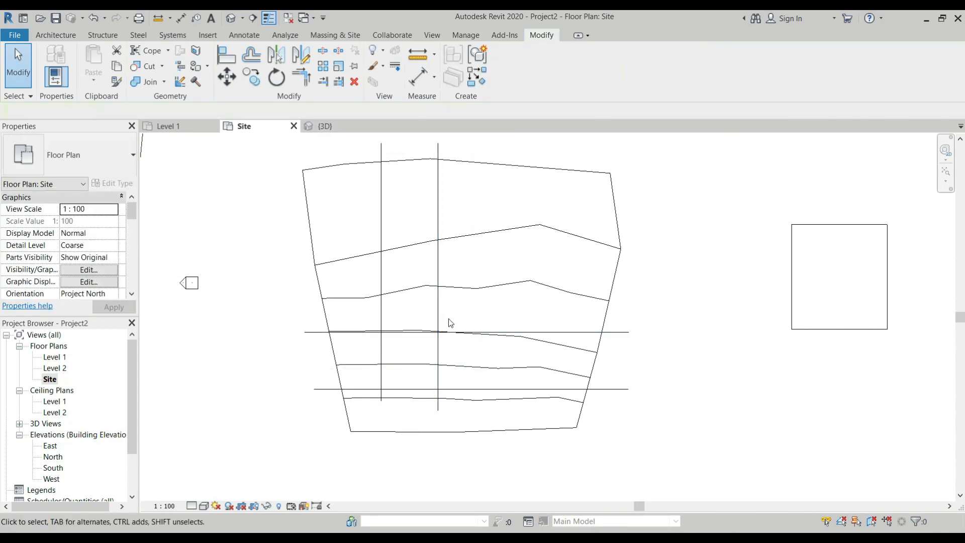
key("t")
key("r")
left_click(456, 332)
left_click(439, 314)
left_click(448, 389)
left_click(380, 353)
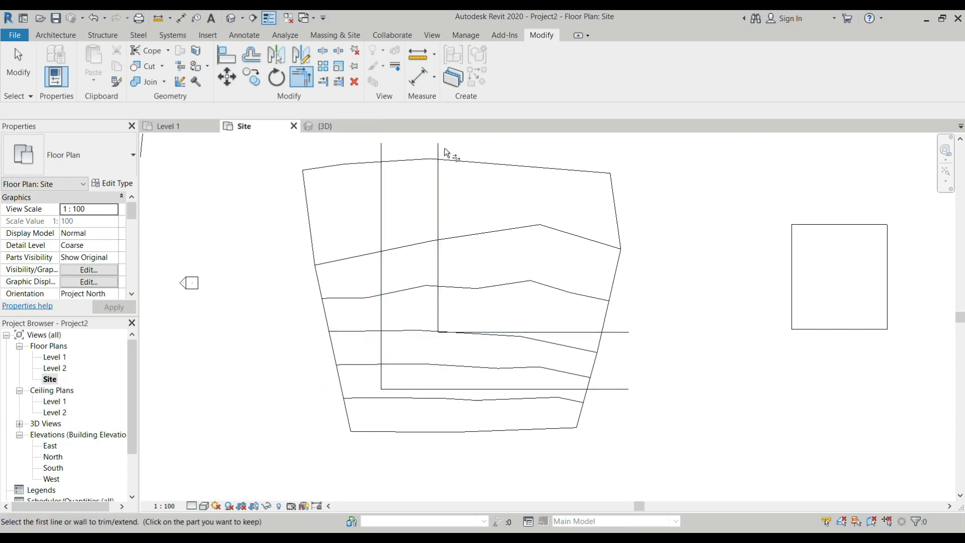
key("Escape")
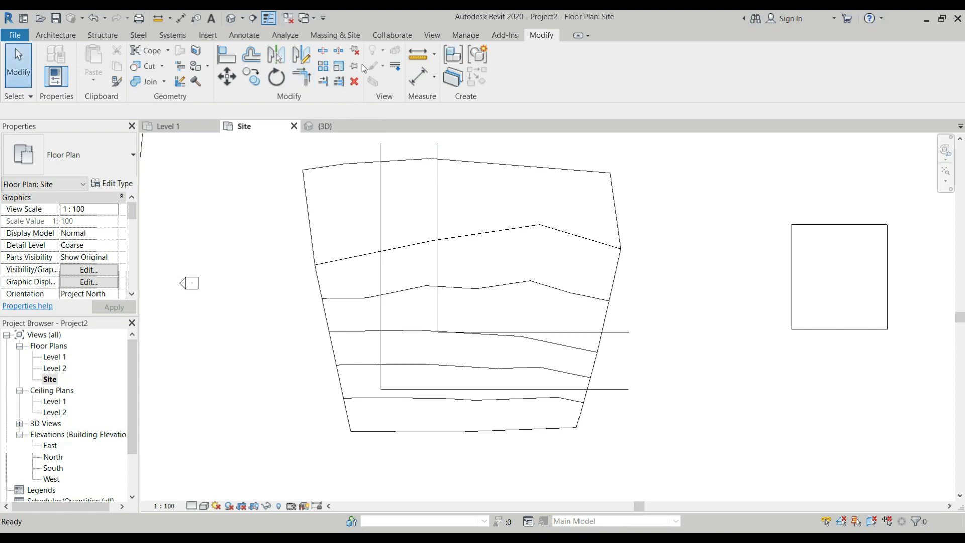
Start a Split Surface sketch on the second toposurface and pick the four detail lines as its split lines
left_click(322, 36)
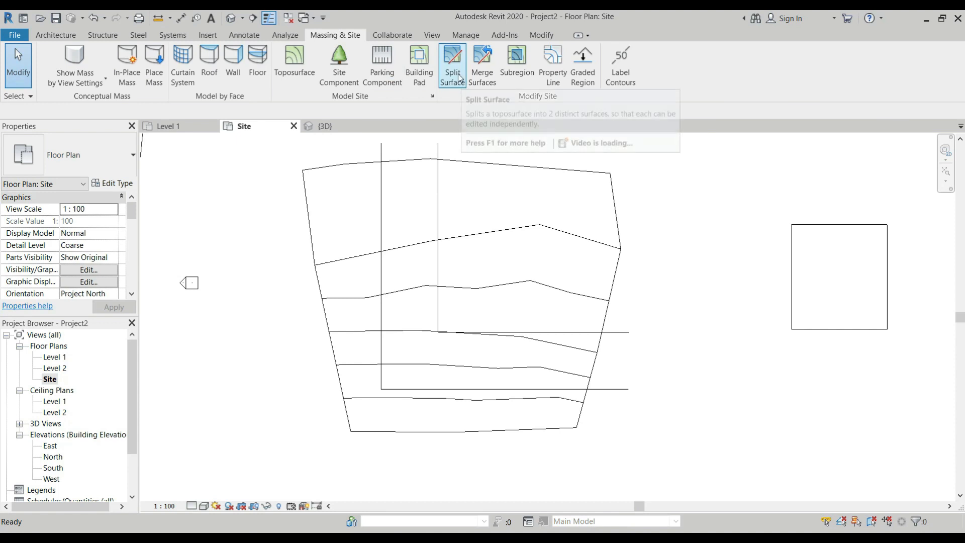
left_click(456, 88)
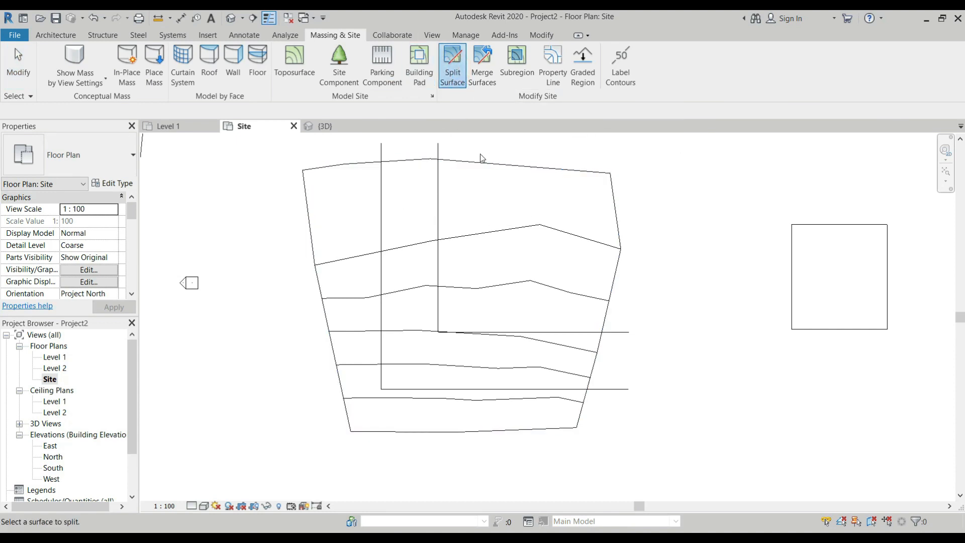
scroll(445, 209, "down", 4)
scroll(445, 210, "up", 2)
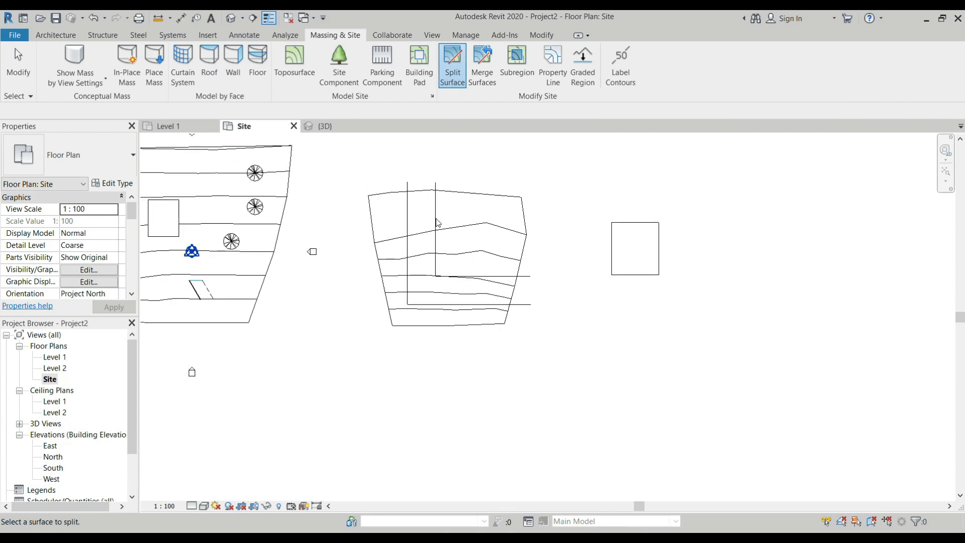
left_click(451, 194)
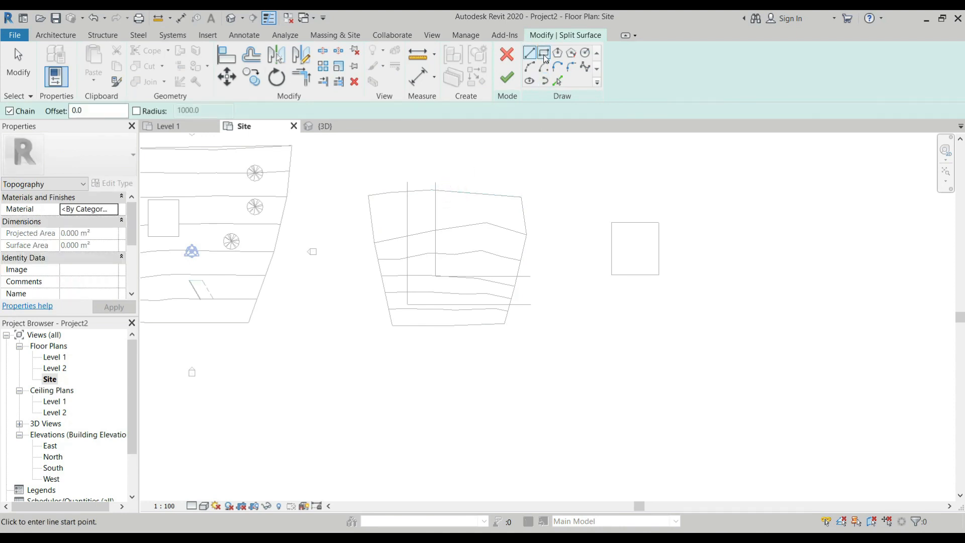
left_click(557, 81)
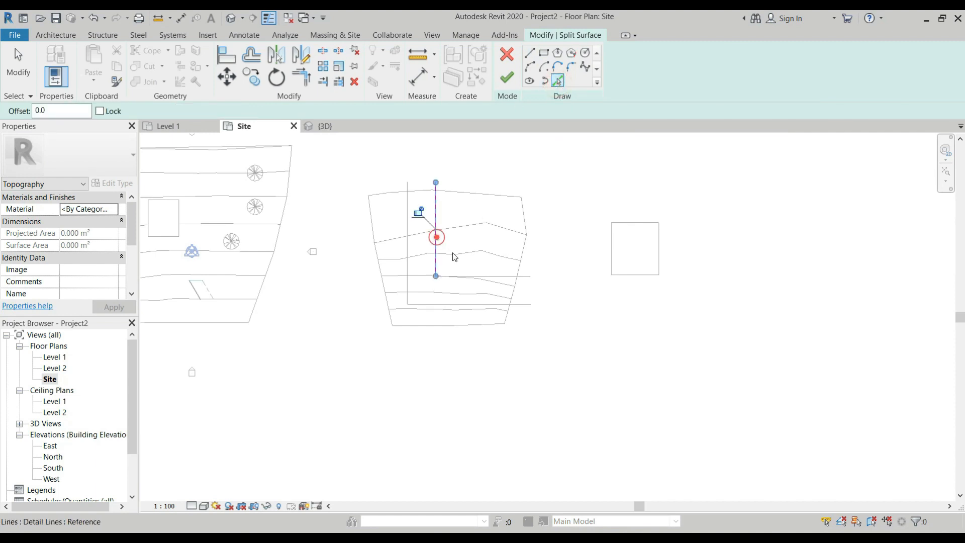
left_click(481, 277)
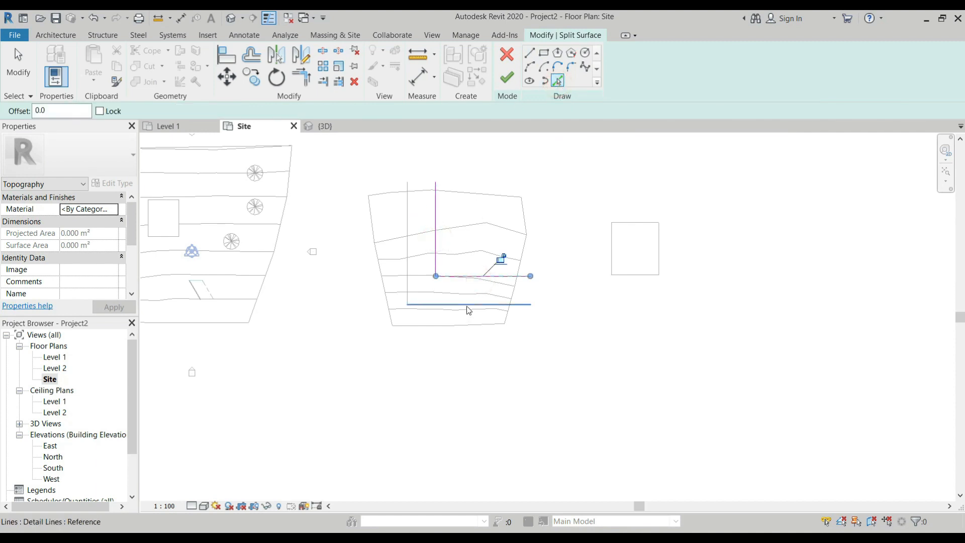
left_click(466, 305)
left_click(408, 257)
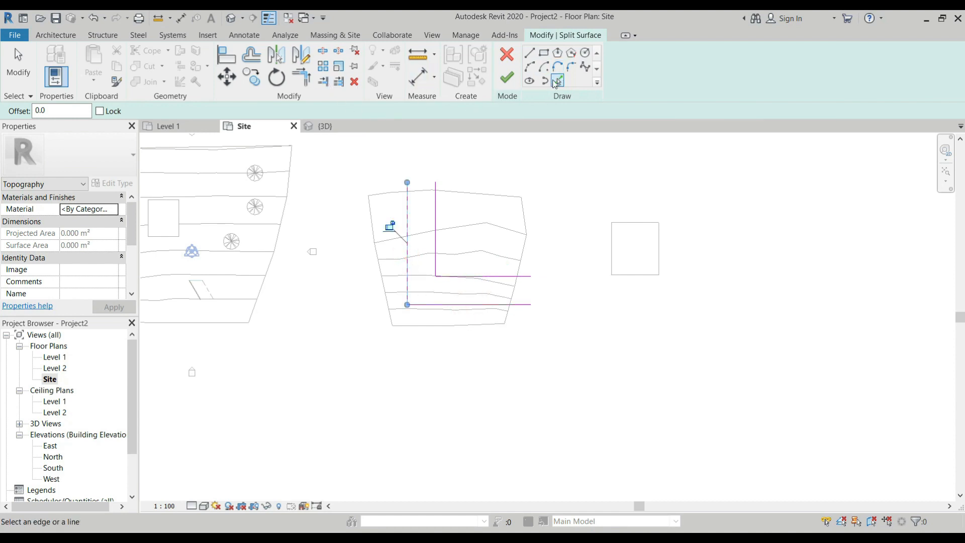
Sketch an arc of about 4271 radius across the inner corner of the split lines, connecting the vertical and horizontal lines
left_click(530, 66)
scroll(453, 257, "up", 5)
left_click(463, 268)
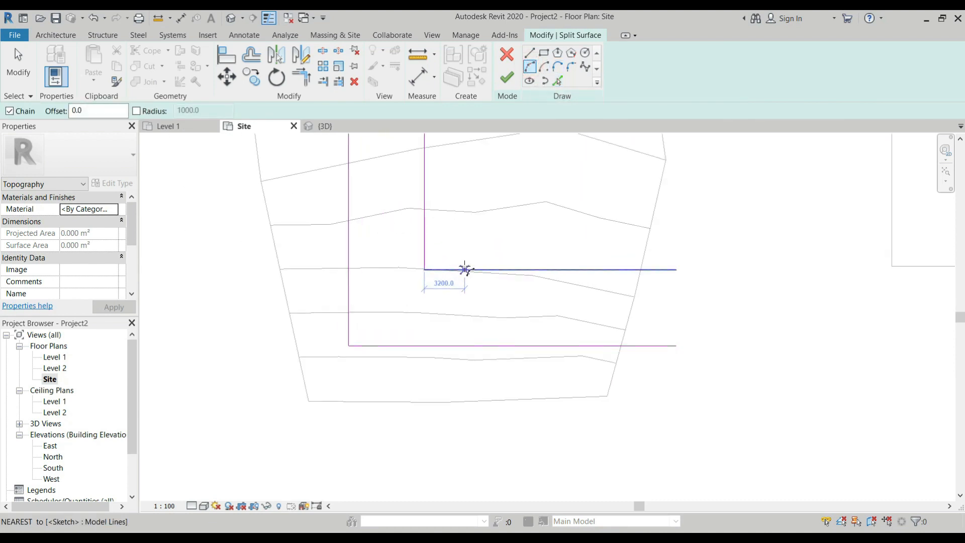
left_click(425, 222)
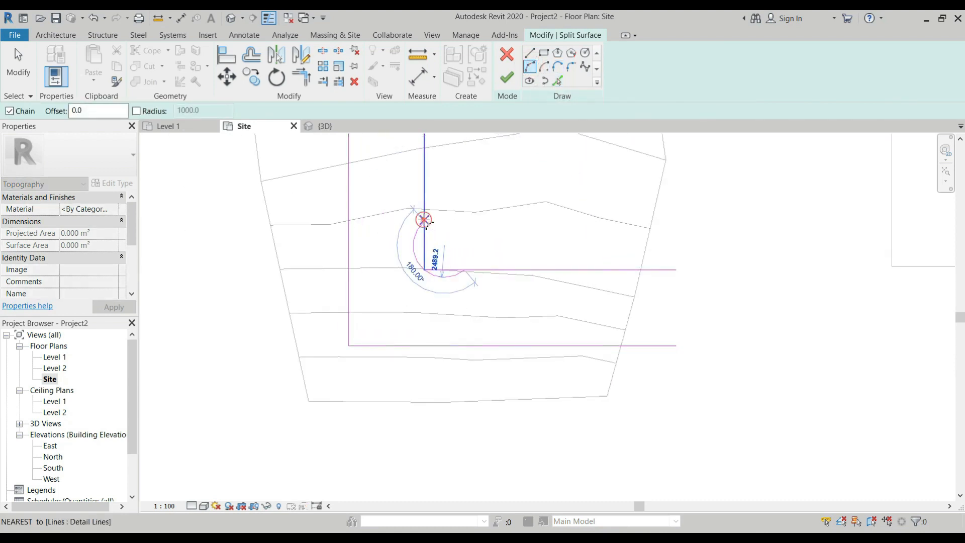
left_click(438, 252)
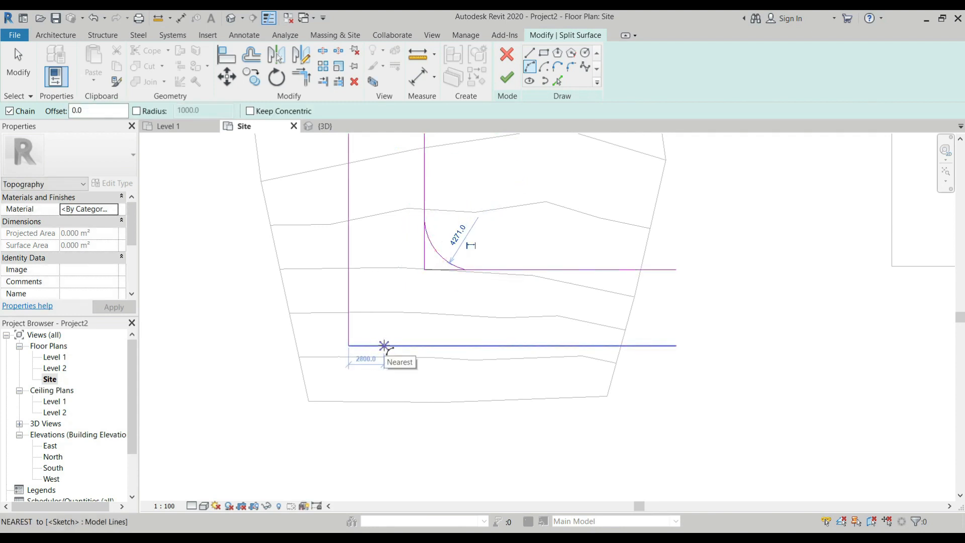
Sketch an arc of about 3190 radius across the outer corner of the split lines, connecting the horizontal line to the vertical one
left_click(383, 345)
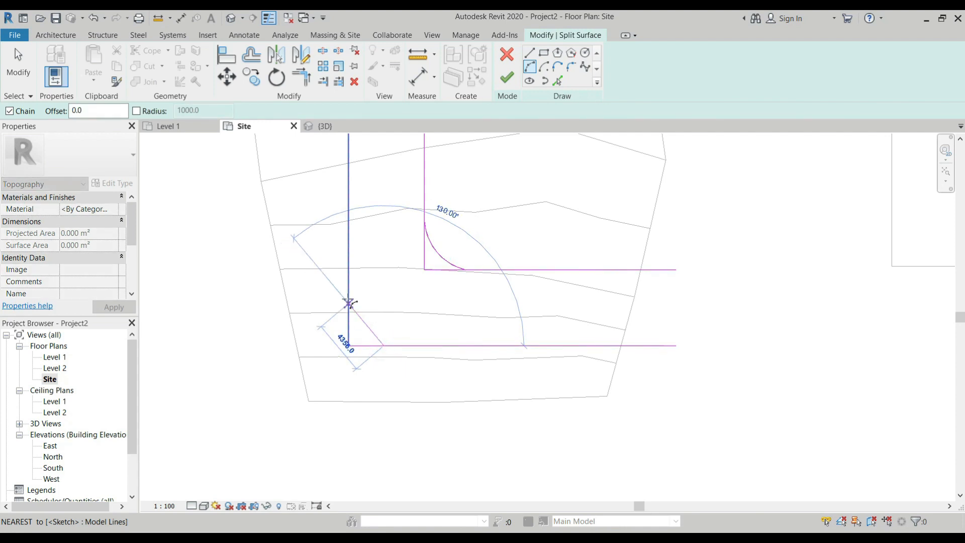
left_click(349, 303)
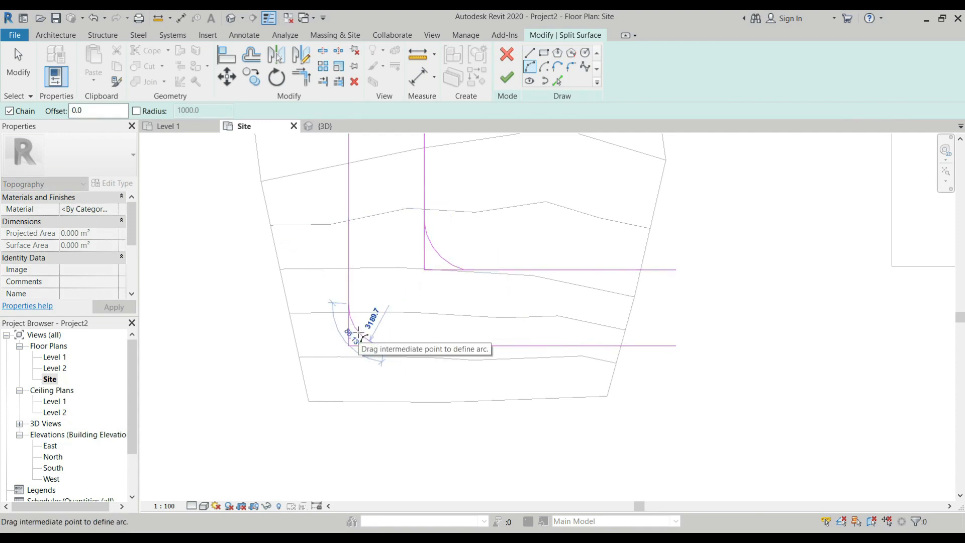
left_click(360, 332)
key("Escape")
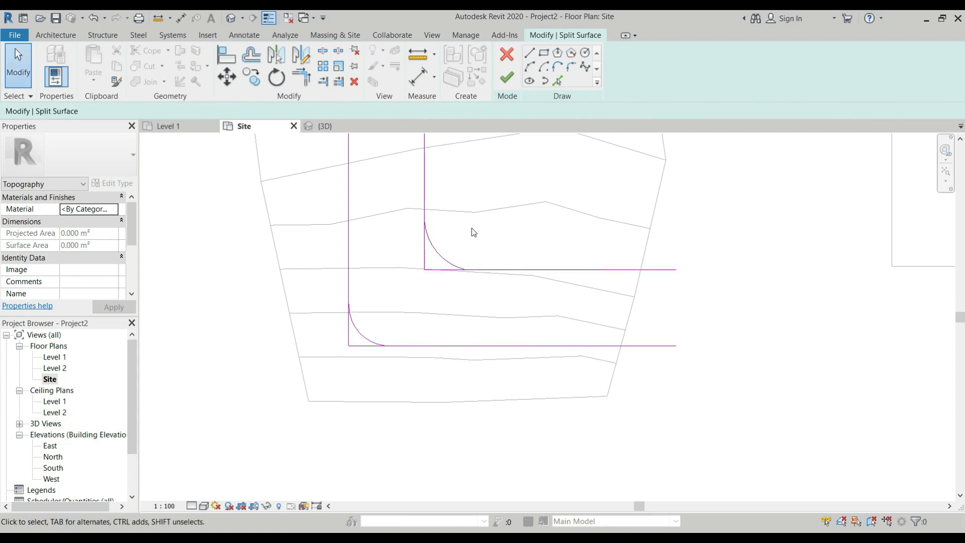
Trim the horizontal and vertical split lines back to the arcs at both the inner and outer corners
key("t")
key("r")
left_click(446, 261)
left_click(476, 270)
left_click(451, 262)
left_click(423, 199)
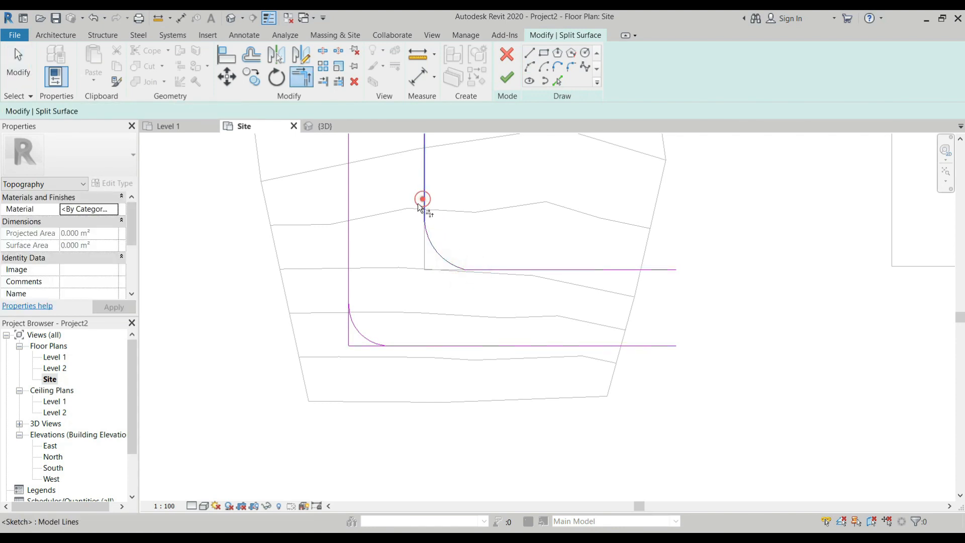
left_click(403, 345)
left_click(355, 328)
left_click(349, 280)
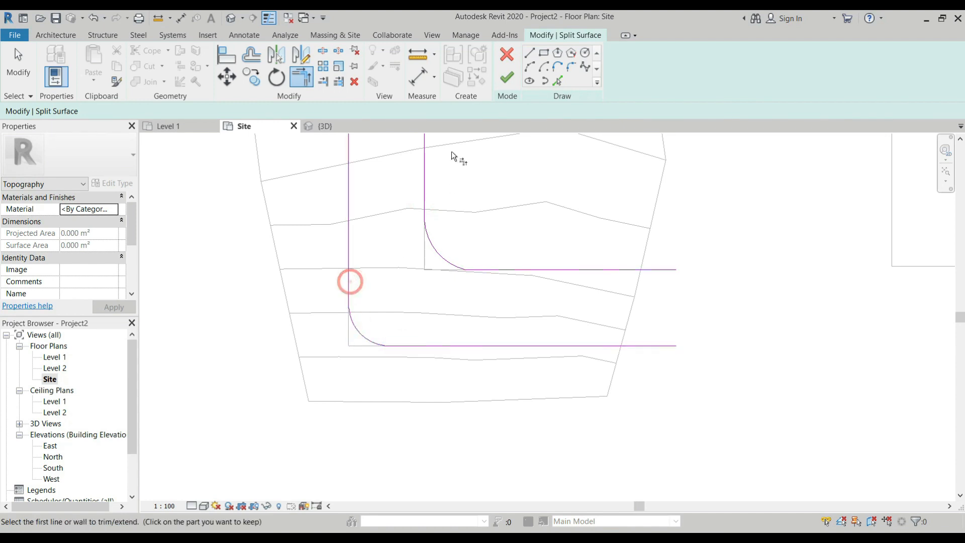
Finish the Split Surface sketch and select the northeastern piece of the second toposurface to check the split
left_click(507, 78)
scroll(567, 268, "down", 7)
scroll(518, 278, "up", 3)
key("Escape")
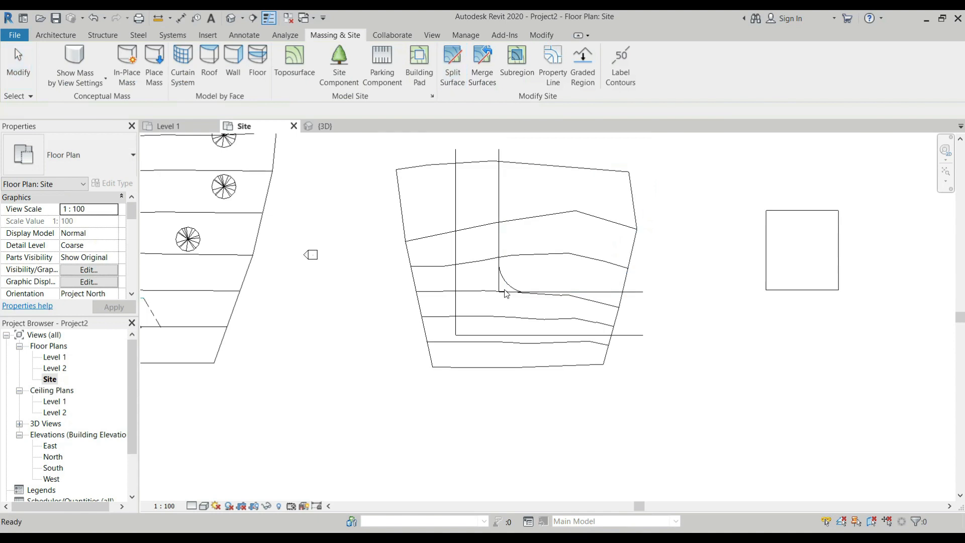
left_click(567, 171)
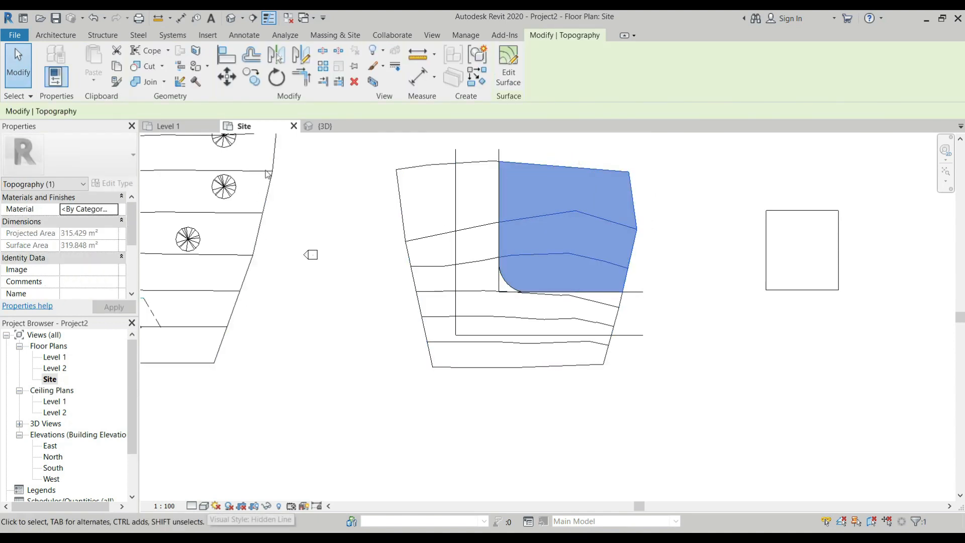
Open the 3D view, set its visual style to Shaded, and clear the surface selection
left_click(332, 127)
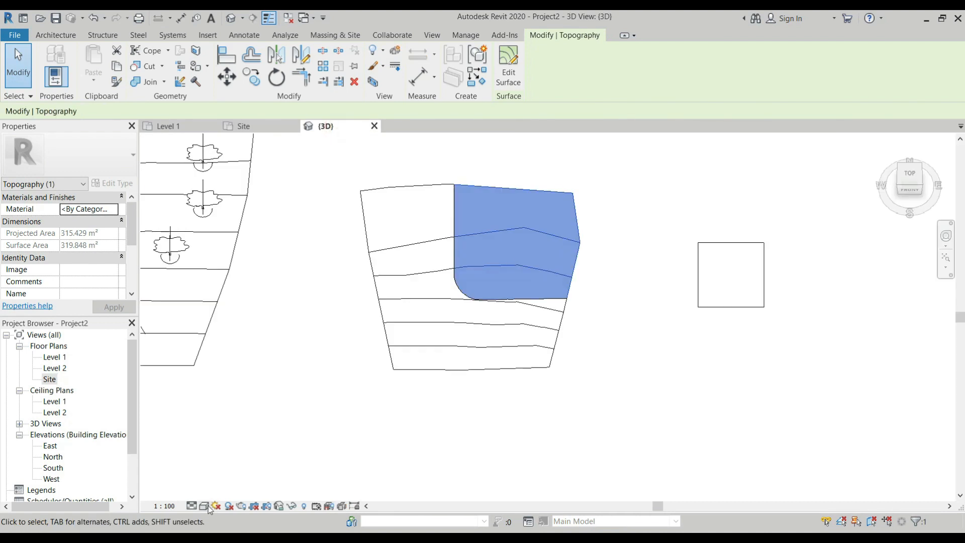
left_click(210, 508)
left_click(241, 456)
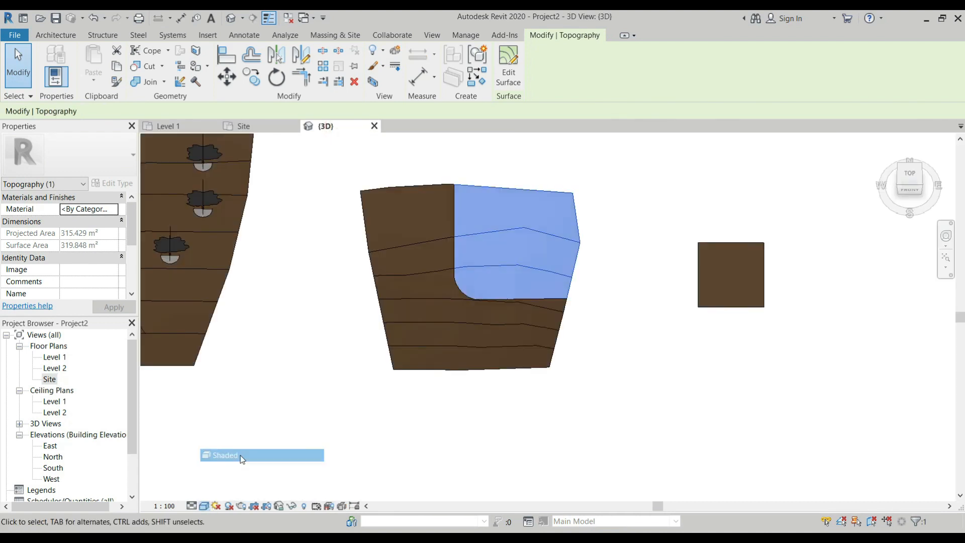
scroll(530, 310, "up", 1)
scroll(506, 285, "down", 1)
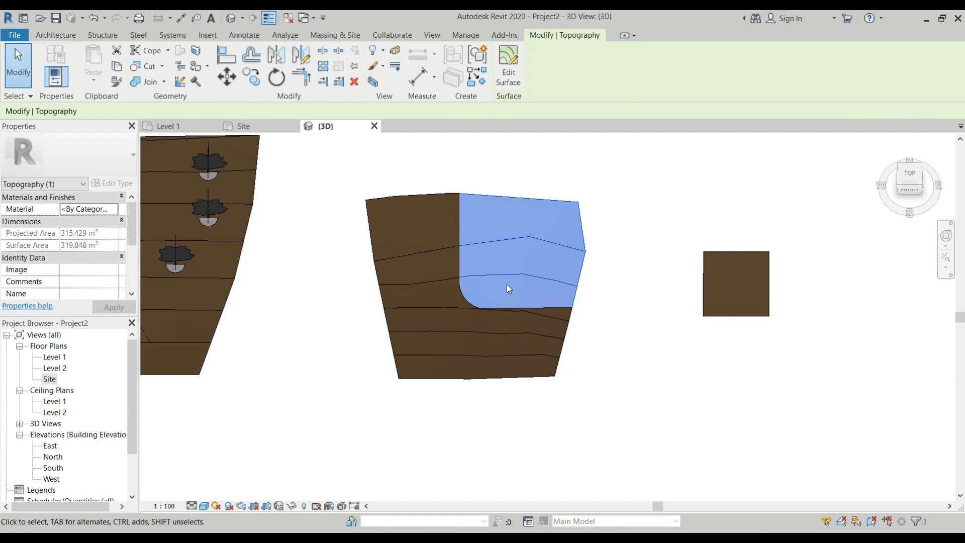
key("Escape")
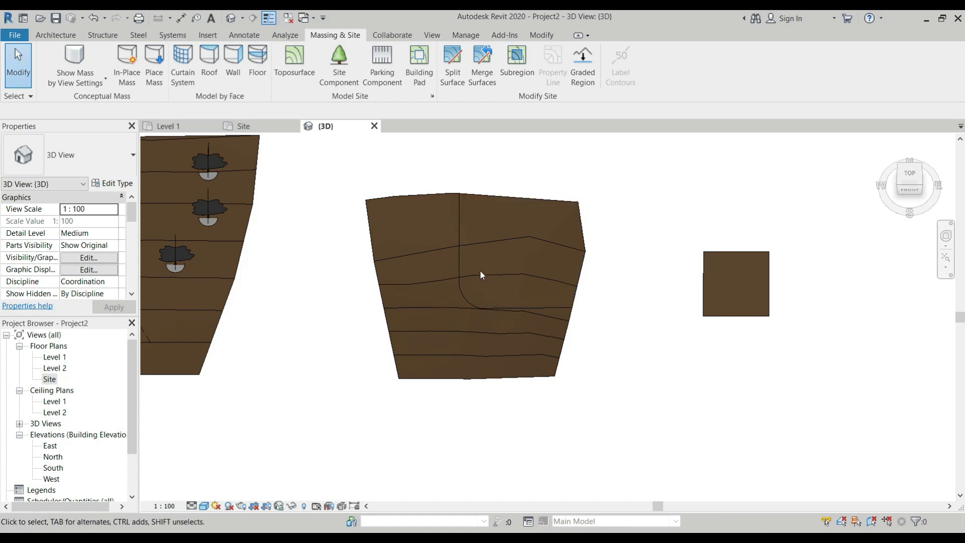
Back in the Site plan, start splitting the remaining southwestern surface piece, picking the outer L's horizontal and vertical detail lines
left_click(251, 126)
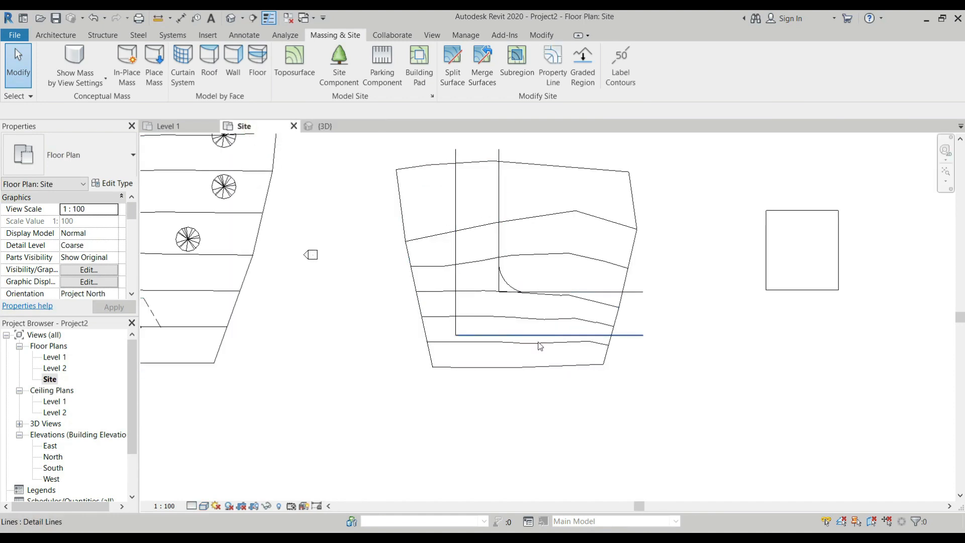
left_click(454, 72)
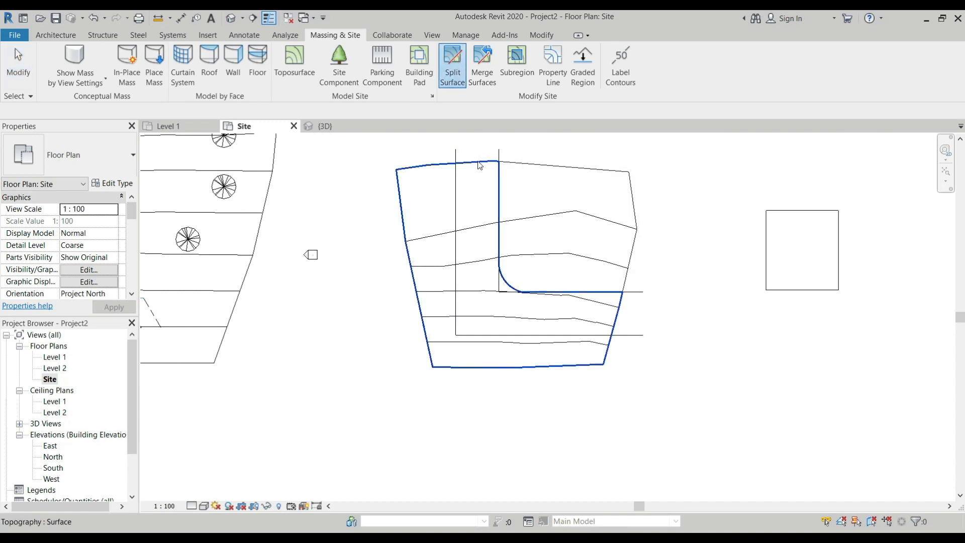
left_click(407, 169)
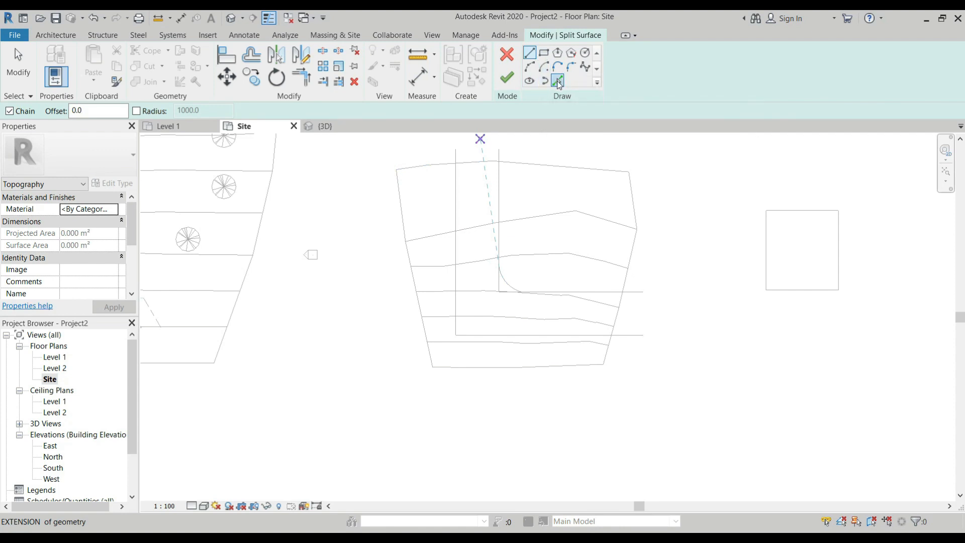
left_click(557, 81)
left_click(517, 336)
left_click(458, 288)
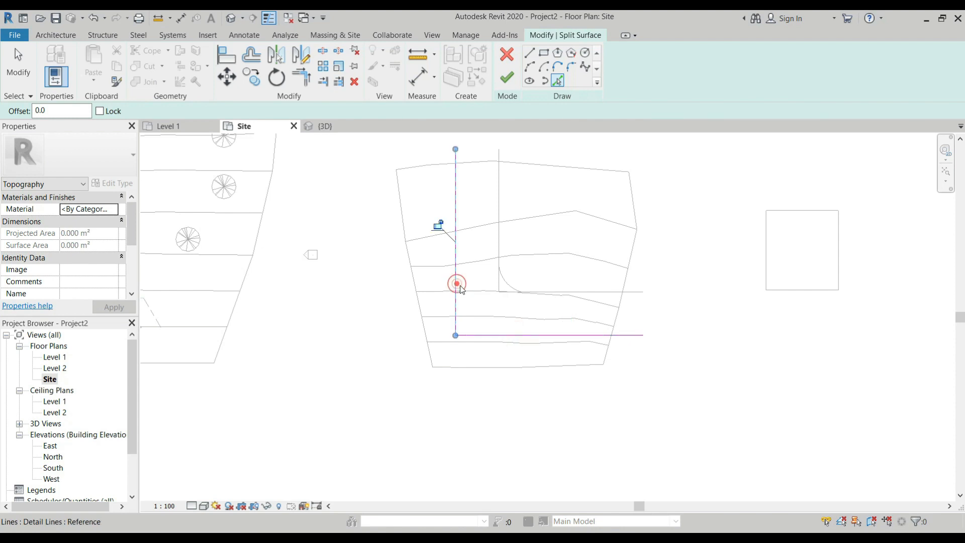
Sketch an arc of 3600 radius across the outer L's corner and trim both split lines back to it
left_click(529, 67)
scroll(457, 337, "up", 4)
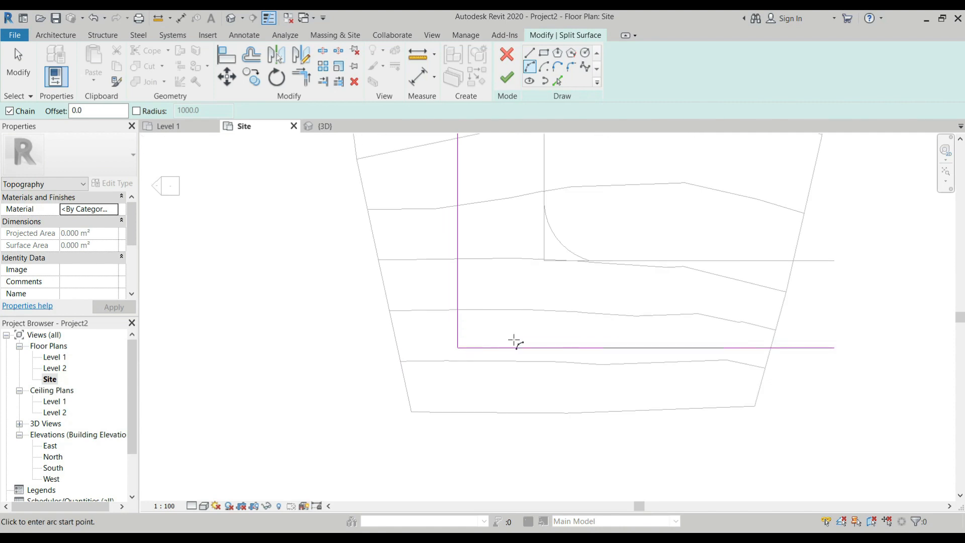
left_click(512, 347)
left_click(458, 295)
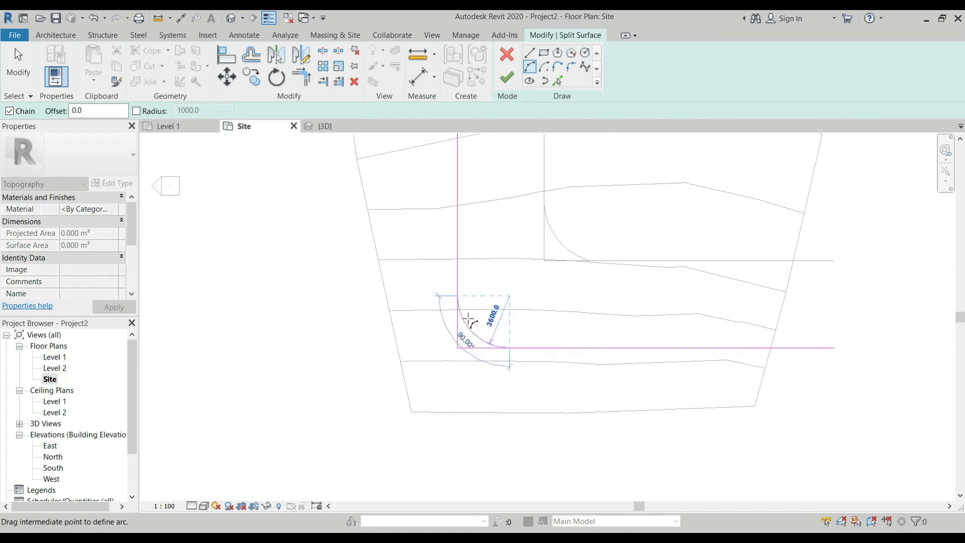
left_click(470, 326)
key("Escape")
key("Escape")
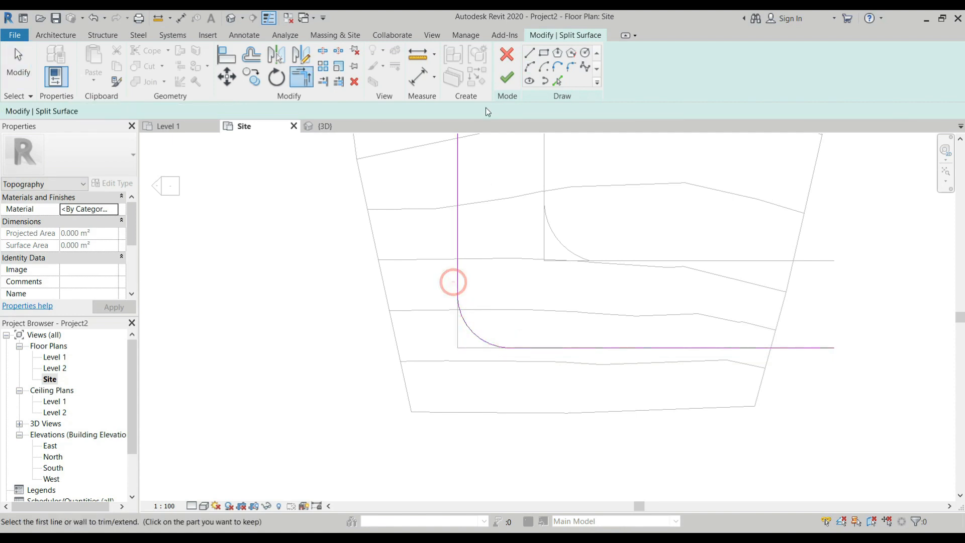
Finish the second Split Surface sketch to separate the L-shaped strip from the southwestern piece
left_click(507, 77)
scroll(487, 361, "down", 2)
key("Escape")
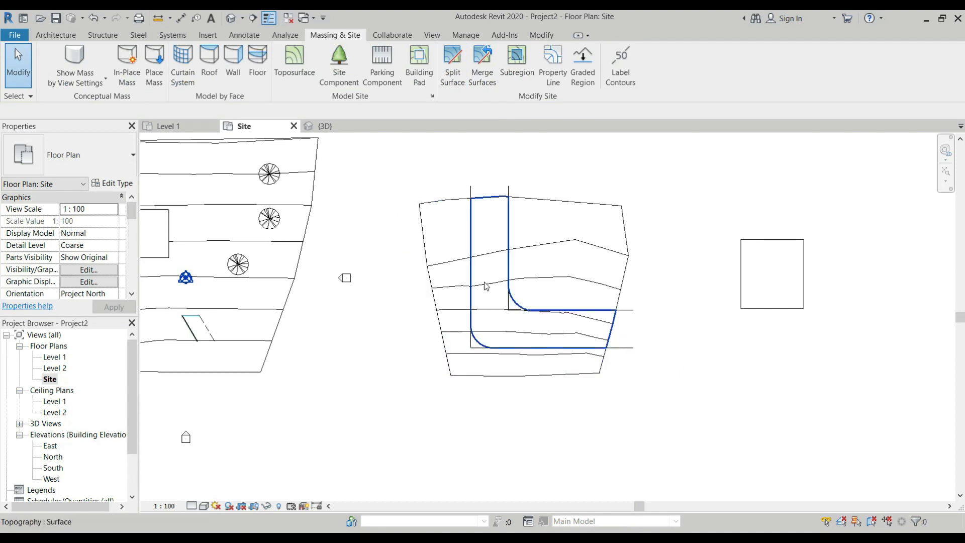
Delete the four guide detail lines of the inner and outer L corners on the second toposurface
scroll(509, 312, "up", 2)
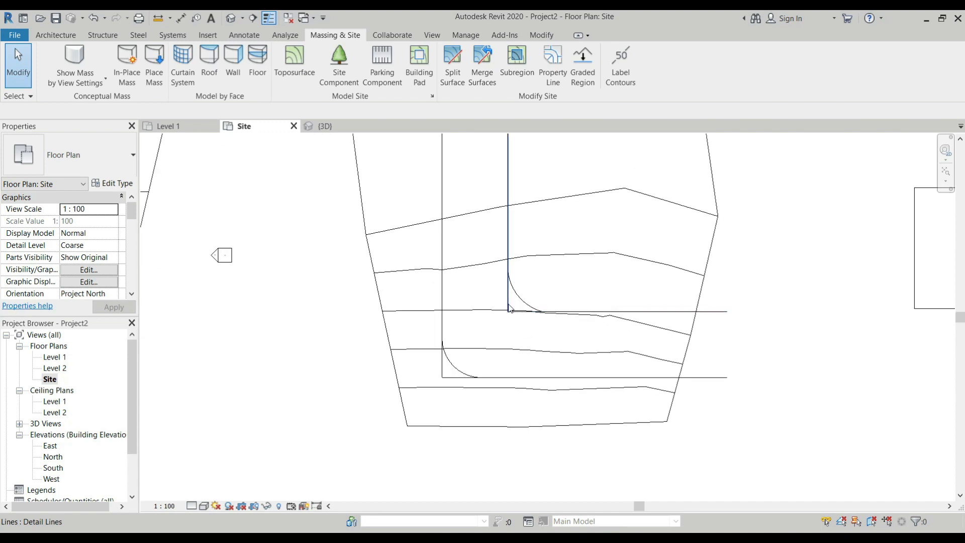
left_click(509, 308)
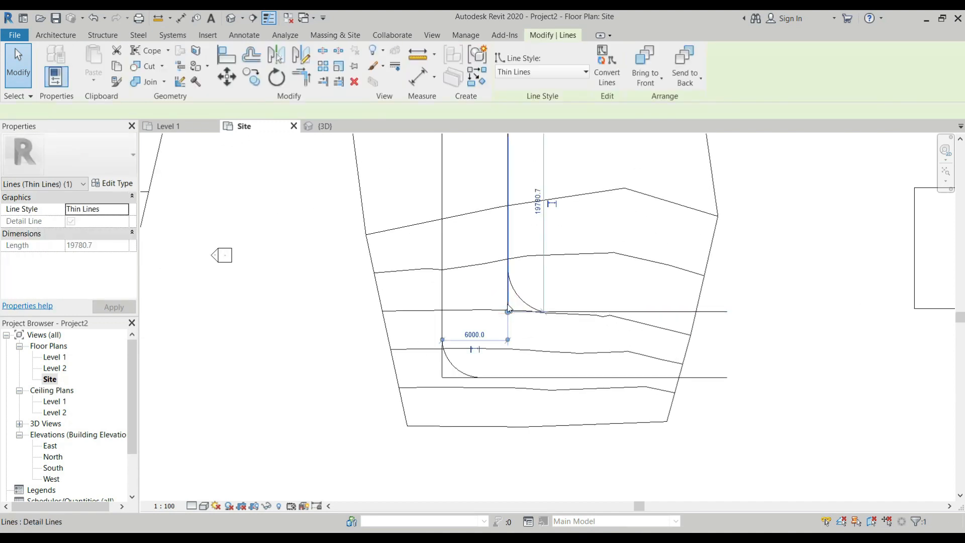
left_click(518, 311)
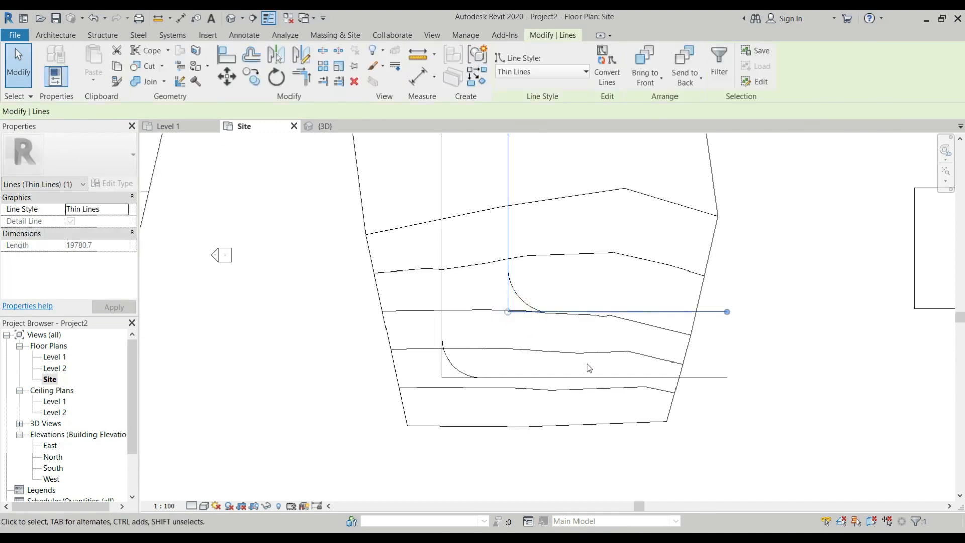
key("Delete")
left_click(442, 367)
left_click(451, 378)
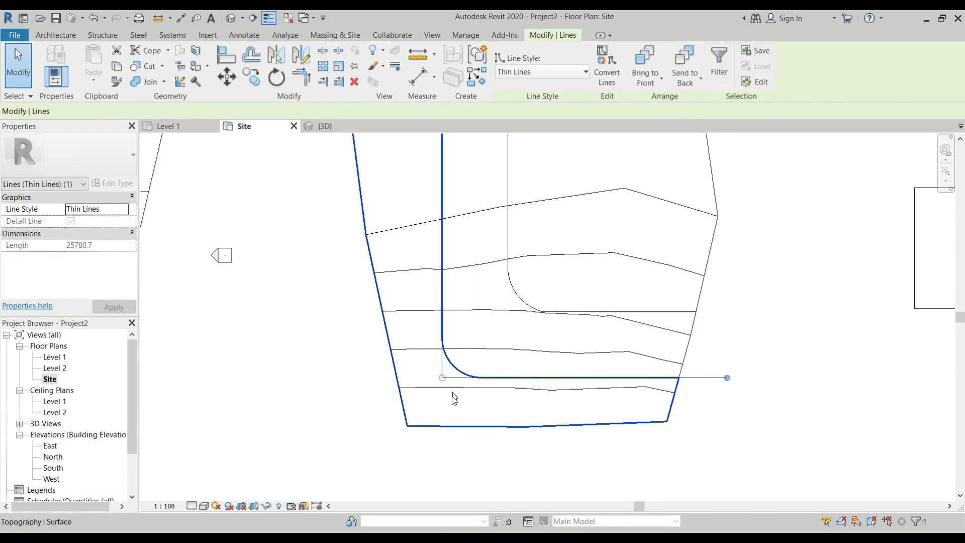
left_click(441, 369)
left_click_drag(442, 370, 443, 378)
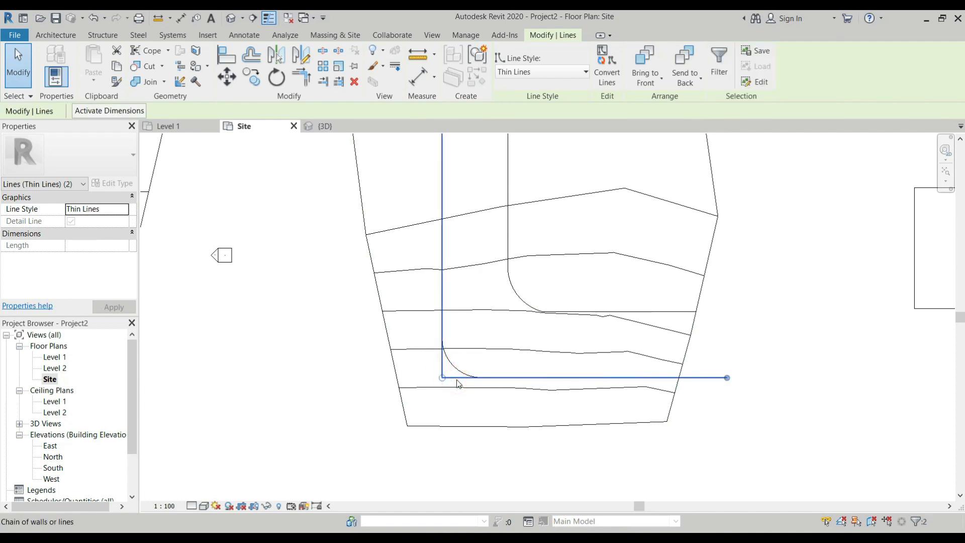
key("Escape")
scroll(445, 393, "down", 3)
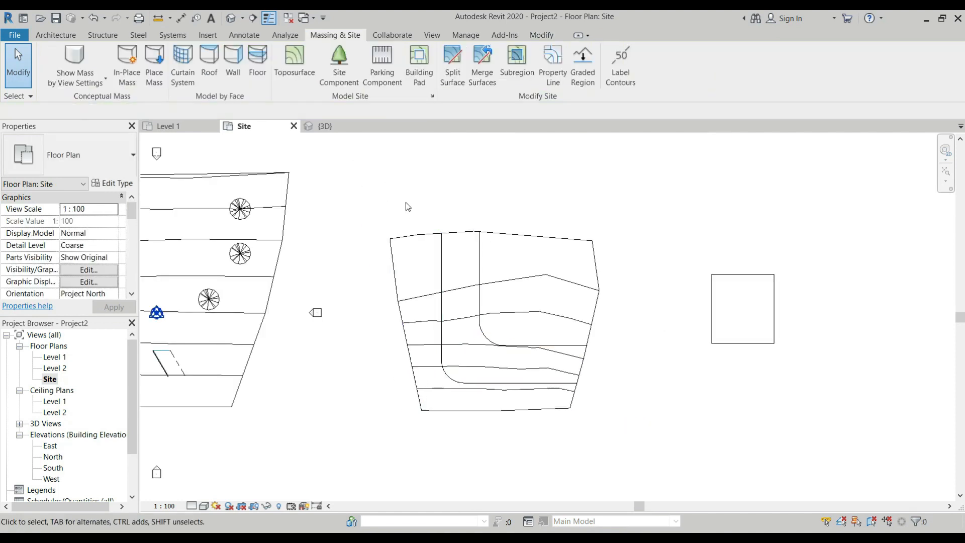
Open the 3D view and orbit it to an angled close-up of the split toposurface
left_click(330, 128)
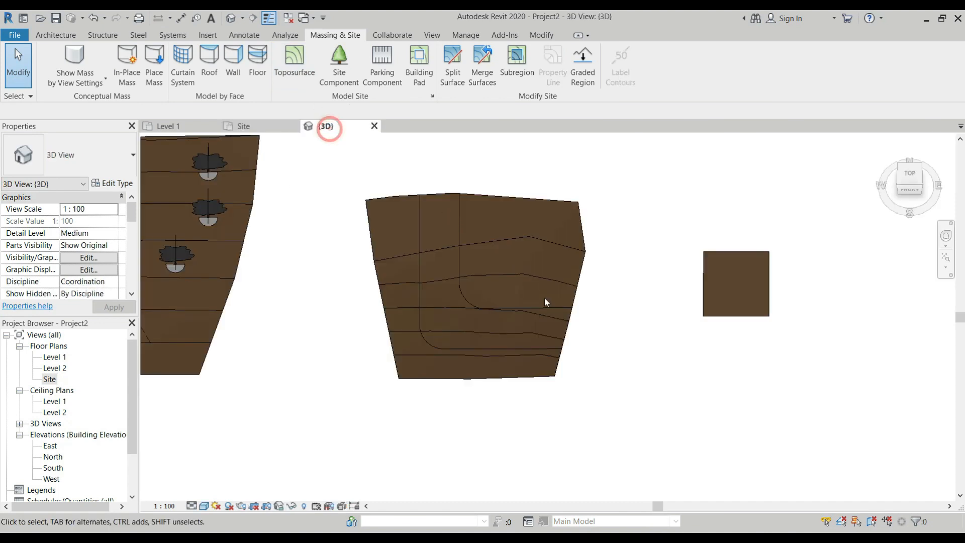
mouse_move(558, 337)
middle_mouse_down("shift")
mouse_move(552, 353)
mouse_move(453, 275)
mouse_move(453, 181)
middle_mouse_up("shift")
scroll(258, 439, "up", 2)
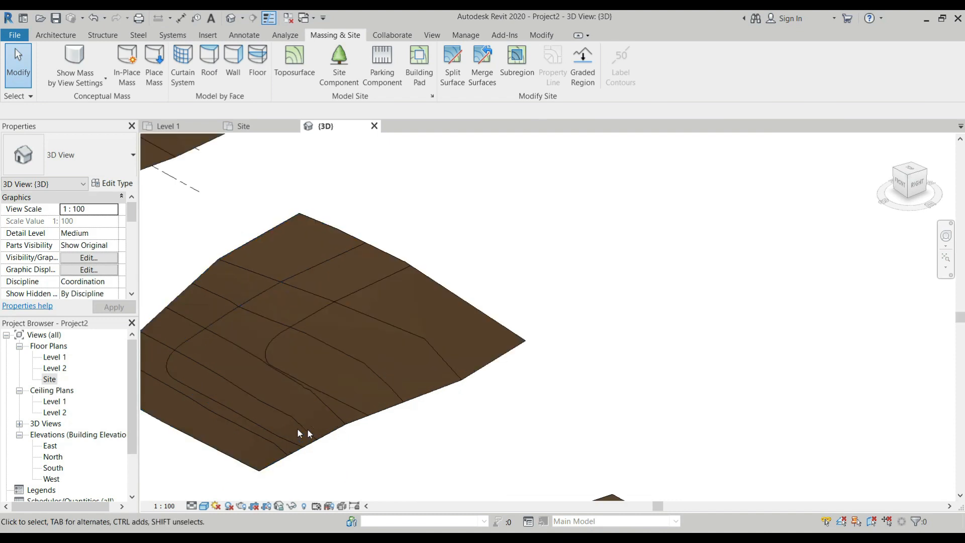
Search the materials for "asphalt", assign Asphalt, Pavement to the L-shaped surface strip, and clear the selection
left_click(323, 436)
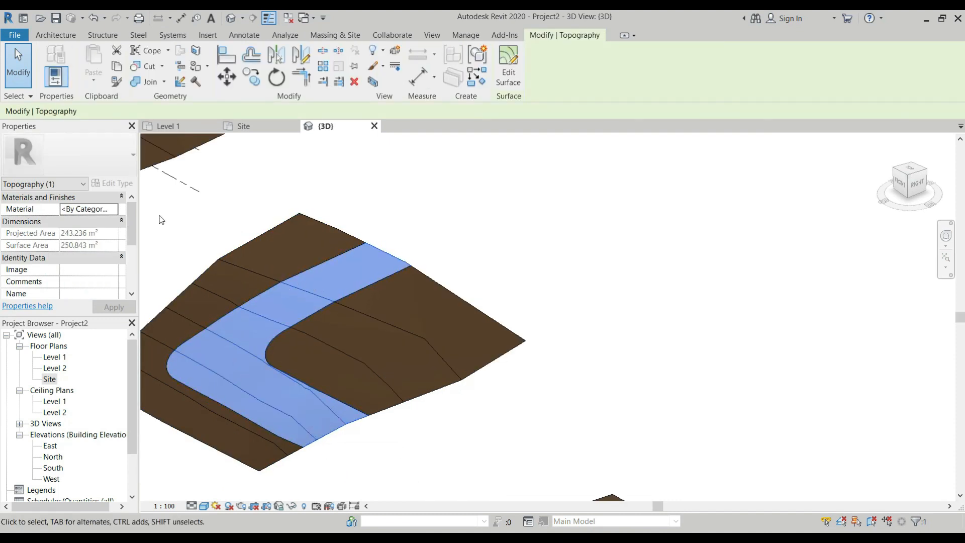
left_click(110, 209)
left_click(114, 209)
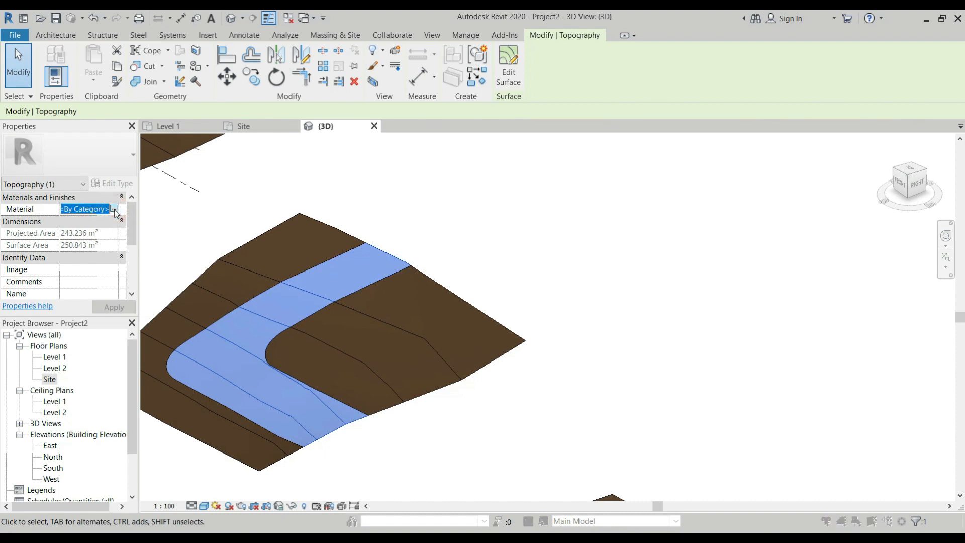
left_click(278, 81)
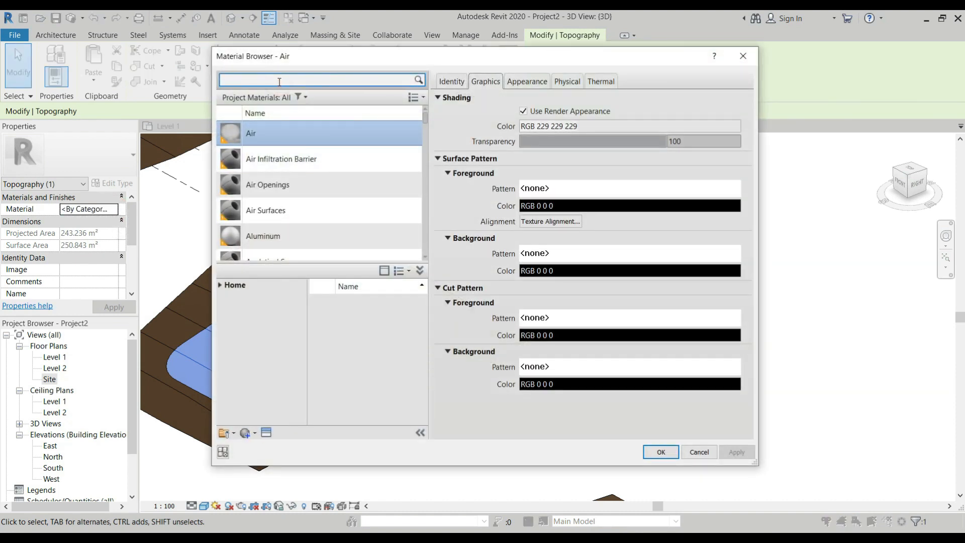
type("as")
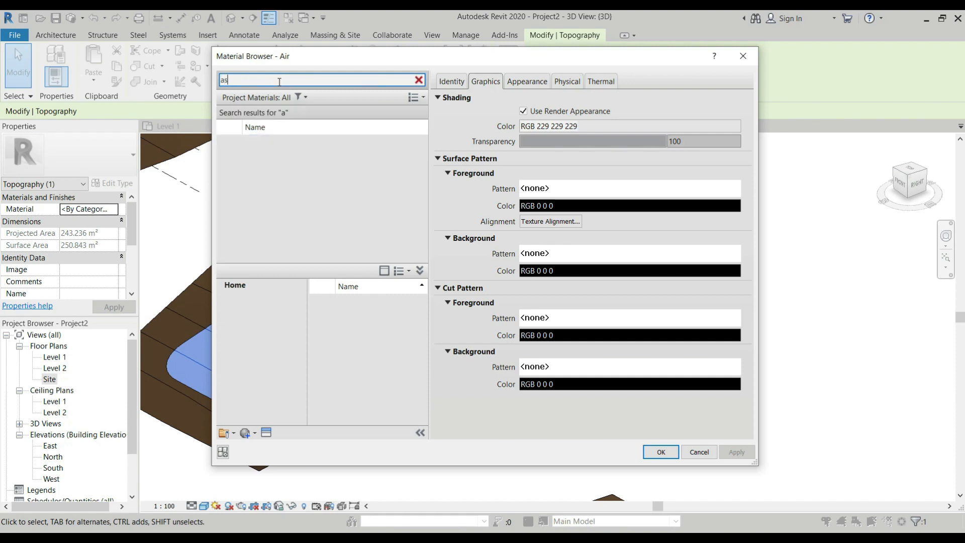
type("halt")
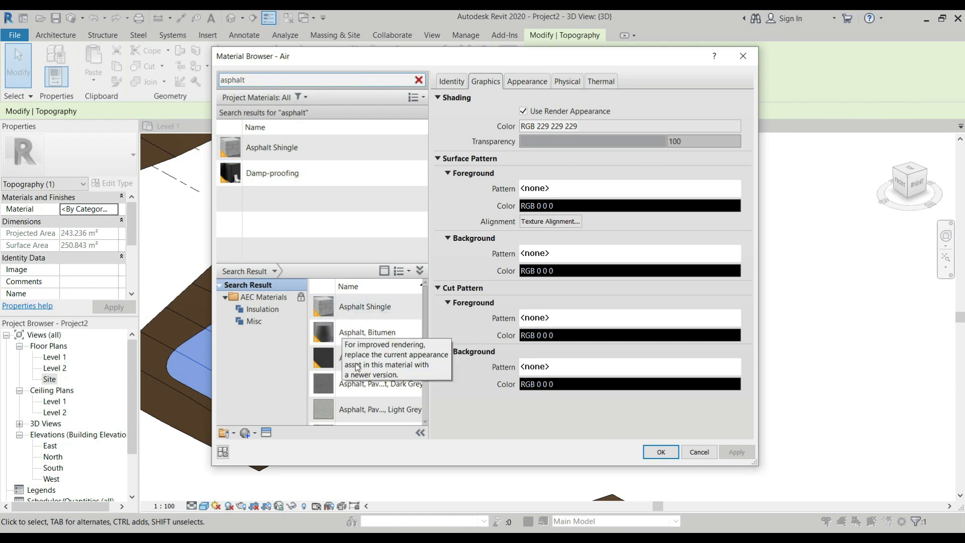
left_click(403, 357)
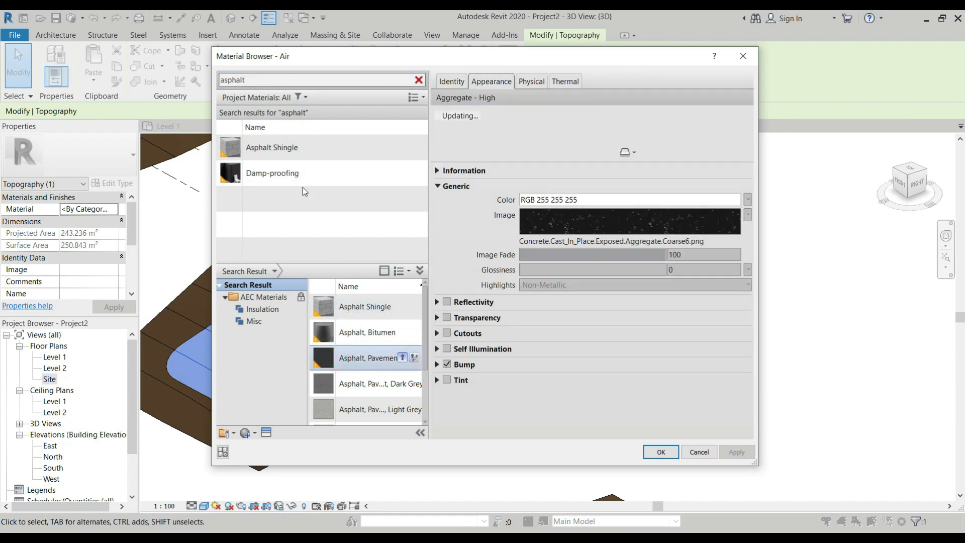
left_click(662, 452)
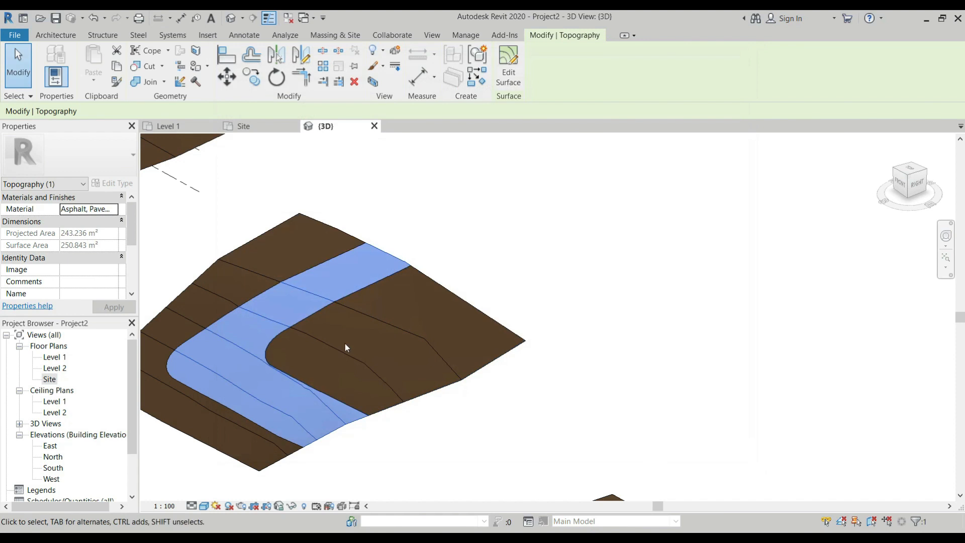
scroll(439, 443, "down", 3)
left_click(440, 440)
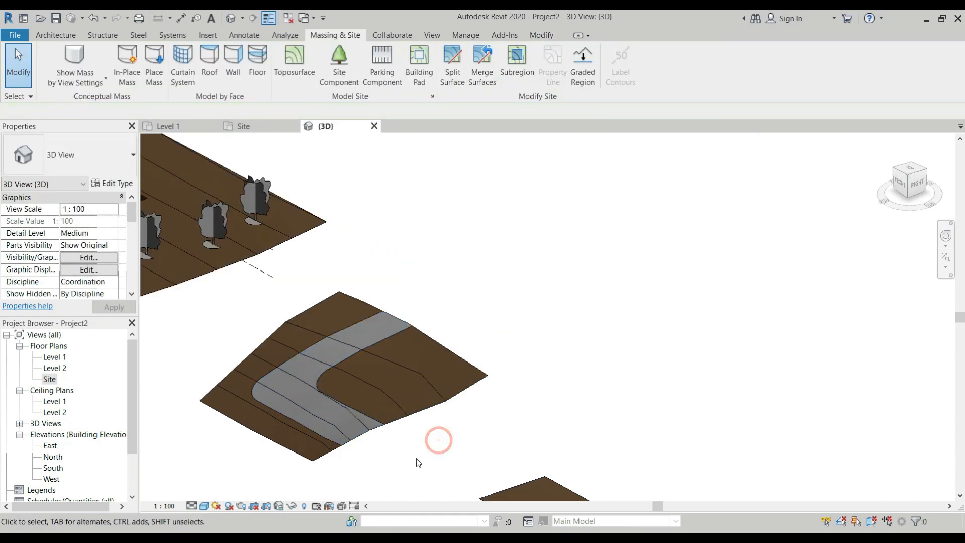
Set the 3D view's visual style to Realistic and clear the selection of the asphalt strip
scroll(363, 435, "up", 4)
left_click(363, 435)
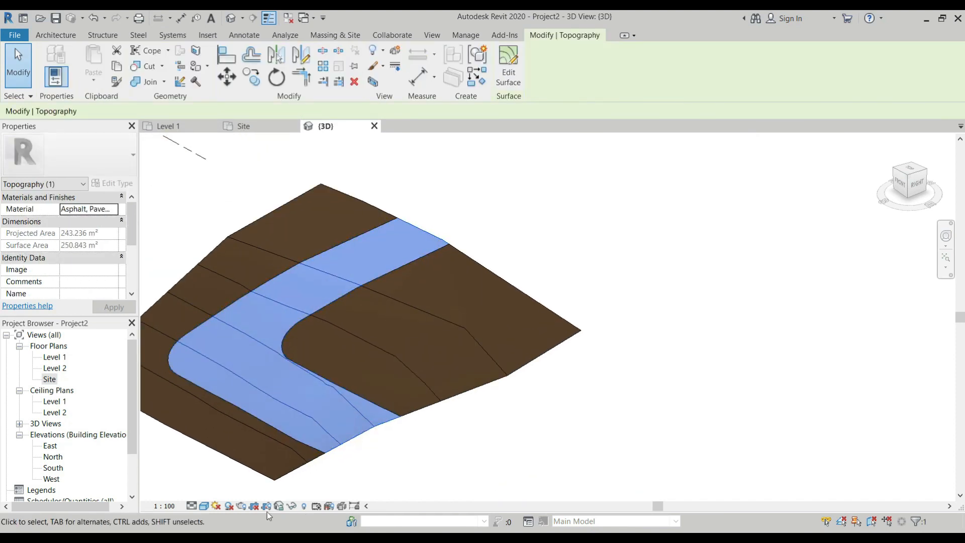
left_click(204, 506)
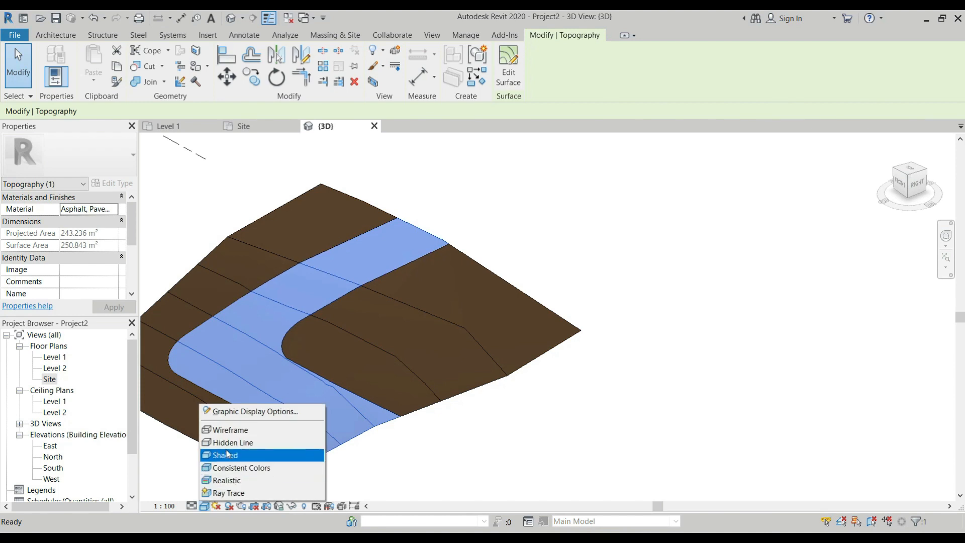
left_click(243, 481)
left_click(431, 457)
scroll(240, 409, "up", 3)
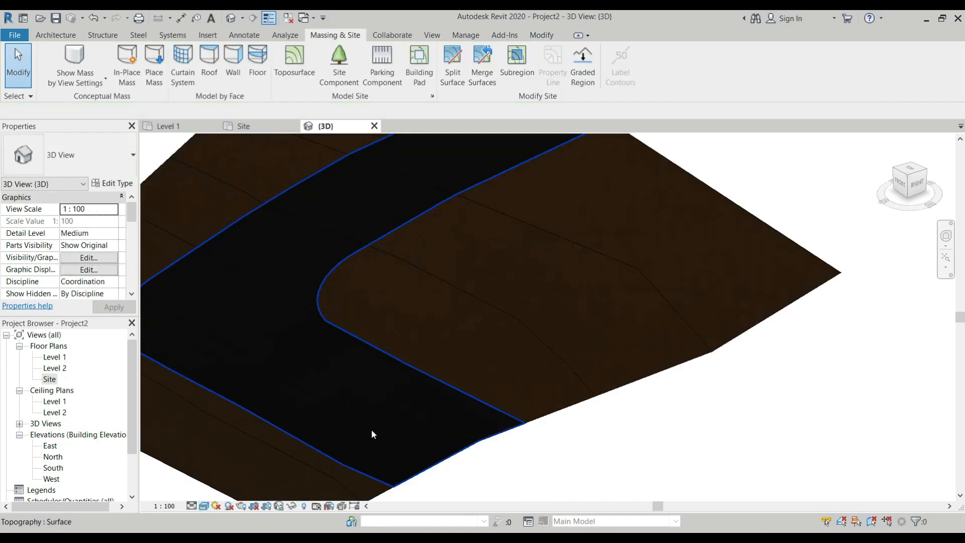
scroll(384, 408, "down", 3)
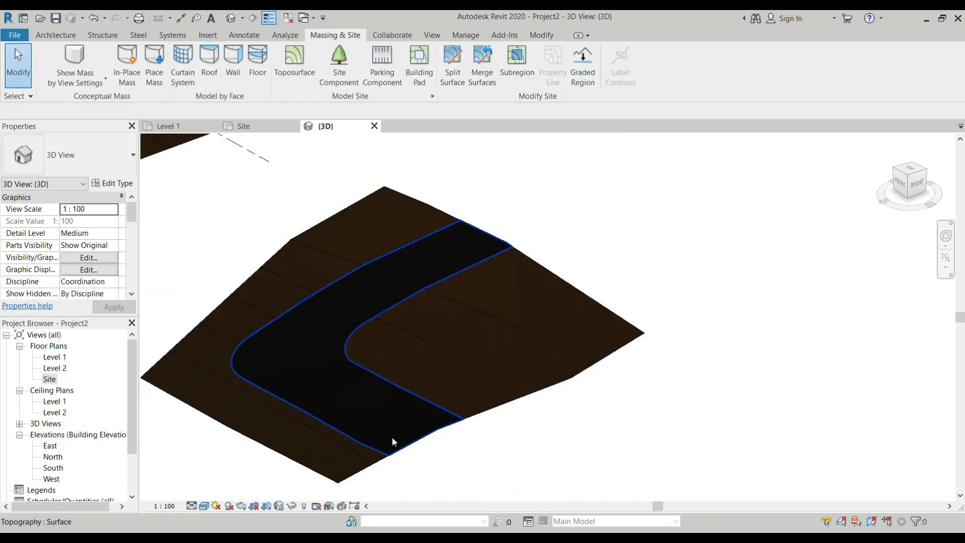
Search the materials for "grass", add Grass to the project, and assign it to the surface piece inside the L-shaped strip
left_click(503, 410)
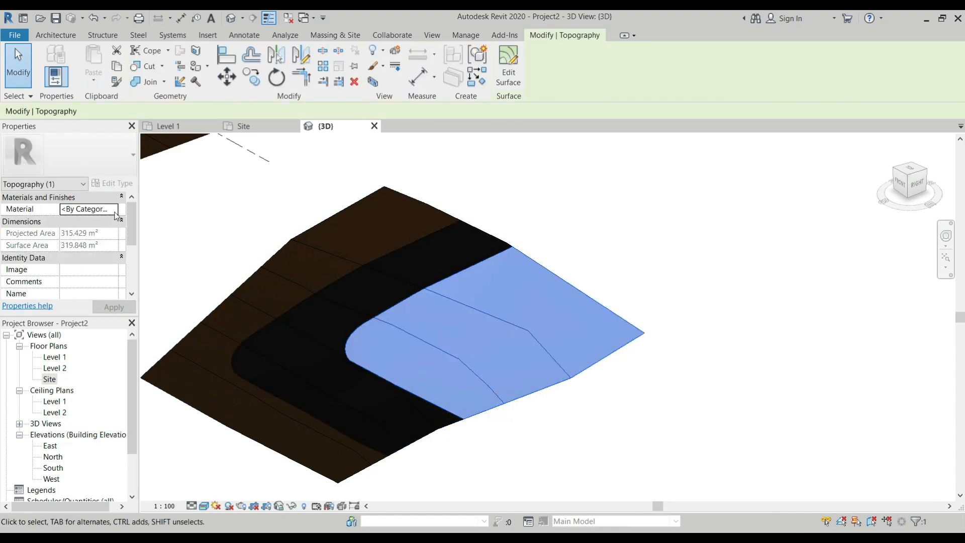
left_click(114, 209)
left_click(296, 80)
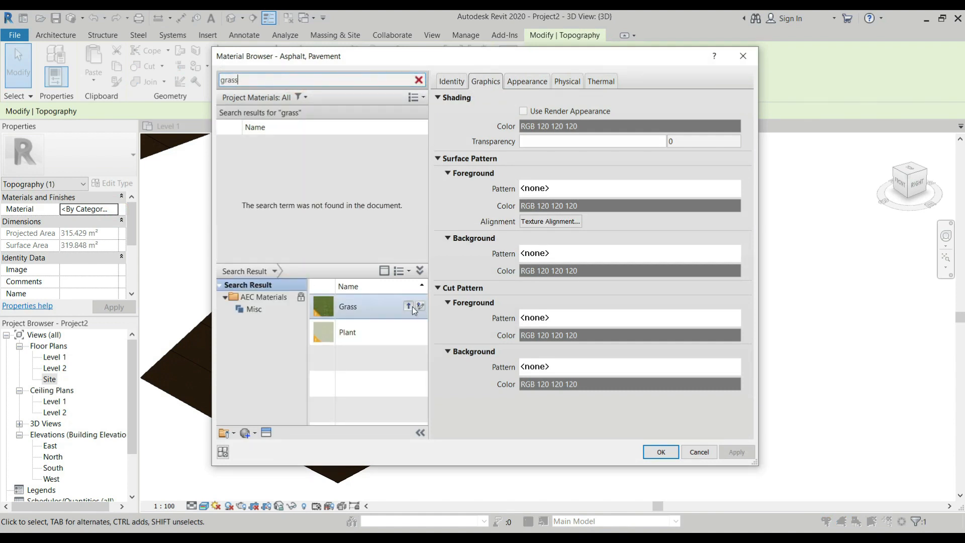
left_click(412, 306)
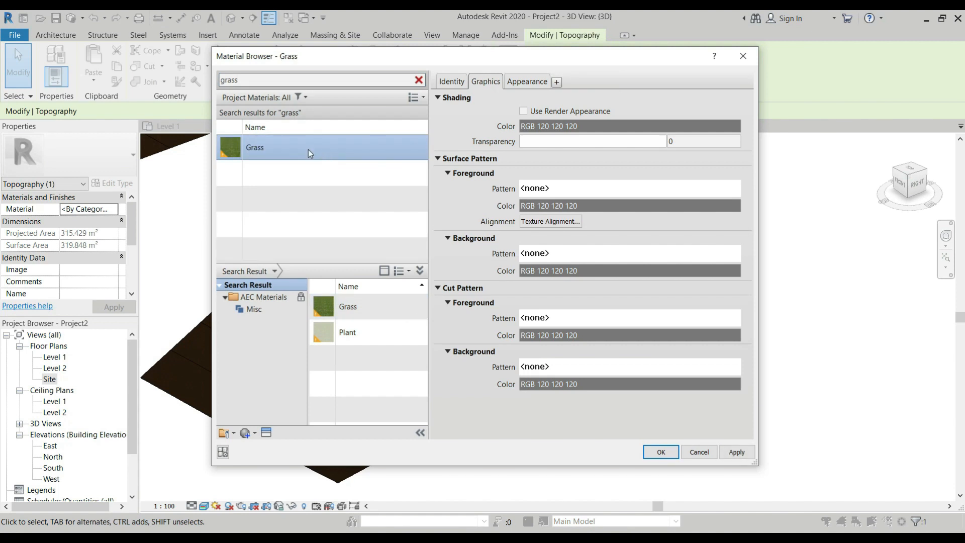
left_click(670, 455)
left_click(639, 387)
scroll(517, 392, "down", 2)
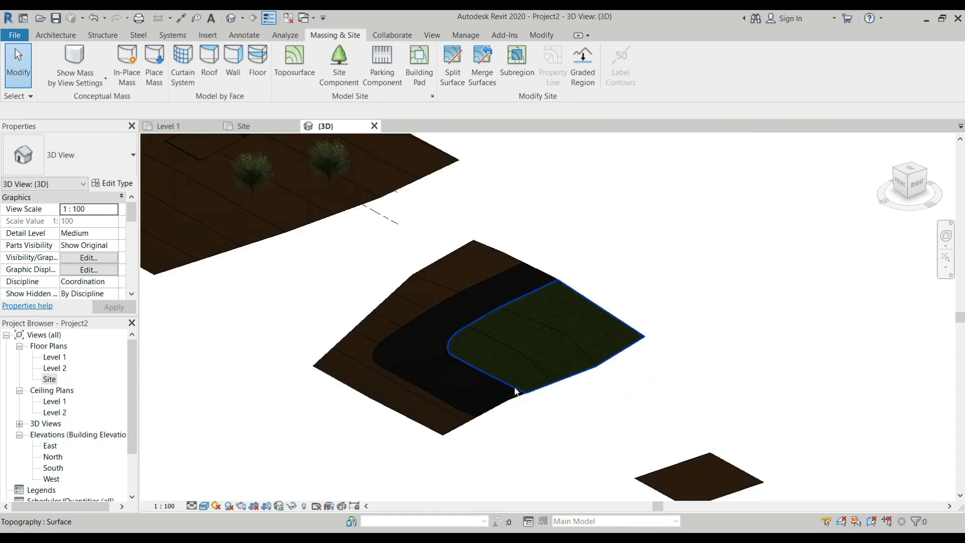
scroll(591, 381, "up", 3)
scroll(432, 281, "down", 5)
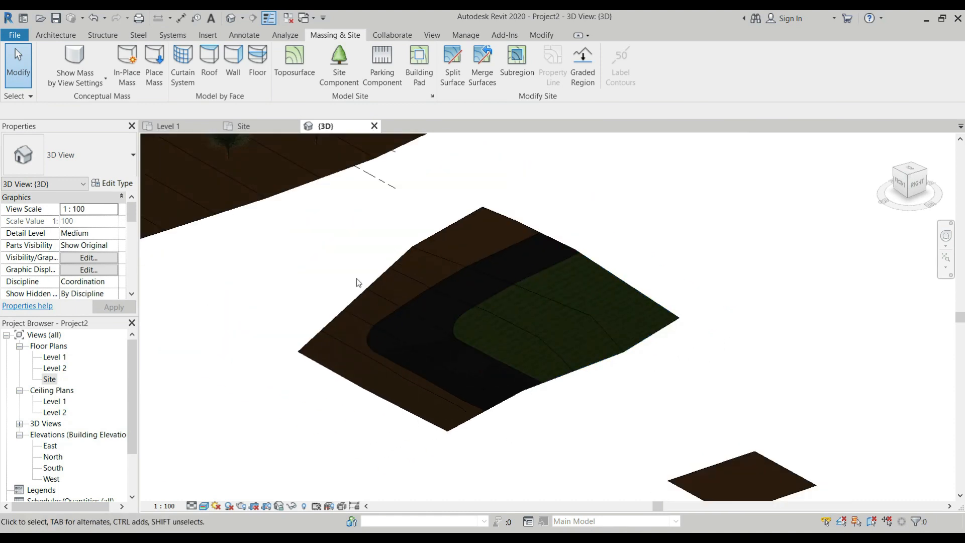
Assign the Grass material to the surface piece outside the L-shaped asphalt strip and clear the selection
scroll(379, 368, "up", 2)
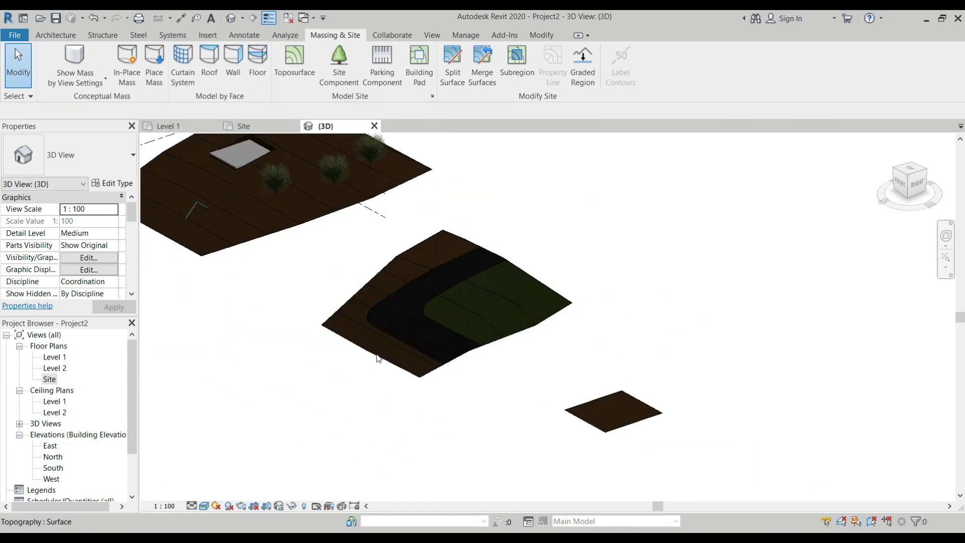
left_click(377, 351)
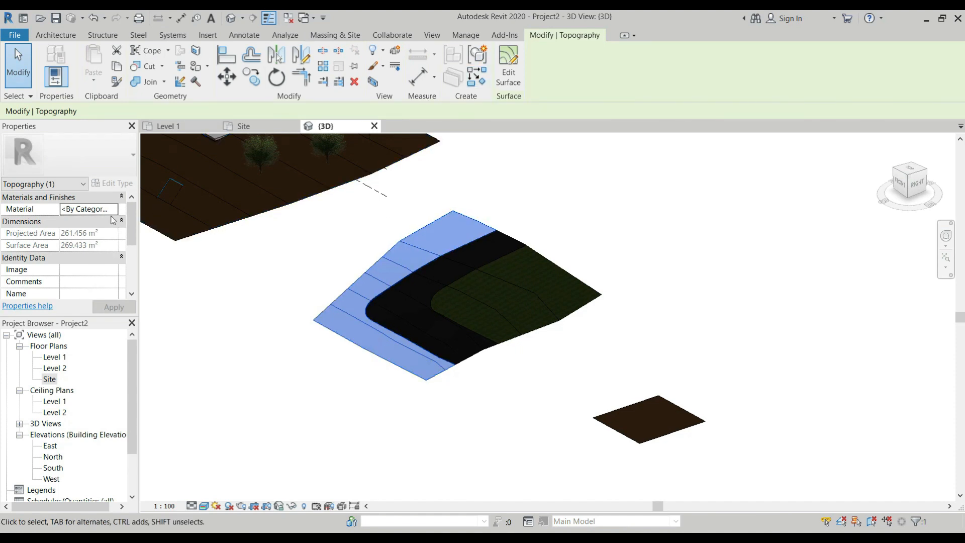
left_click(113, 209)
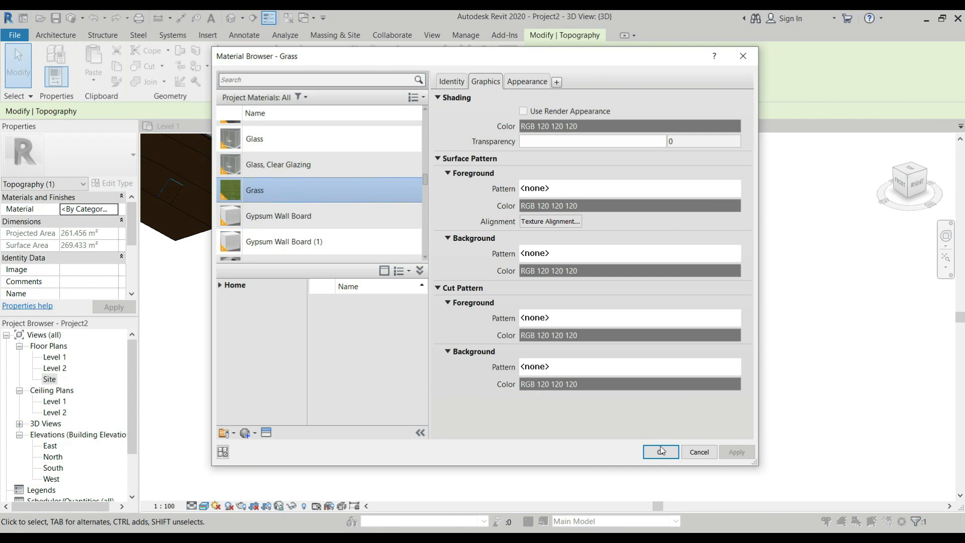
left_click(661, 452)
left_click(461, 397)
scroll(526, 305, "up", 3)
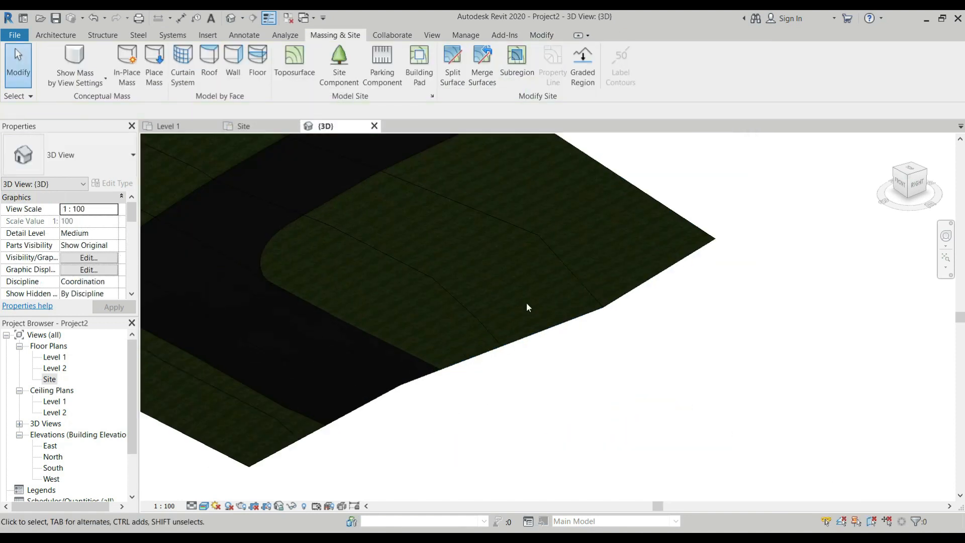
scroll(512, 282, "down", 2)
Place four M_RPC Tree - Deciduous Fraxinus - 5.6 Meters site components, two on each grass surface
middle_click_drag(512, 287, 460, 402, "shift")
left_click(340, 77)
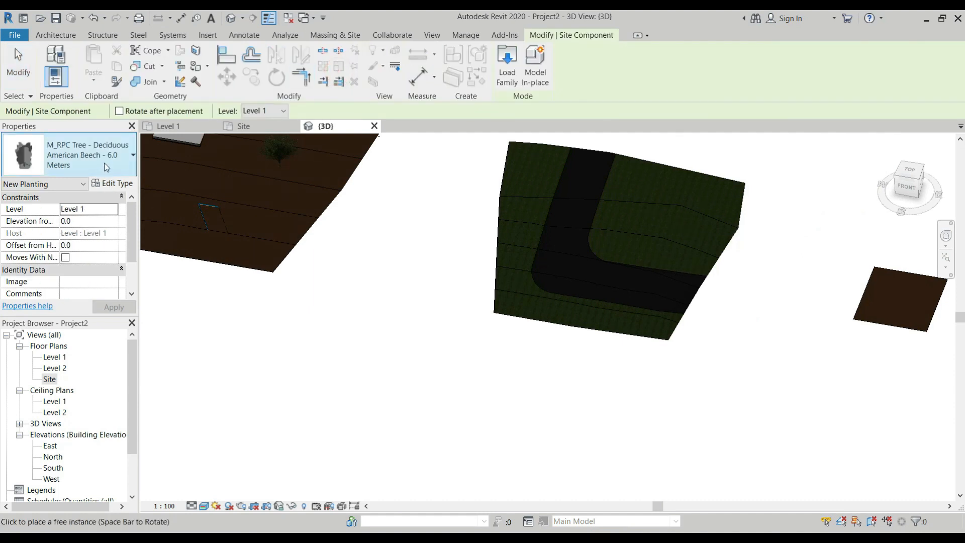
left_click(106, 167)
left_click(74, 271)
left_click(647, 179)
left_click(685, 217)
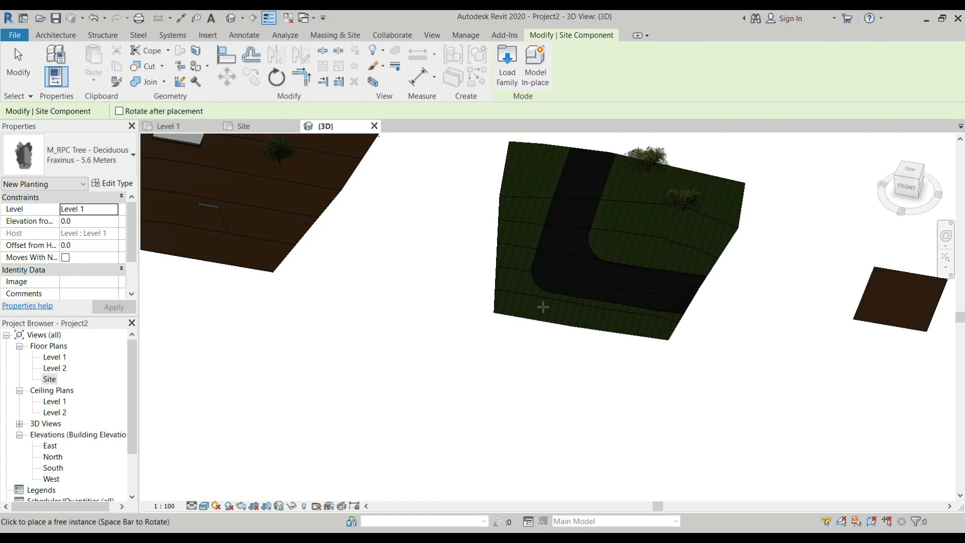
left_click(517, 210)
scroll(610, 224, "up", 4)
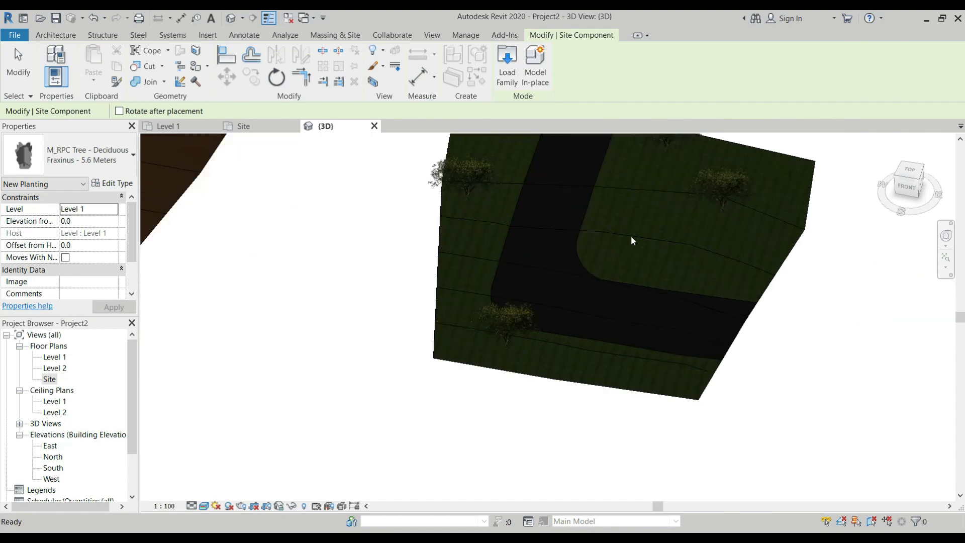
key("Escape")
scroll(691, 273, "down", 3)
middle_click_drag(635, 240, 598, 194, "shift")
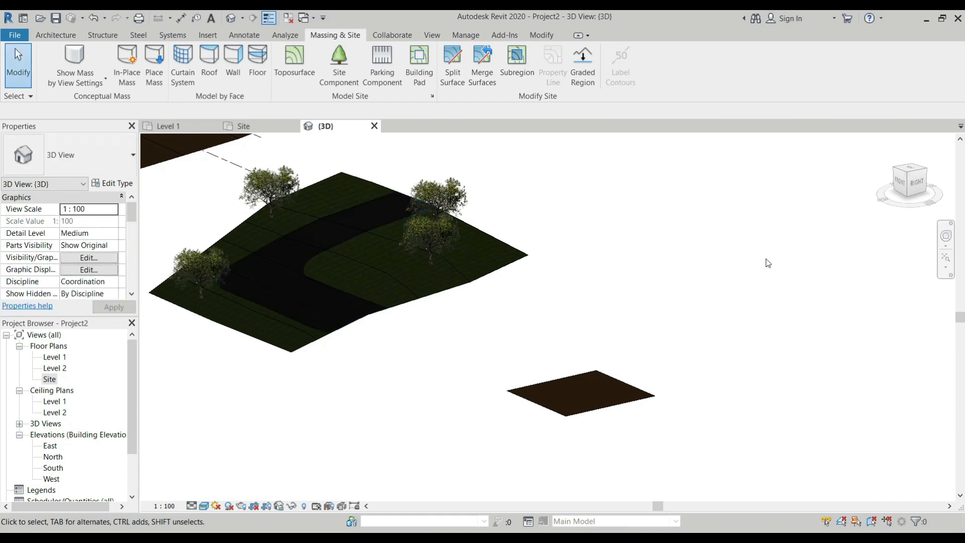
scroll(765, 262, "down", 1)
scroll(319, 277, "up", 2)
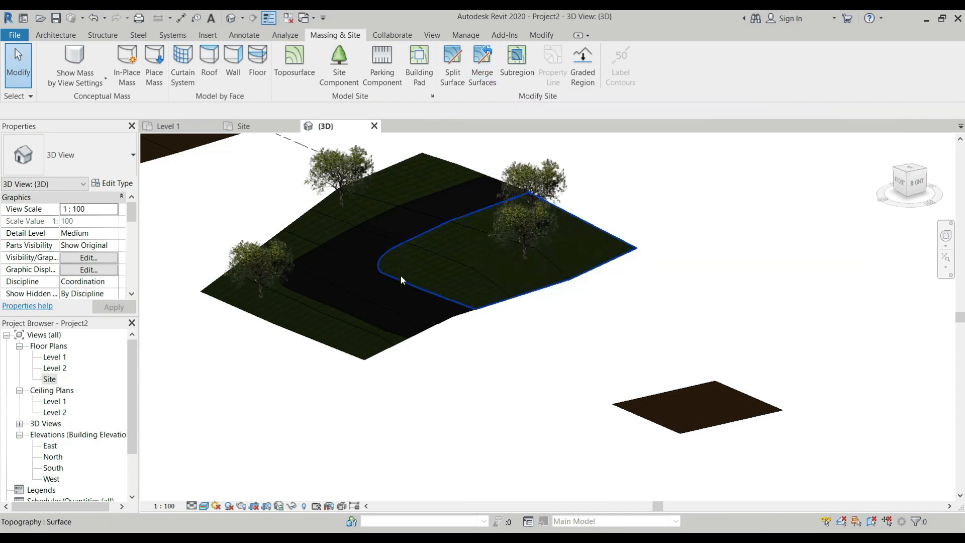
Try to merge the inner grass surface with the L-shaped asphalt strip using Merge Surfaces
left_click(483, 65)
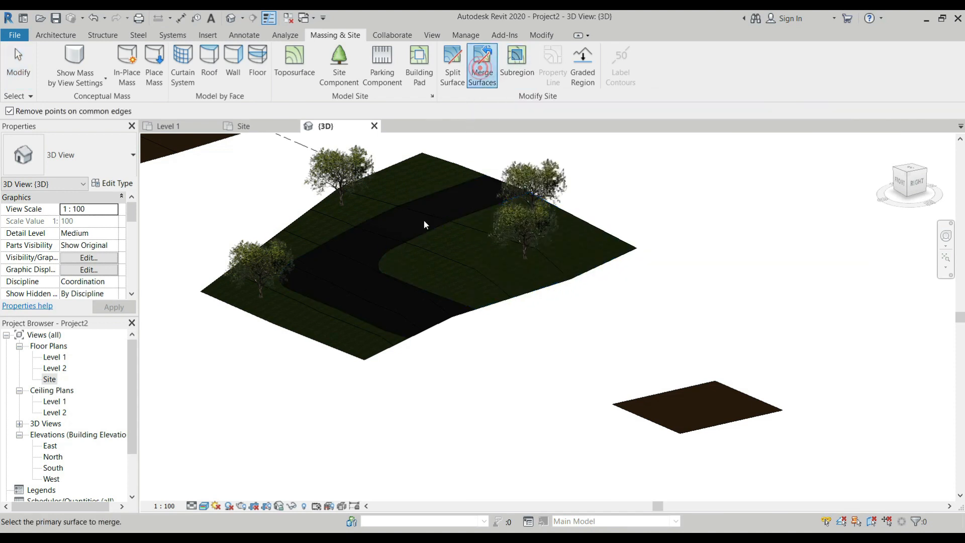
left_click(448, 297)
left_click(429, 331)
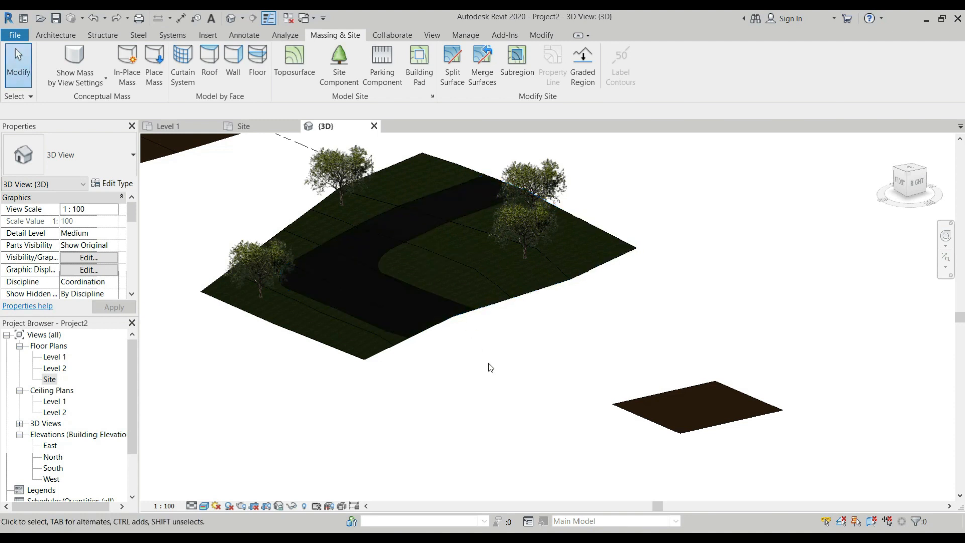
Start a Subregion boundary sketch for the inner grass surface
left_click(511, 79)
scroll(451, 248, "up", 3)
scroll(451, 247, "up", 2)
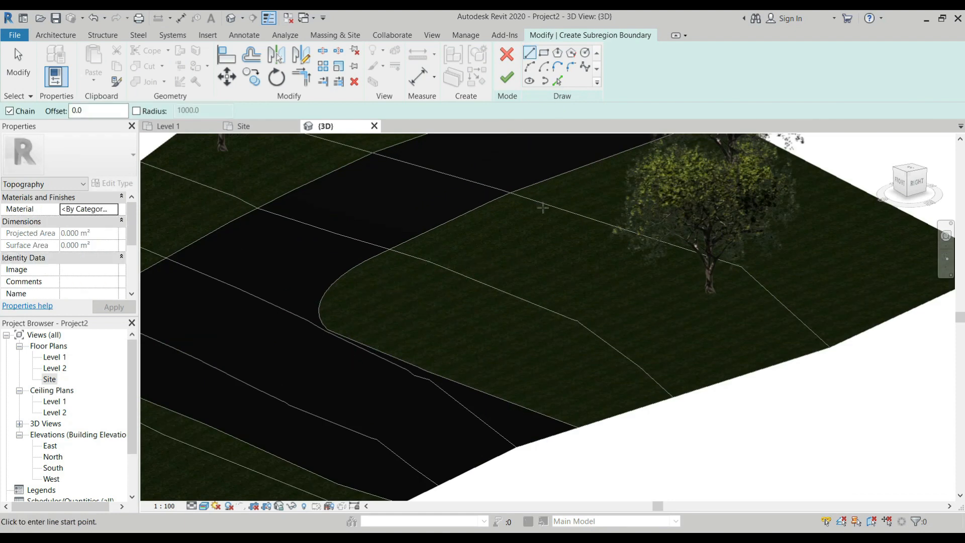
scroll(558, 256, "down", 3)
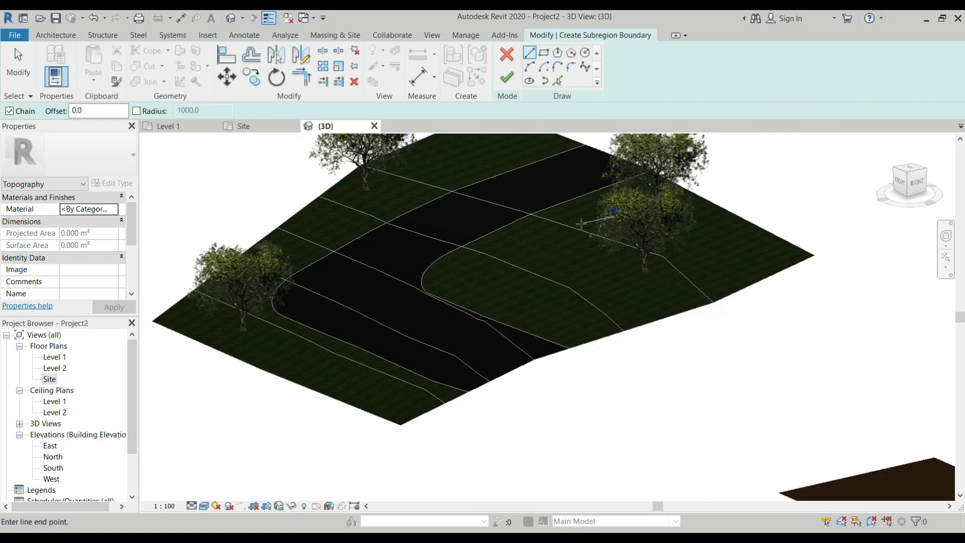
left_click(500, 276)
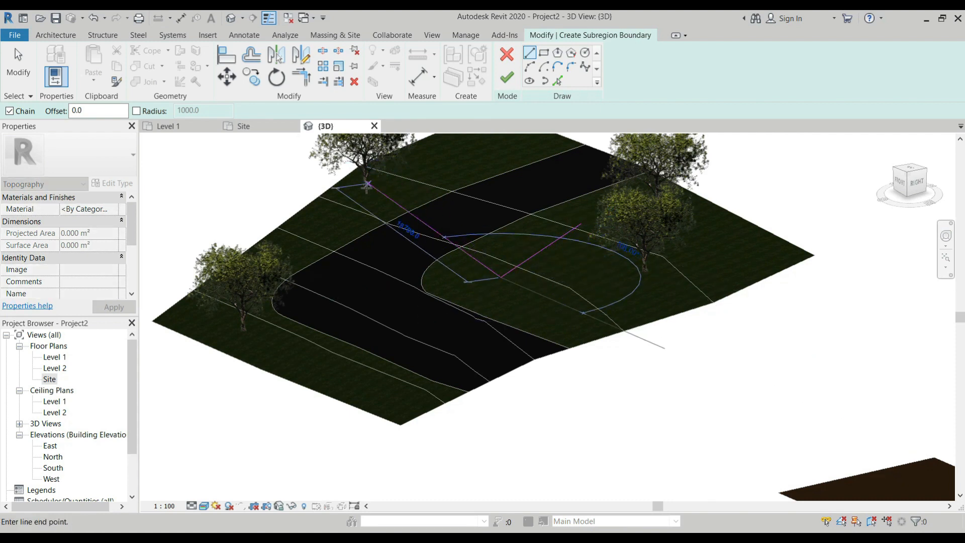
key("Escape")
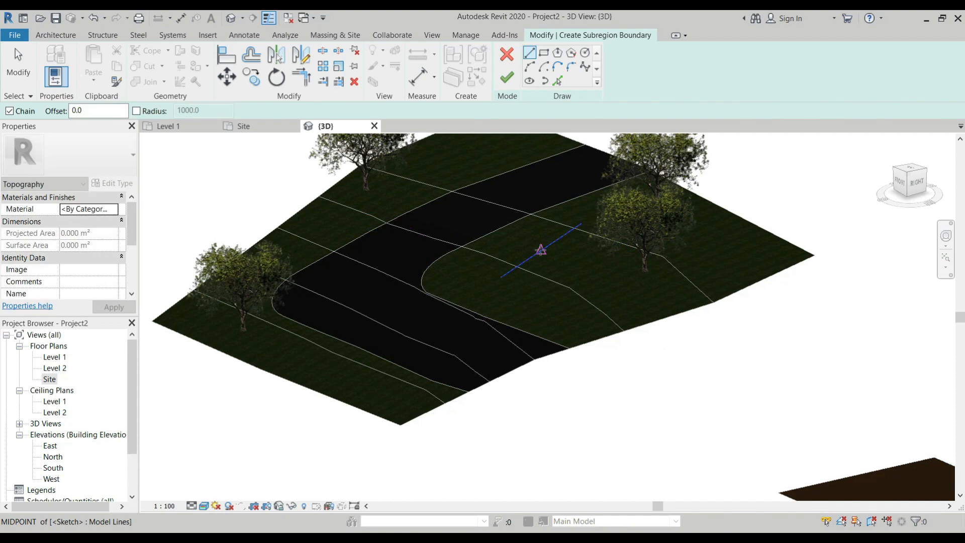
key("Escape")
left_click(547, 252)
key("Delete")
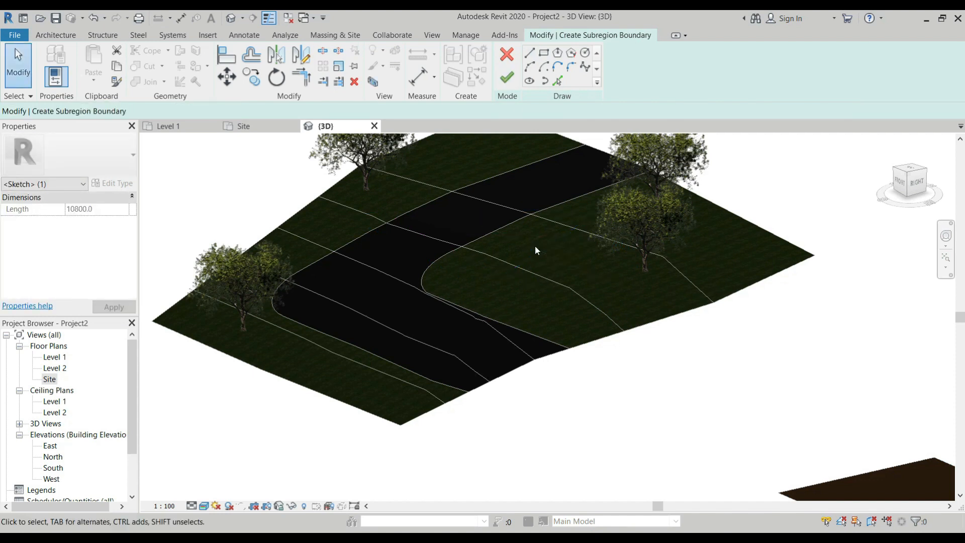
In the Site plan, sketch a 7000 by 8000 mm rectangular subregion boundary on the inner grass surface and finish it
left_click(244, 126)
scroll(547, 195, "up", 2)
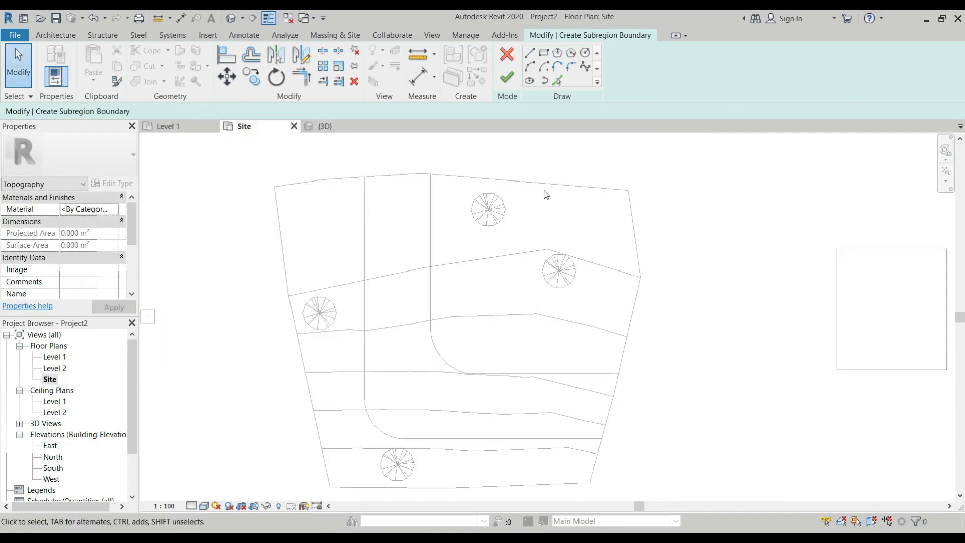
left_click(544, 53)
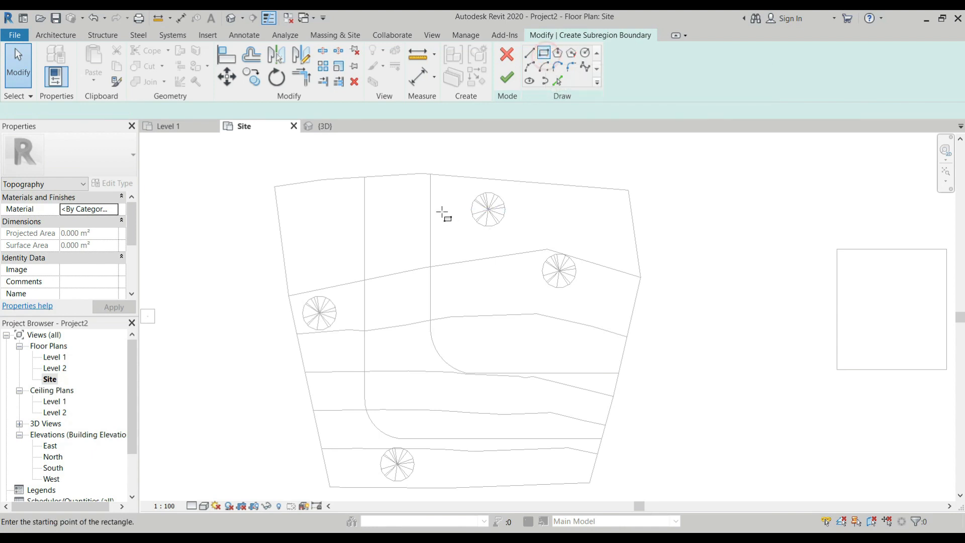
left_click(457, 249)
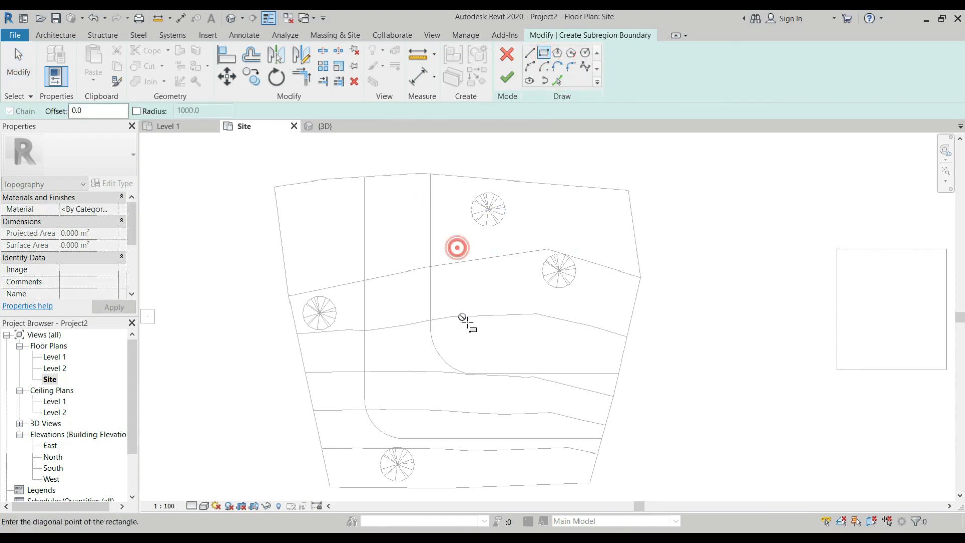
left_click(535, 336)
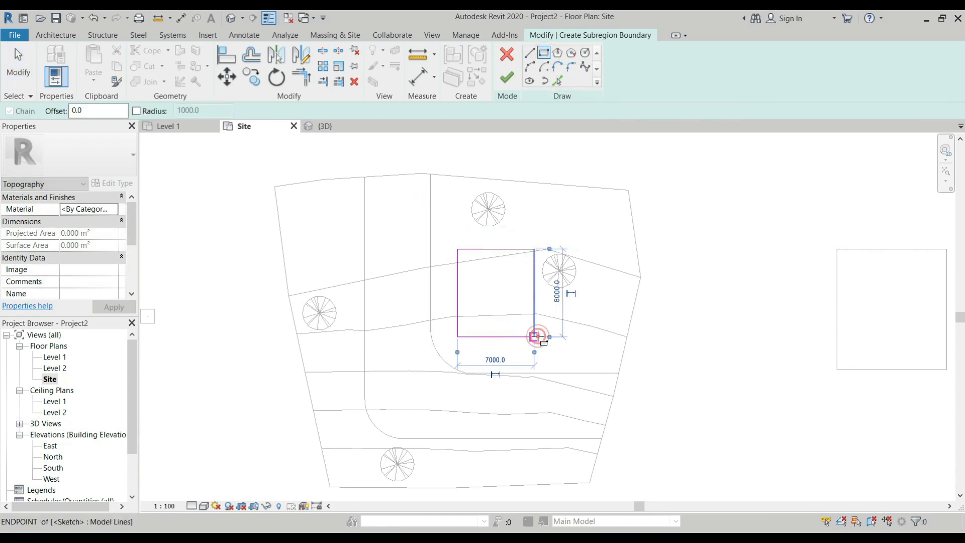
left_click(506, 77)
key("Escape")
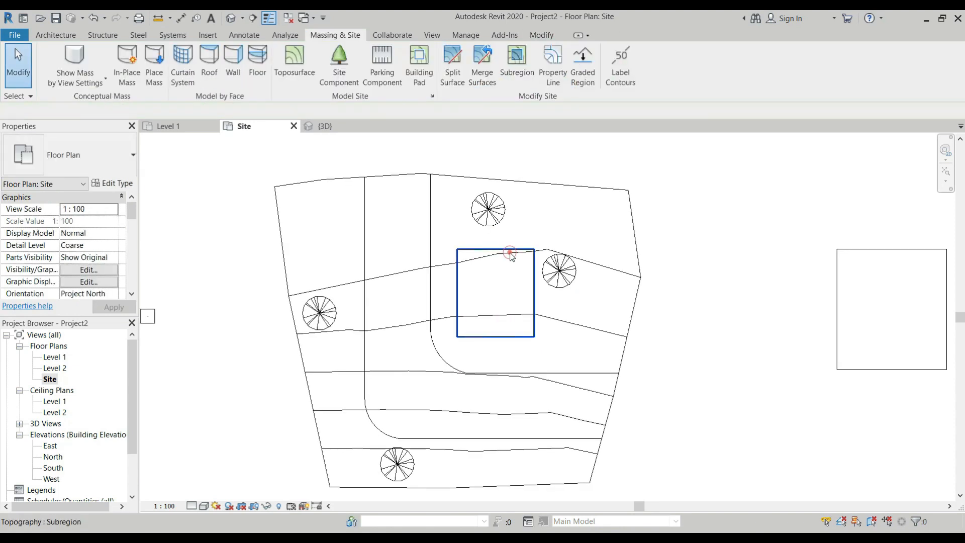
Select the rectangular subregion and examine it in the 3D view
left_click(511, 254)
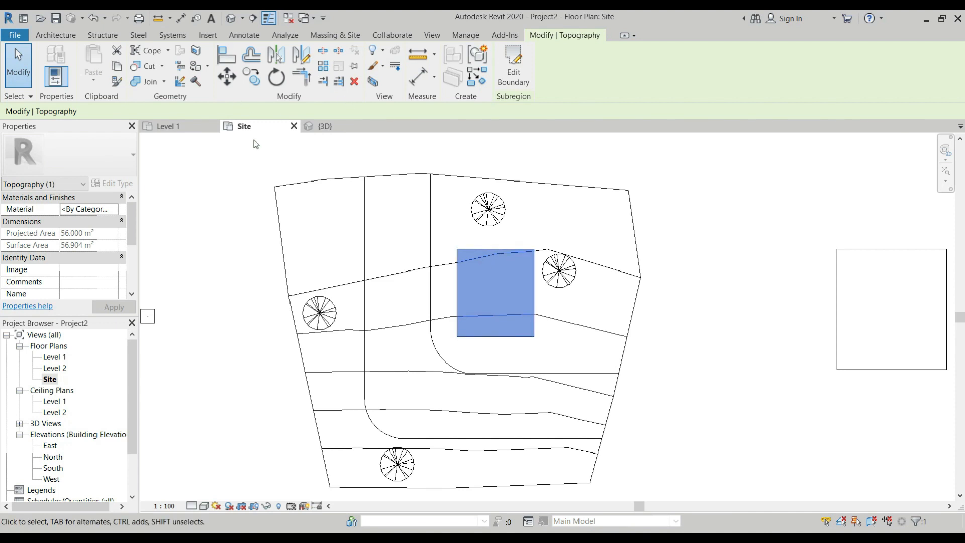
left_click(334, 128)
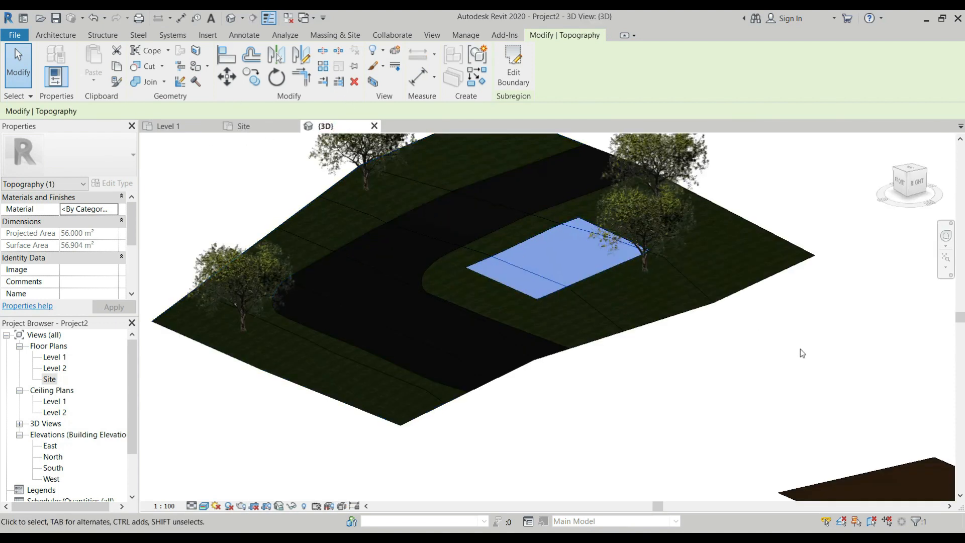
left_click(801, 352)
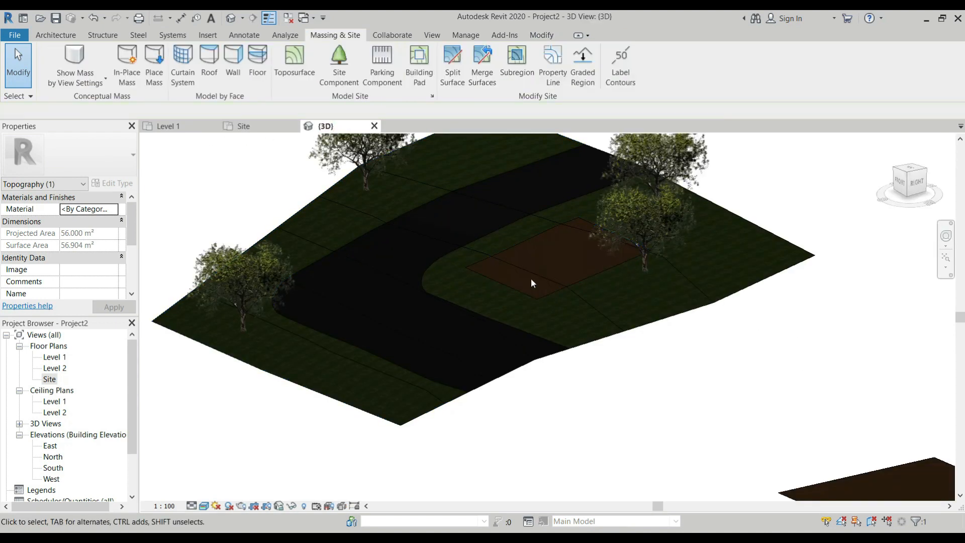
left_click(575, 277)
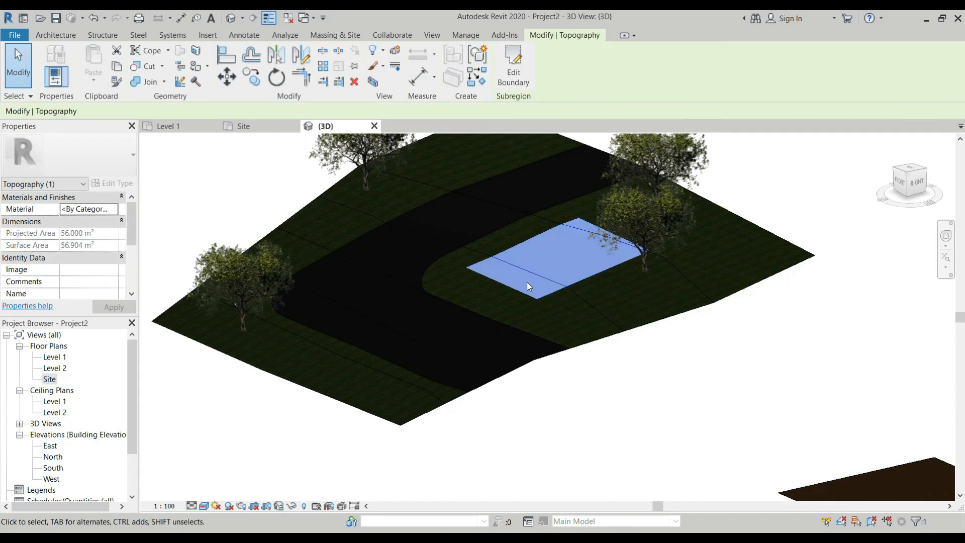
scroll(527, 285, "up", 3)
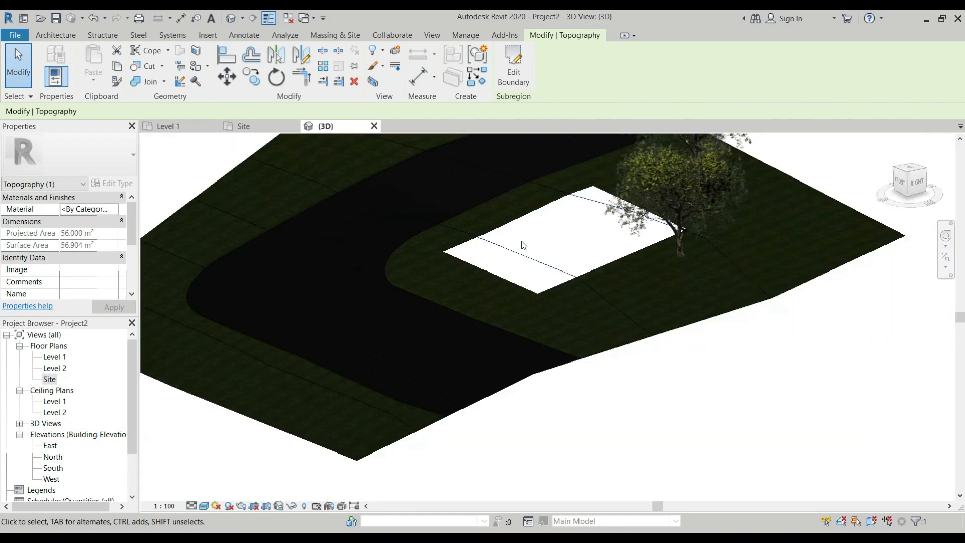
left_click(746, 428)
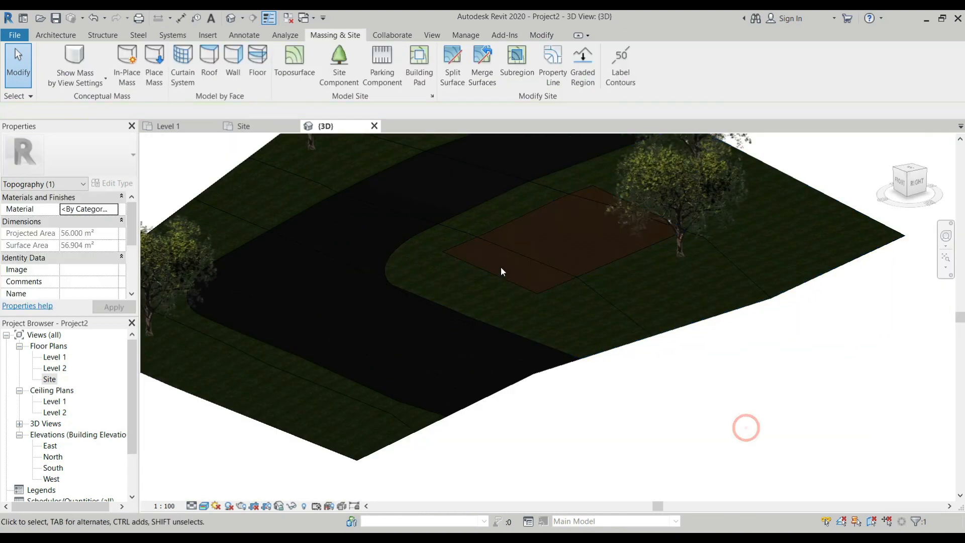
Delete the rectangular subregion from the inner grass surface
scroll(513, 261, "down", 4)
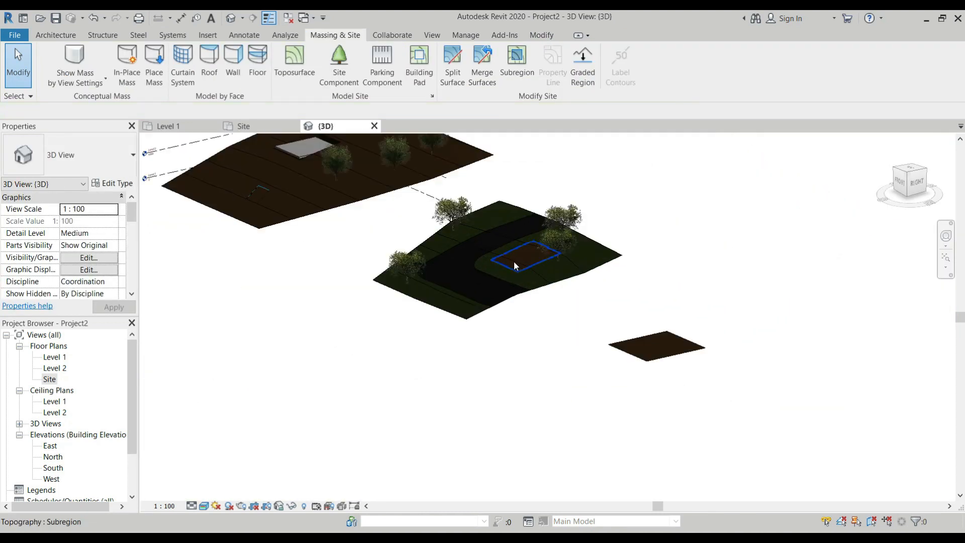
left_click(514, 261)
key("Delete")
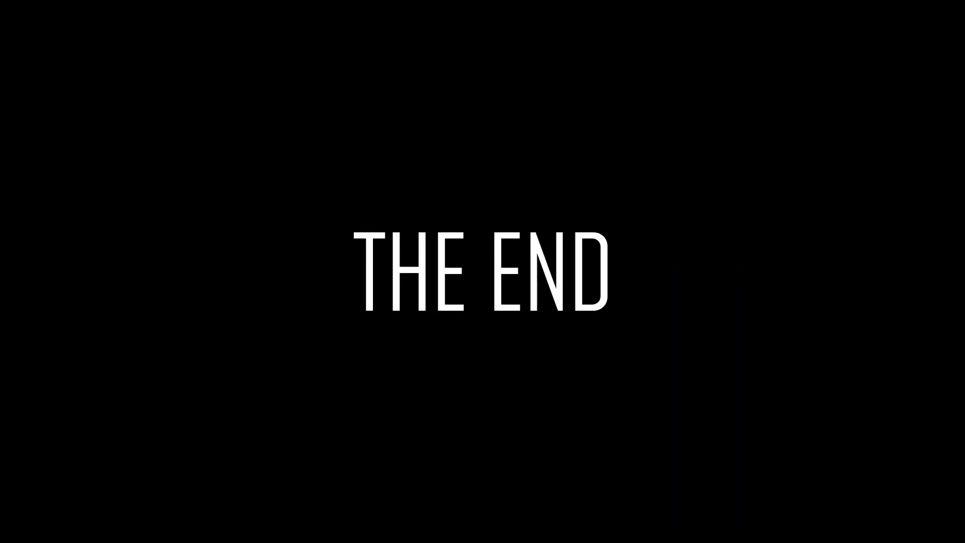